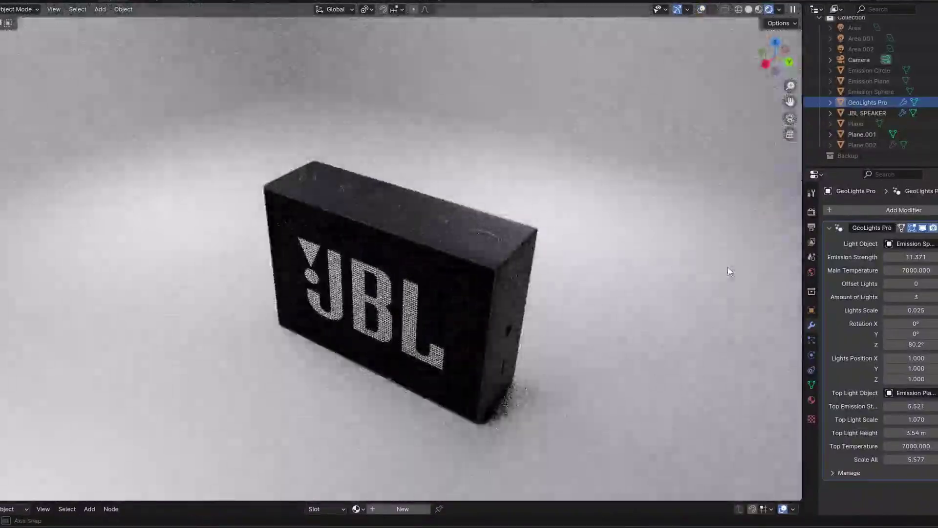
- Select all the speaker's front grille faces in face mode, growing the box selection out to the inner border
{"action": "middle_click_drag", "start_coordinate": [731, 272], "coordinate": [730, 254]}
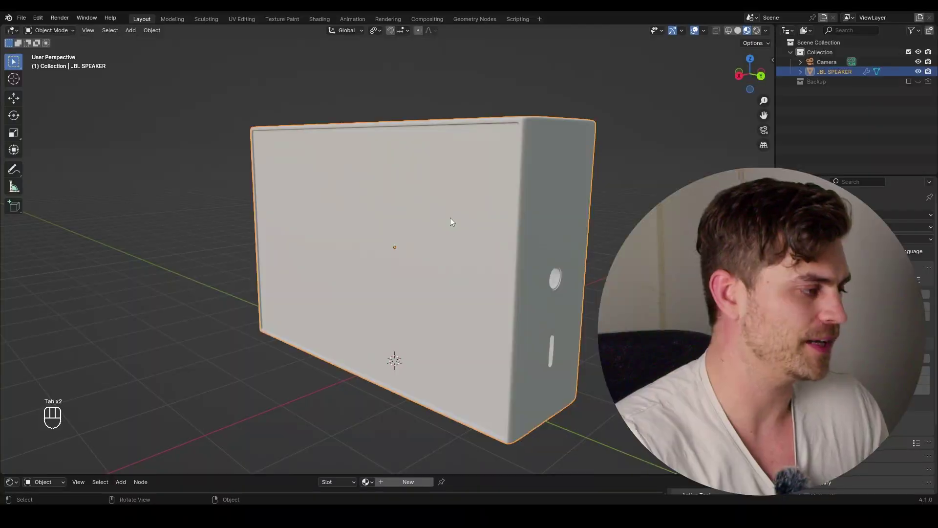
{"action": "scroll", "coordinate": [448, 220], "scroll_direction": "down", "scroll_amount": 2}
{"action": "key", "text": "Tab"}
{"action": "key", "text": "KP_3"}
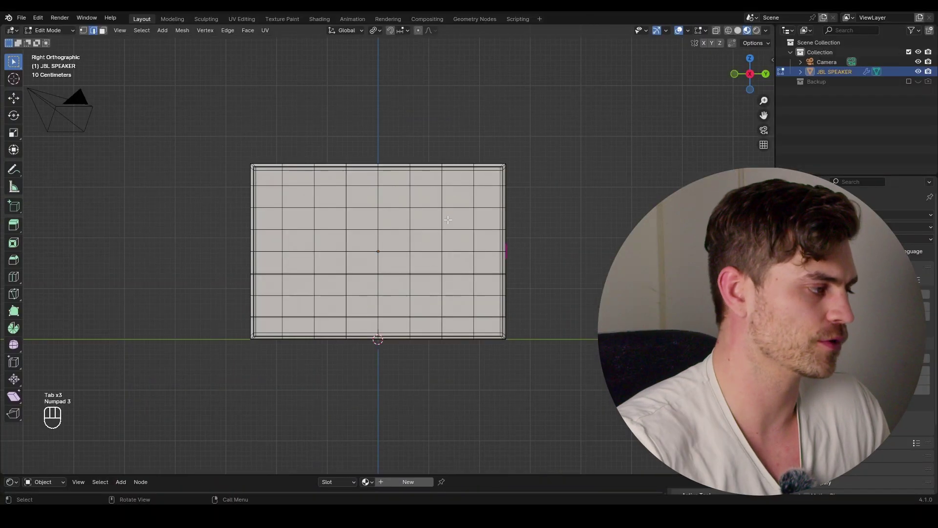
{"action": "key", "text": "3"}
{"action": "left_click_drag", "start_coordinate": [270, 176], "coordinate": [424, 315]}
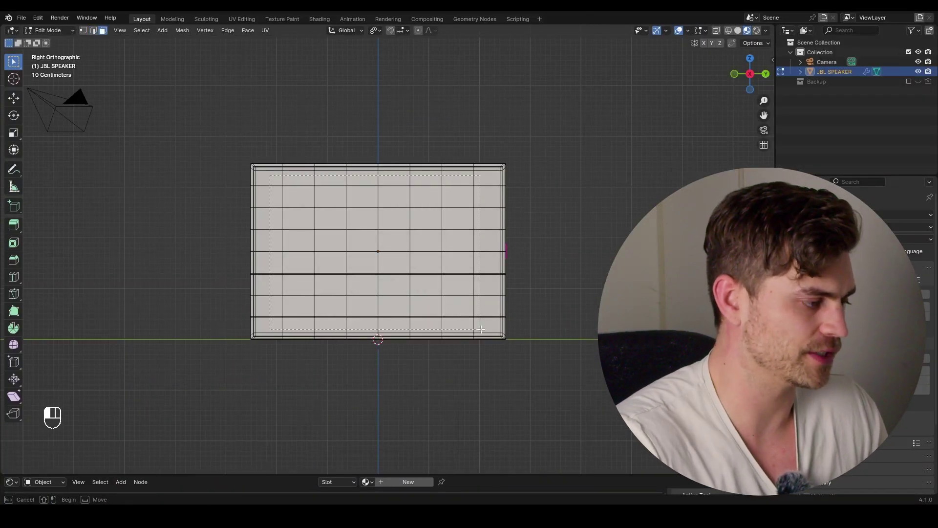
{"action": "left_click_drag", "start_coordinate": [481, 329], "coordinate": [492, 330]}
{"action": "key", "text": "ctrl+KP_Add"}
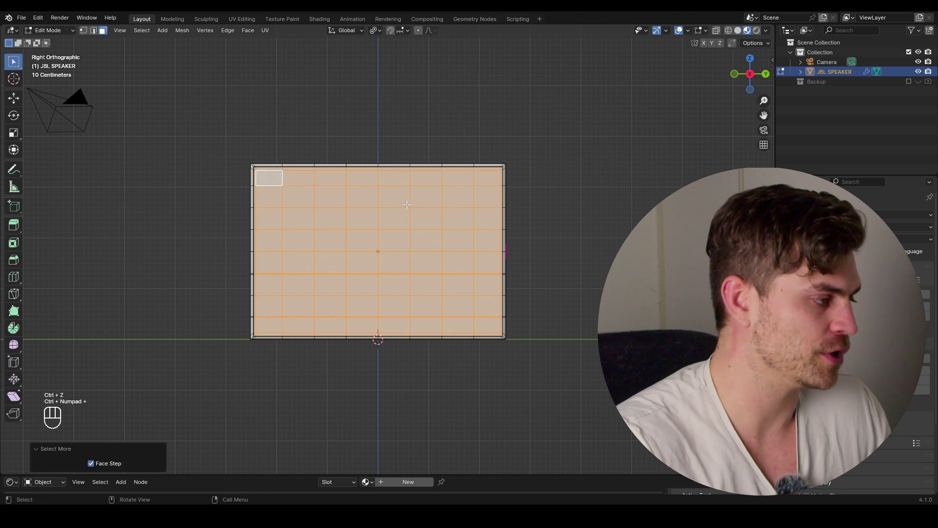
- Duplicate the selected front faces and offset the copy about 0.0187 m along the X axis
{"action": "middle_click_drag", "start_coordinate": [407, 205], "coordinate": [337, 221]}
{"action": "scroll", "coordinate": [342, 219], "scroll_direction": "up", "scroll_amount": 4}
{"action": "middle_click_drag", "start_coordinate": [477, 173], "coordinate": [471, 187], "text": "shift"}
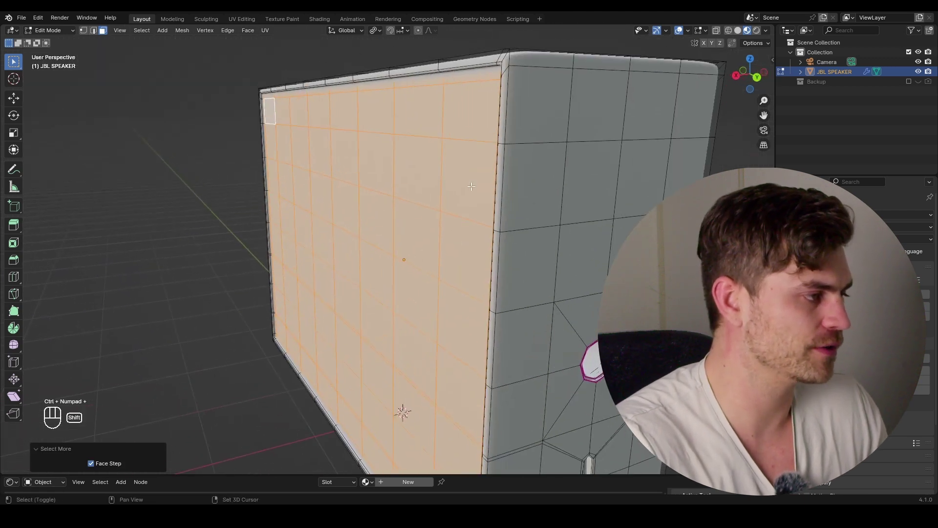
{"action": "key", "text": "shift+d"}
{"action": "key", "text": "y"}
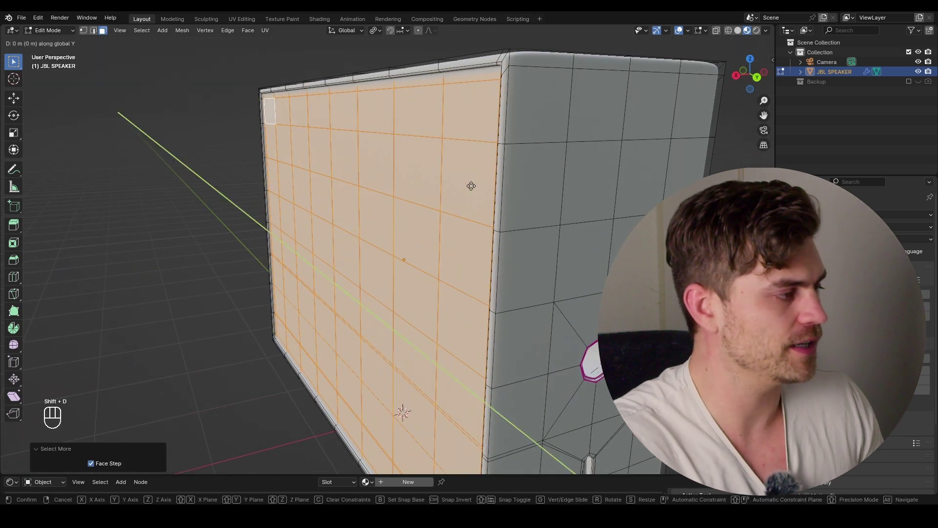
{"action": "key", "text": "x"}
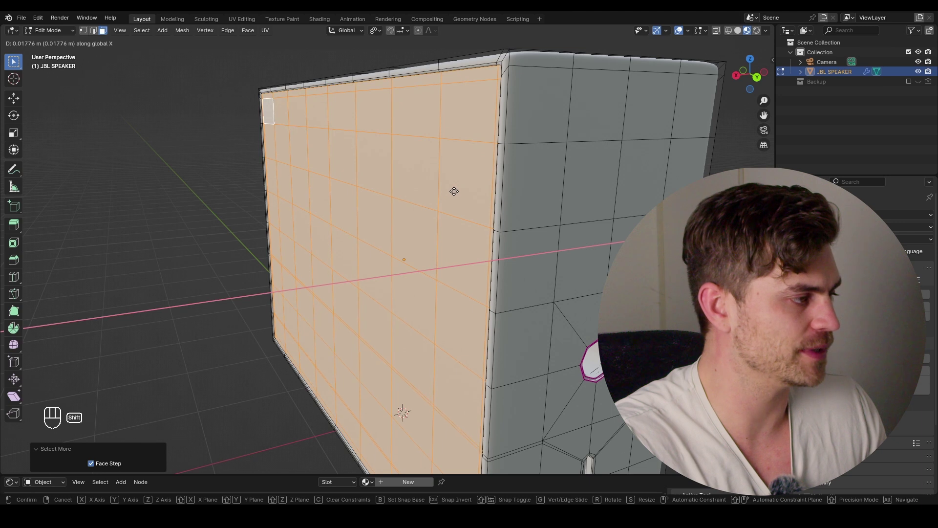
{"action": "left_click", "coordinate": [455, 191]}
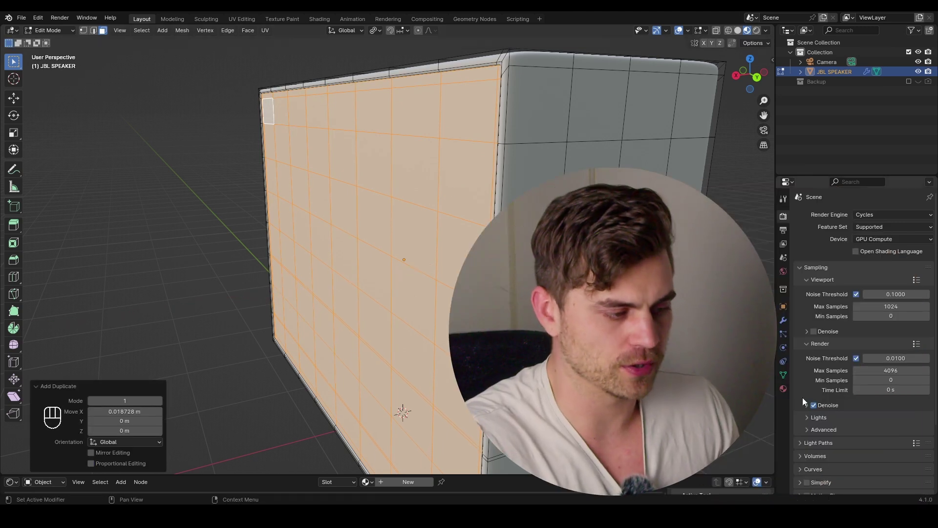
- Add a material slot with a new material to the speaker and name it Grate textire
{"action": "left_click", "coordinate": [783, 387]}
{"action": "left_click", "coordinate": [930, 215]}
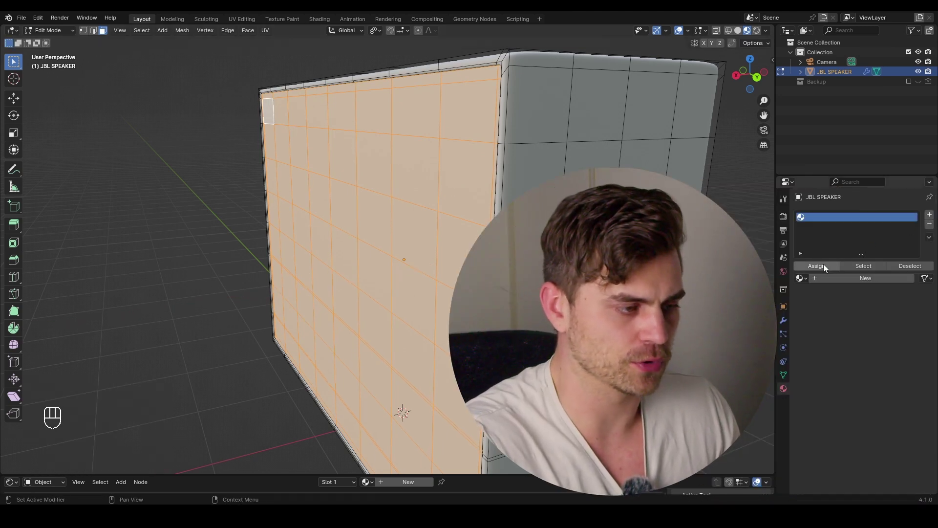
{"action": "left_click", "coordinate": [831, 277]}
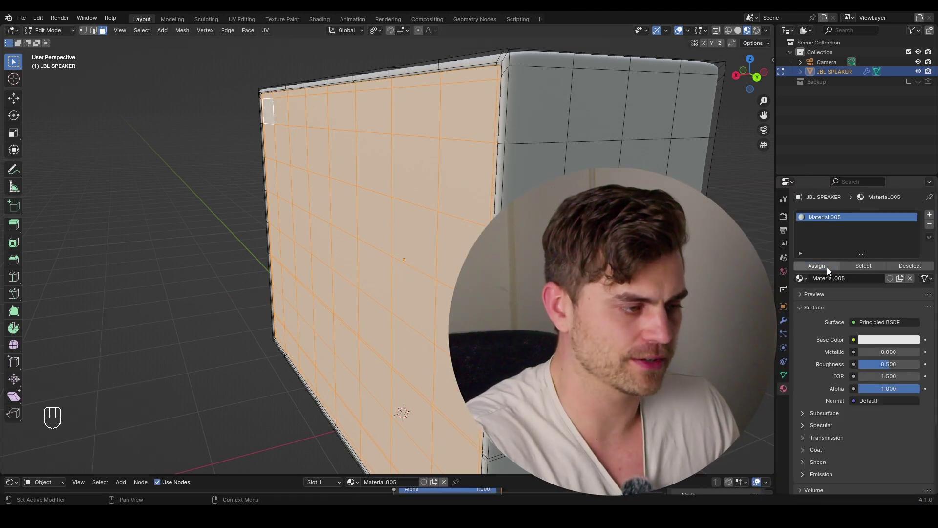
{"action": "double_click", "coordinate": [834, 216]}
{"action": "type", "text": "Grate textire"}
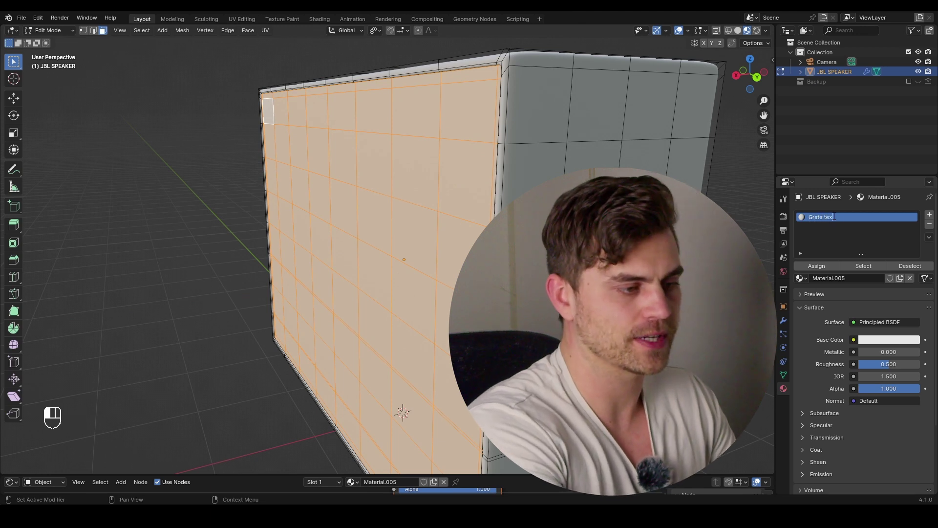
{"action": "key", "text": "Return"}
- Invert the face selection, then add a second slot with a new material and open its name for editing
{"action": "key", "text": "ctrl+i"}
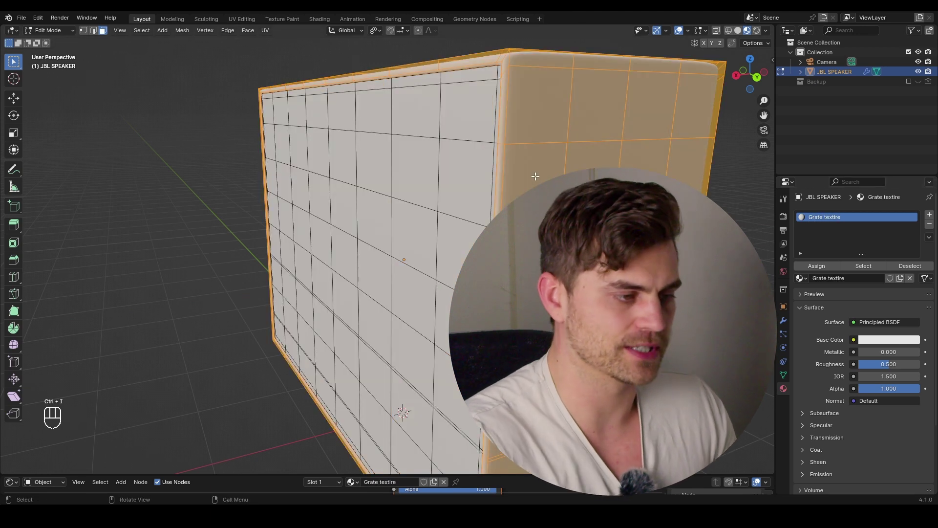
{"action": "left_click", "coordinate": [929, 215]}
{"action": "left_click", "coordinate": [833, 283]}
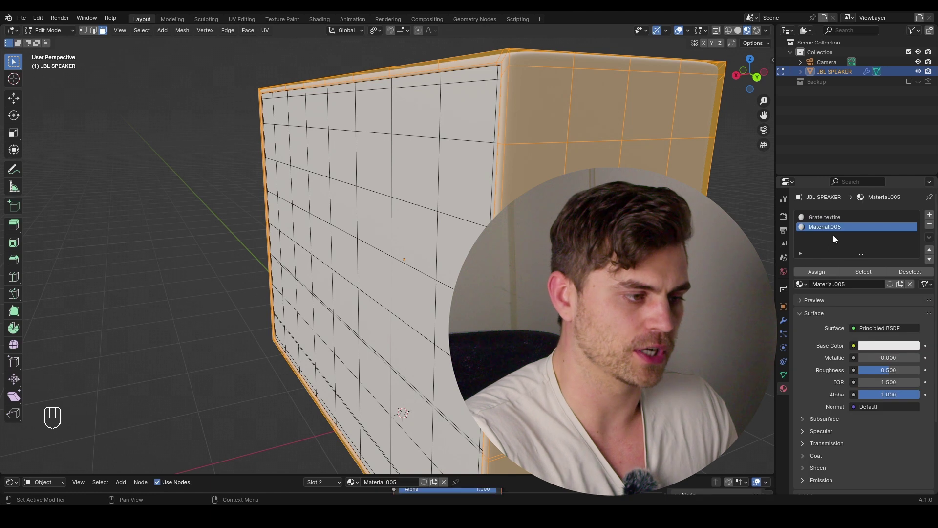
{"action": "double_click", "coordinate": [835, 228]}
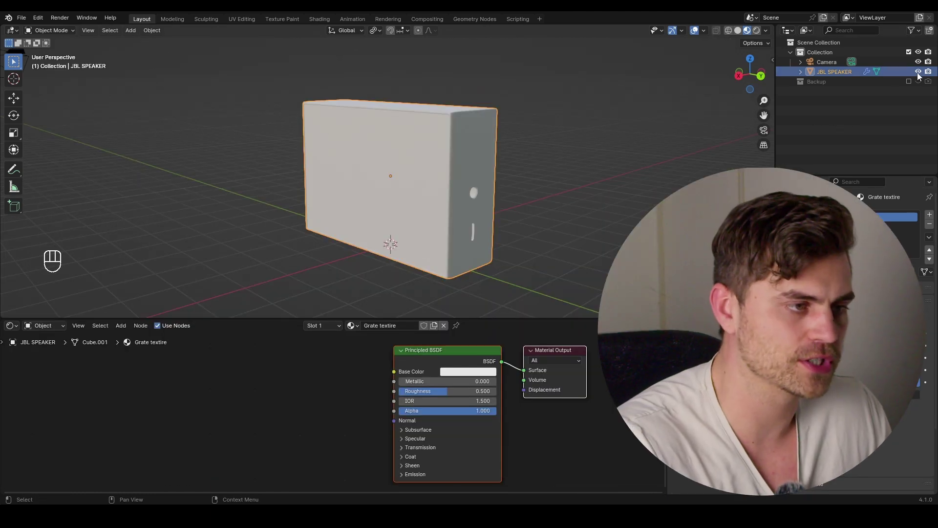
- Hide the JBL SPEAKER object and add a mesh plane to the scene
{"action": "left_click", "coordinate": [918, 72]}
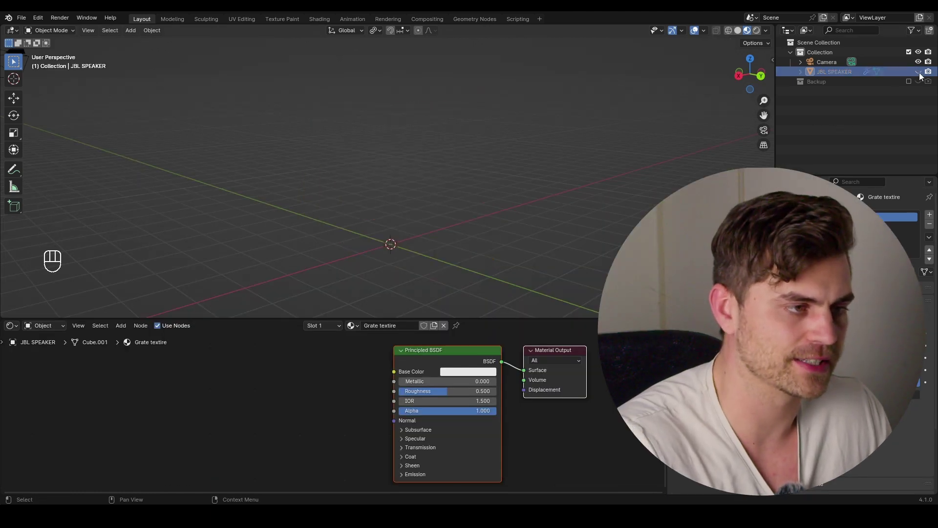
{"action": "key", "text": "shift+a"}
{"action": "mouse_move", "coordinate": [477, 210]}
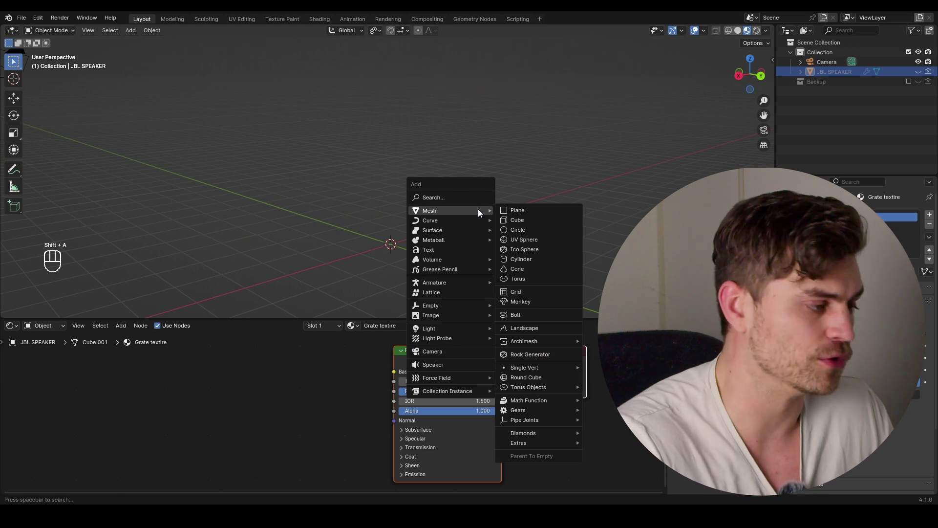
{"action": "left_click", "coordinate": [542, 208]}
- Subdivide the plane's face with 10 cuts
{"action": "key", "text": "Tab"}
{"action": "right_click", "coordinate": [429, 165]}
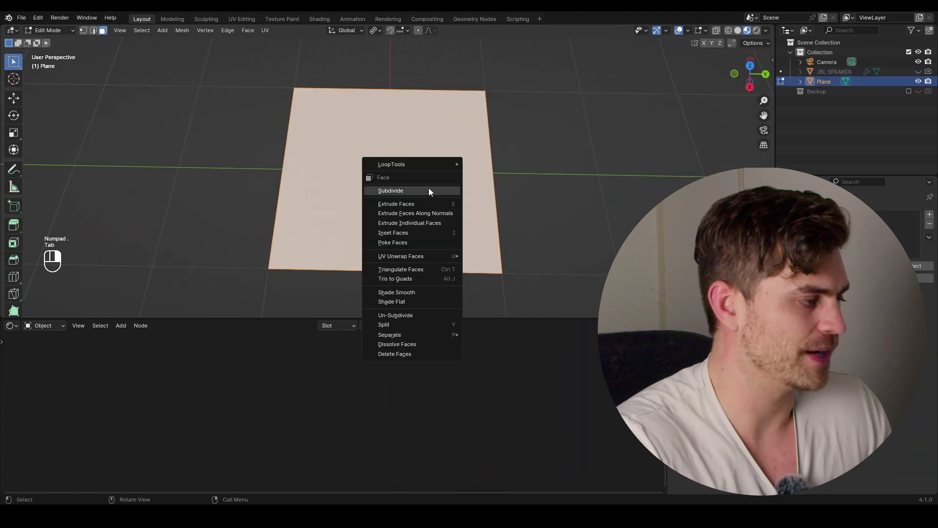
{"action": "left_click", "coordinate": [429, 190]}
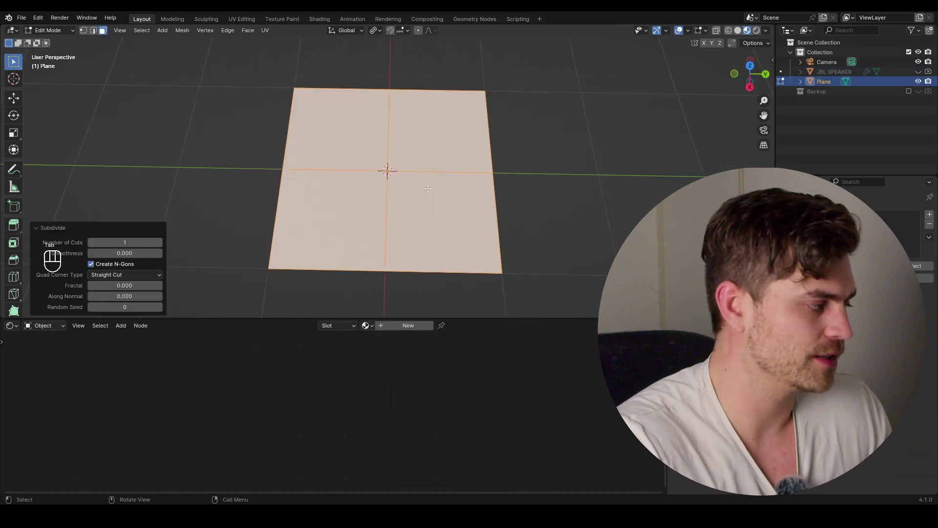
{"action": "left_click", "coordinate": [144, 241]}
{"action": "type", "text": "10"}
{"action": "key", "text": "Return"}
- Inset all the plane's faces individually and delete the inner faces to leave a grid of square holes
{"action": "key", "text": "i"}
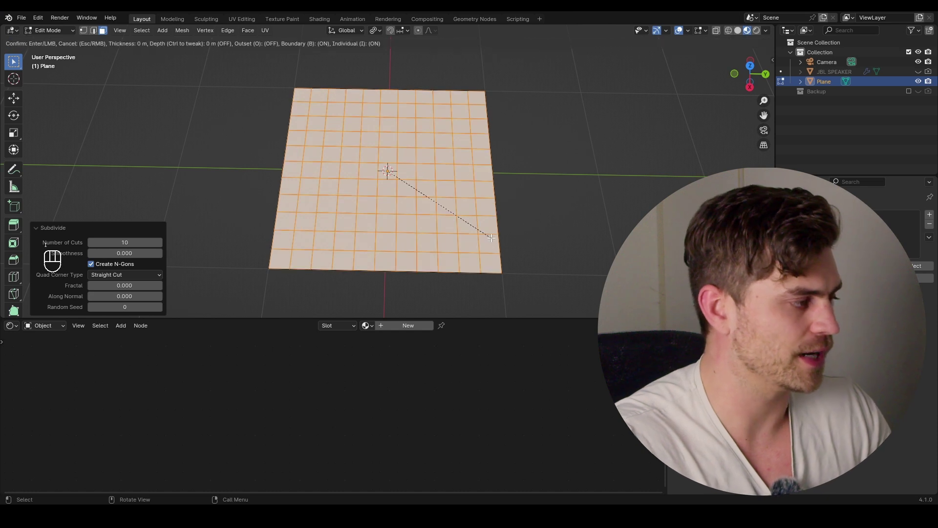
{"action": "key", "text": "i"}
{"action": "left_click", "coordinate": [448, 191]}
{"action": "middle_click_drag", "start_coordinate": [449, 190], "coordinate": [452, 204]}
{"action": "key", "text": "x"}
{"action": "left_click", "coordinate": [453, 204]}
- Extrude the grid's outer edges outward at a scale of about 1.095 and crease the new border's edges to 1
{"action": "key", "text": "2"}
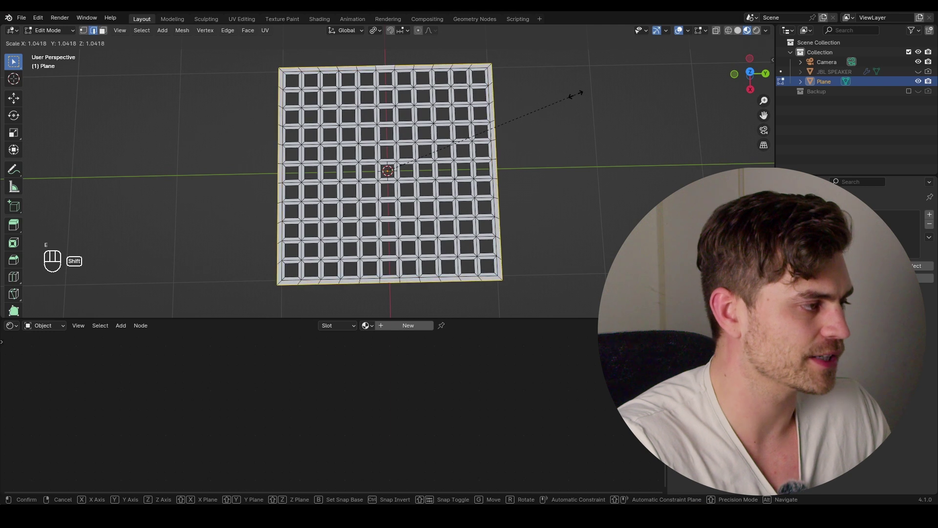
{"action": "left_click", "coordinate": [650, 74]}
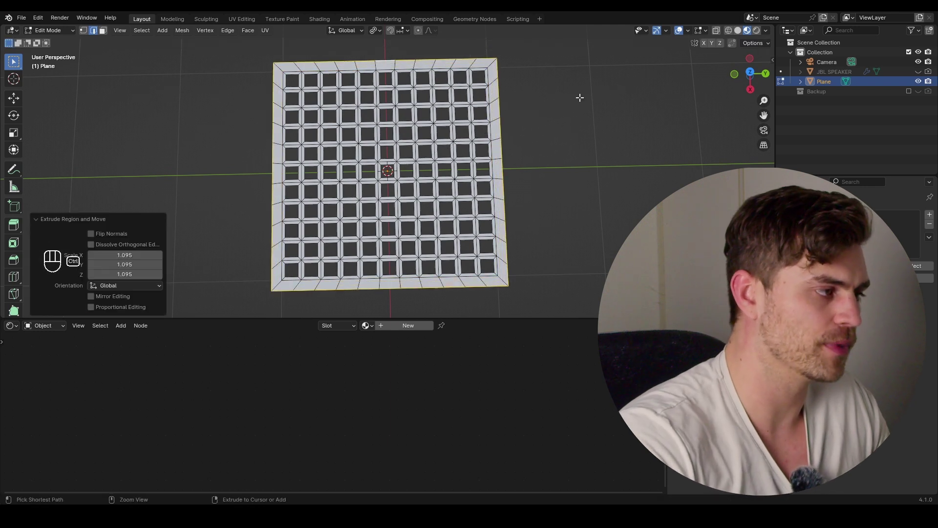
{"action": "key", "text": "ctrl+KP_Add"}
{"action": "key", "text": "shift+e"}
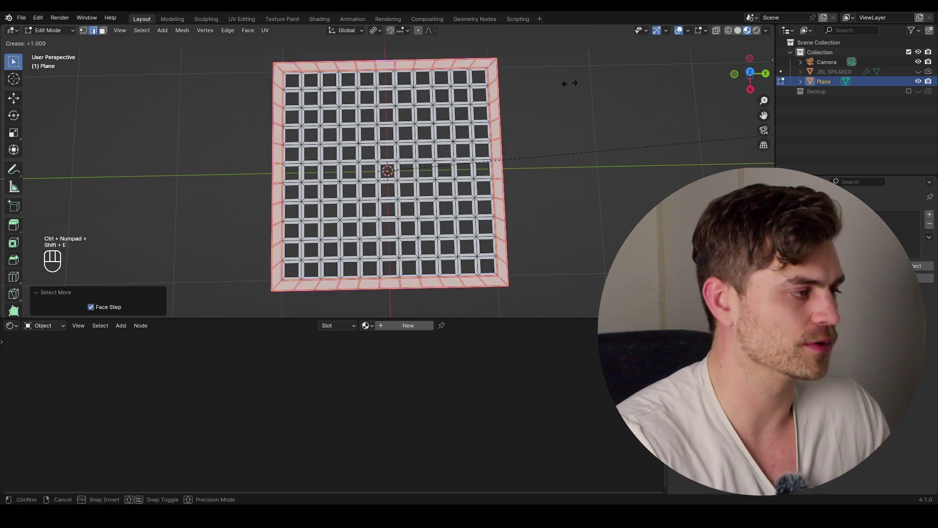
- Add a level 3 subdivision surface to the plane to round its square holes
{"action": "key", "text": "Tab"}
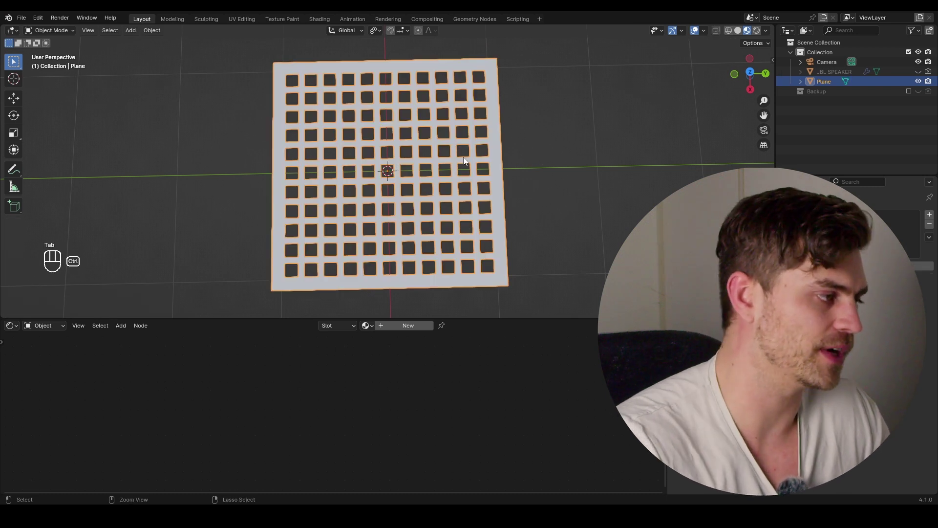
{"action": "key", "text": "ctrl+3"}
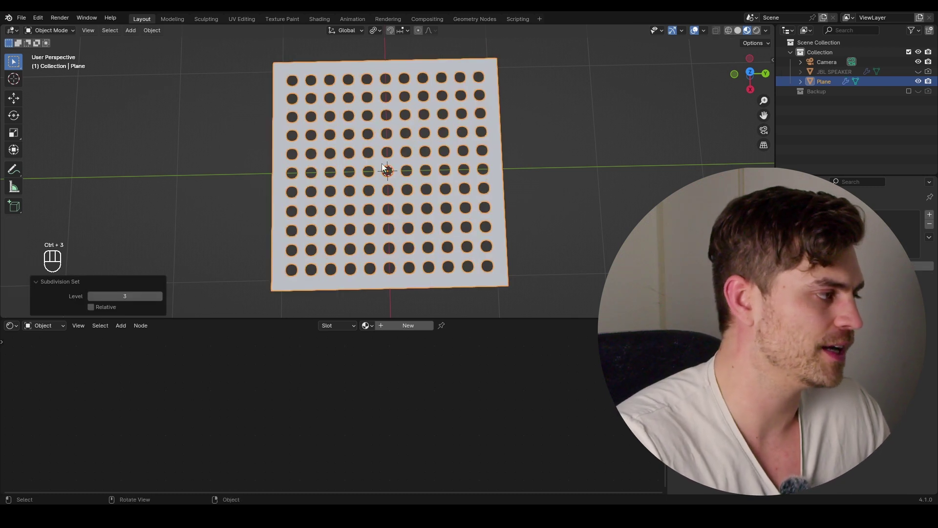
- Select all the hole edges by their matching amount of faces around an edge, excluding the plane's outer boundary loop
{"action": "key", "text": "Tab"}
{"action": "scroll", "coordinate": [378, 172], "scroll_direction": "up", "scroll_amount": 3}
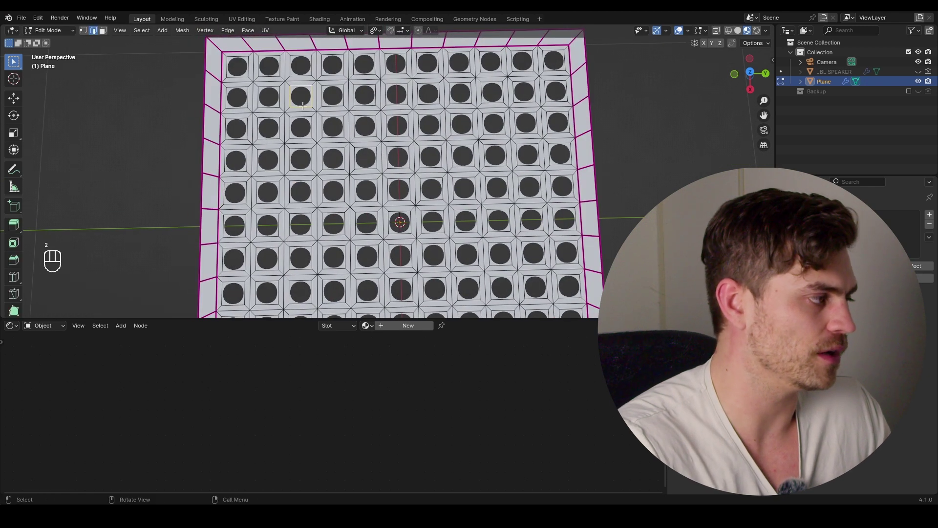
{"action": "left_click", "coordinate": [141, 30]}
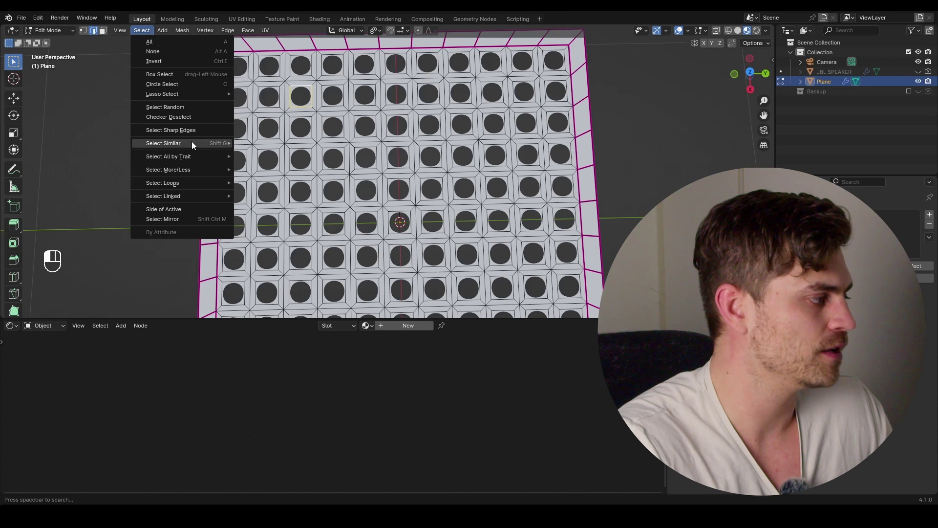
{"action": "mouse_move", "coordinate": [192, 143]}
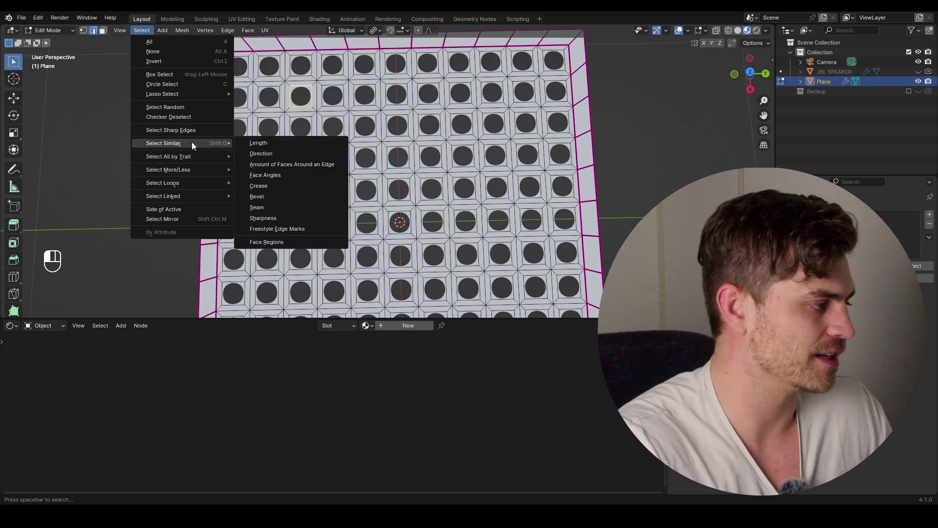
{"action": "left_click", "coordinate": [288, 165]}
{"action": "scroll", "coordinate": [372, 177], "scroll_direction": "down", "scroll_amount": 5}
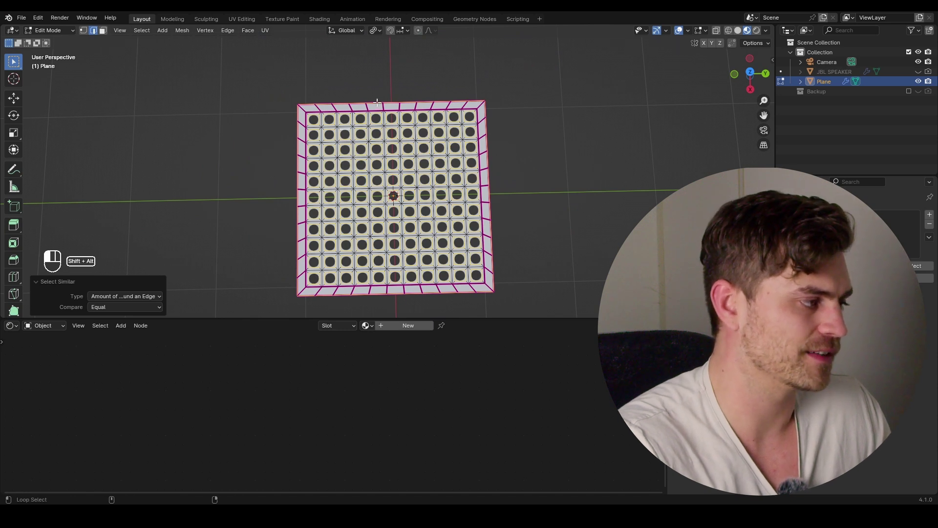
{"action": "left_click", "coordinate": [454, 106], "text": "alt+shift"}
- Extrude the selected hole edges about 0.026 m downward along Z to give the holes depth
{"action": "middle_click_drag", "start_coordinate": [427, 135], "coordinate": [403, 139]}
{"action": "scroll", "coordinate": [400, 137], "scroll_direction": "up", "scroll_amount": 4}
{"action": "scroll", "coordinate": [401, 137], "scroll_direction": "up", "scroll_amount": 2}
{"action": "key", "text": "e"}
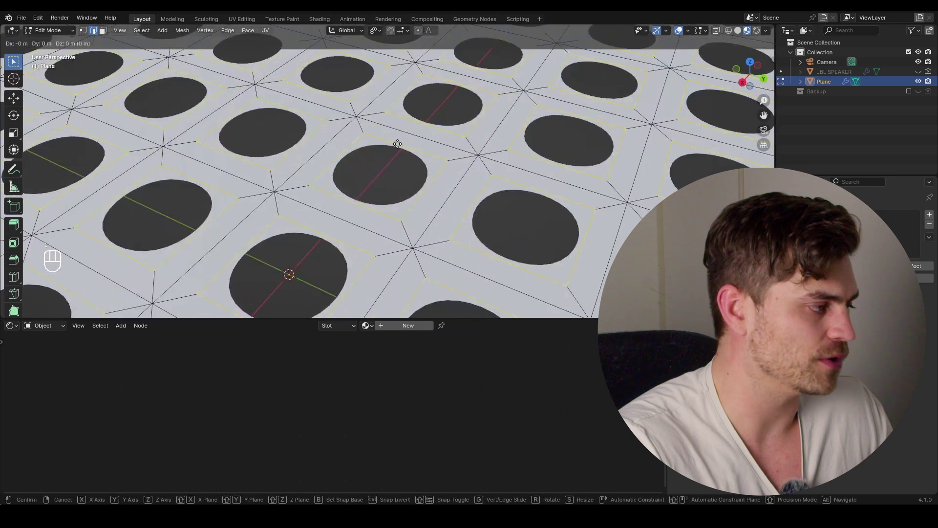
{"action": "left_click", "coordinate": [400, 159]}
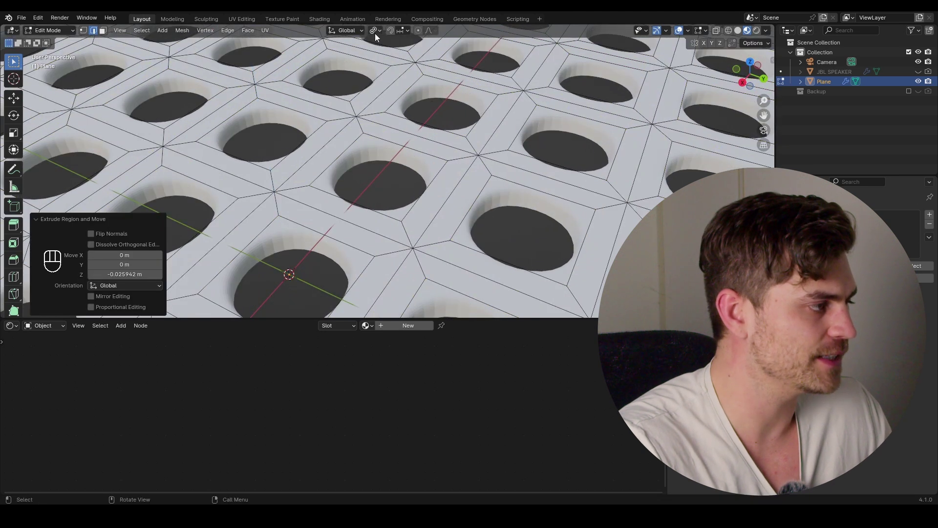
- Scale the extruded bottom edges slightly inward, each hole around its individual origin
{"action": "left_click", "coordinate": [375, 31]}
{"action": "left_click", "coordinate": [411, 77]}
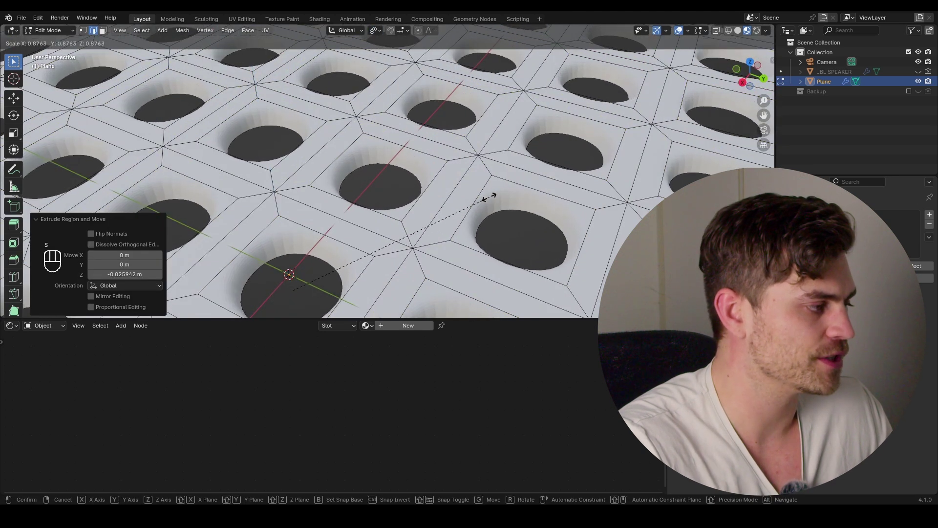
{"action": "key", "text": "Tab"}
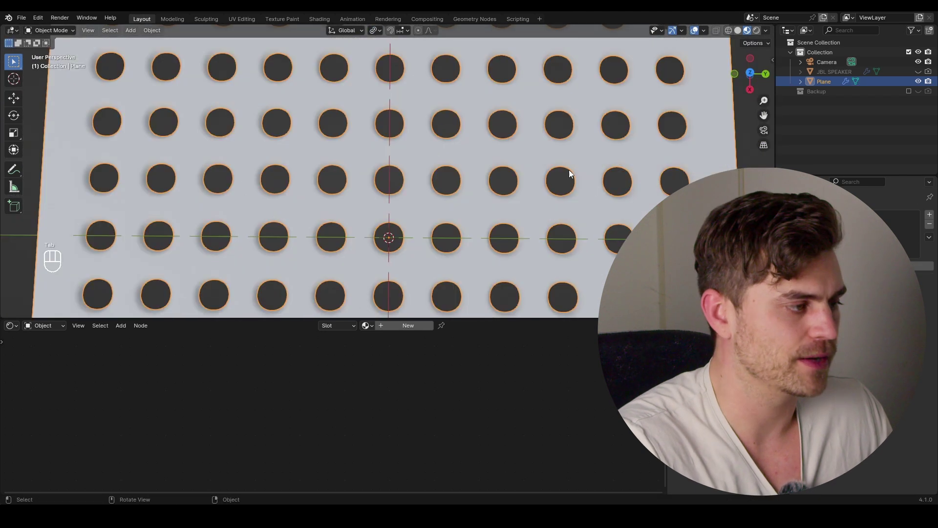
- Shade the perforated plane smooth and apply its Subdivision modifier
{"action": "right_click", "coordinate": [568, 169]}
{"action": "left_click", "coordinate": [569, 169]}
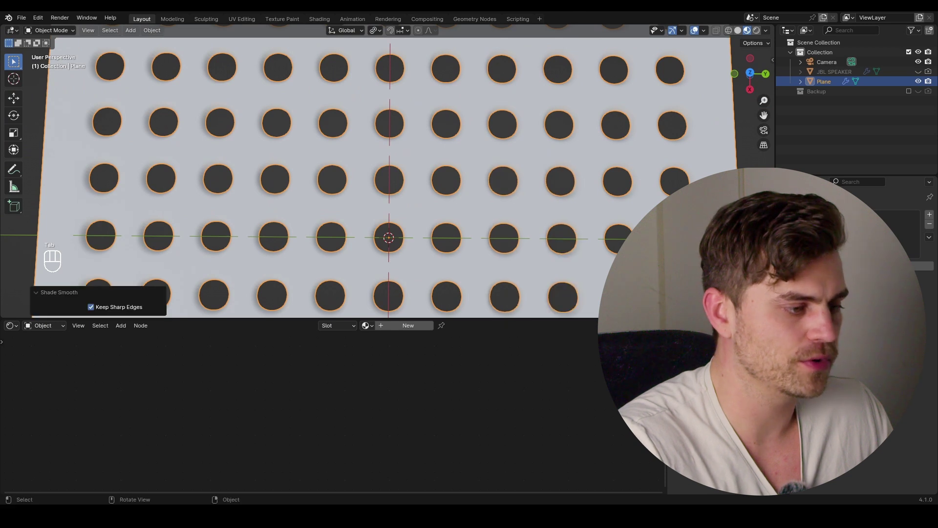
{"action": "left_click", "coordinate": [783, 319]}
{"action": "left_click", "coordinate": [828, 256]}
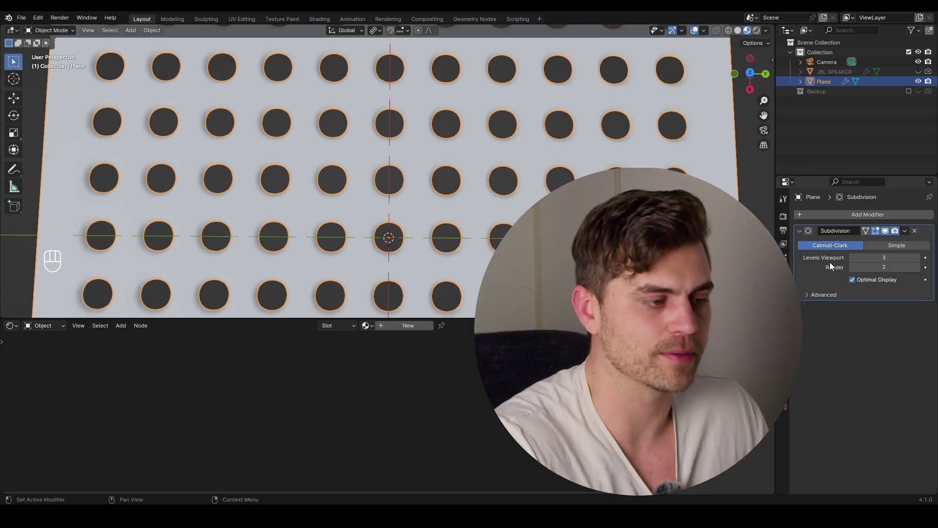
{"action": "key", "text": "ctrl+a"}
{"action": "key", "text": "KP_7"}
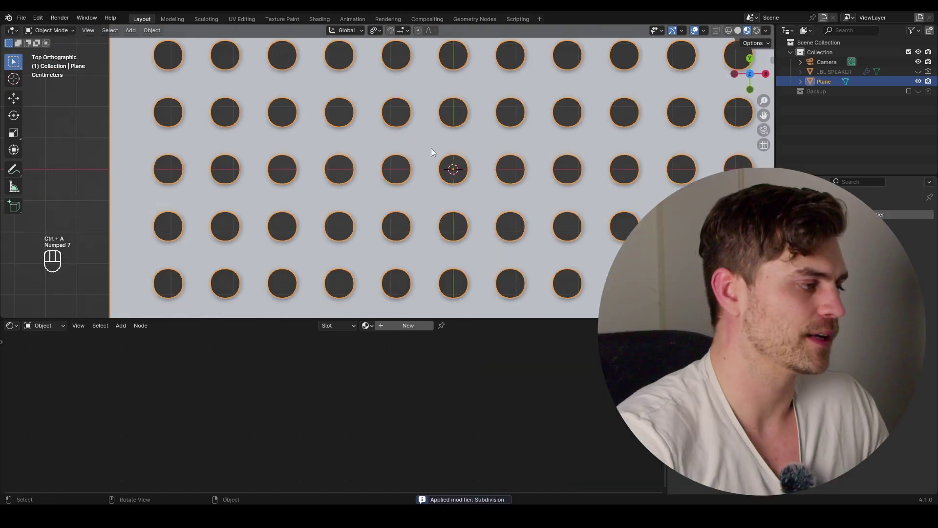
- Unwrap the whole perforated plane with Project from View (Bounds) from the top view
{"action": "scroll", "coordinate": [431, 148], "scroll_direction": "down", "scroll_amount": 5}
{"action": "key", "text": "Tab"}
{"action": "key", "text": "a"}
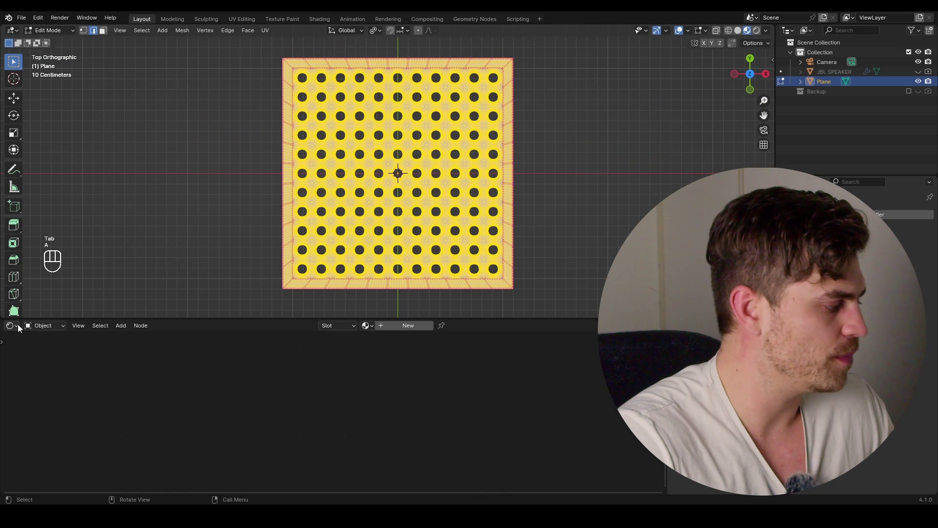
{"action": "left_click", "coordinate": [10, 325]}
{"action": "left_click", "coordinate": [51, 374]}
{"action": "key", "text": "u"}
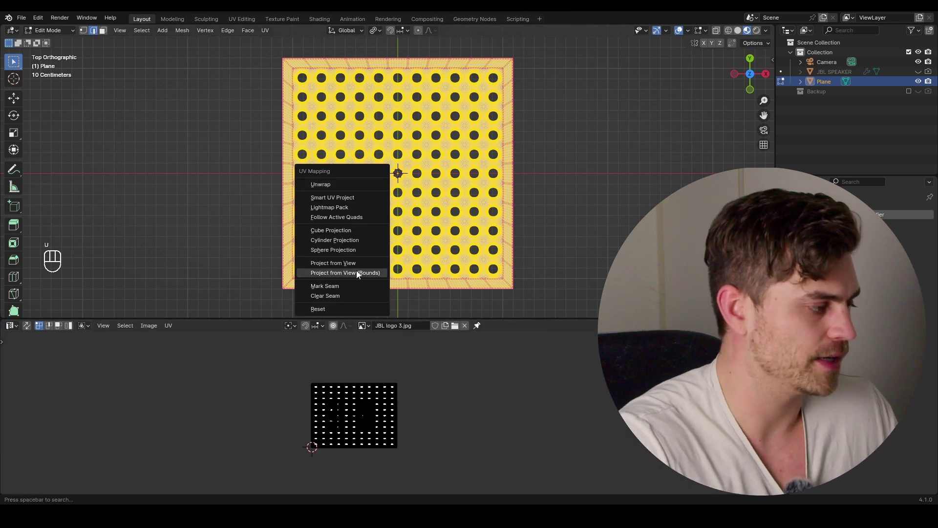
{"action": "left_click", "coordinate": [360, 274]}
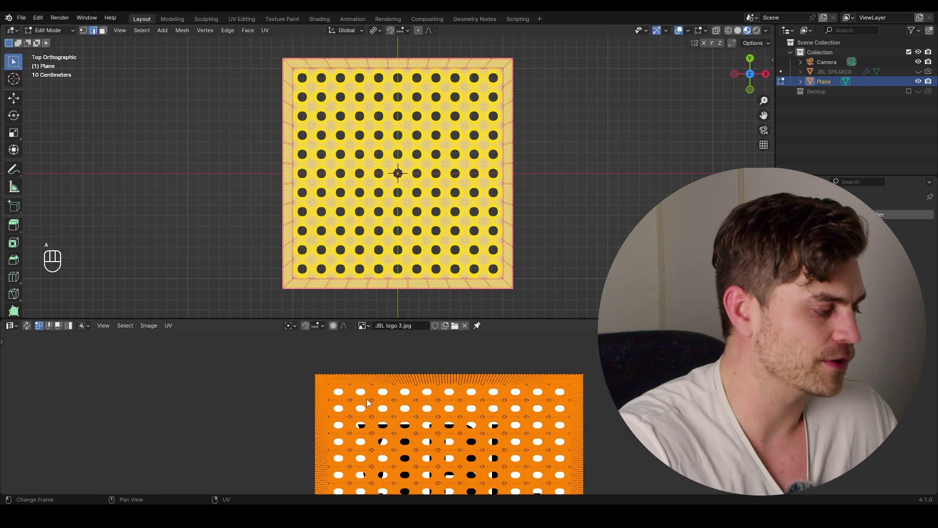
- Scale the plane's UV layout up slightly so its outer border reaches just past the image bounds
{"action": "scroll", "coordinate": [441, 425], "scroll_direction": "up", "scroll_amount": 4}
{"action": "middle_click_drag", "start_coordinate": [439, 423], "coordinate": [462, 438], "text": "shift"}
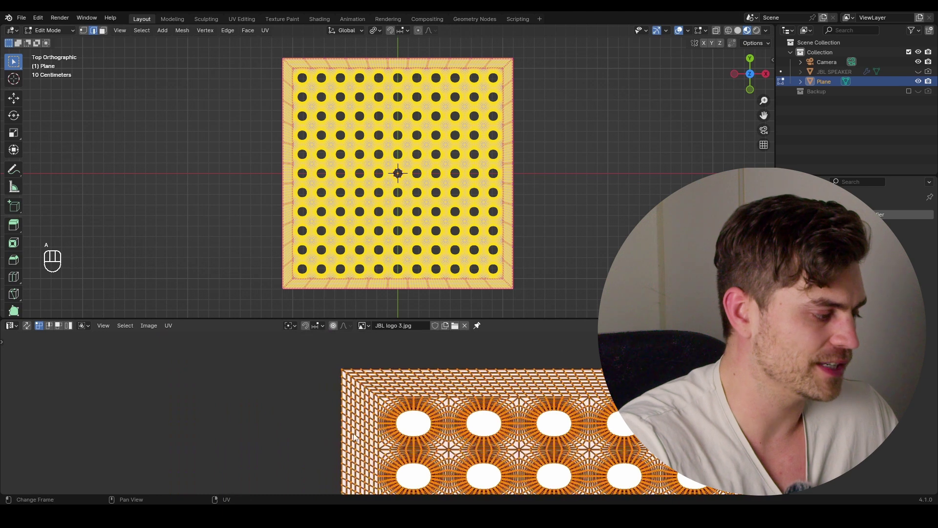
{"action": "scroll", "coordinate": [355, 436], "scroll_direction": "up", "scroll_amount": 4}
{"action": "key", "text": "s"}
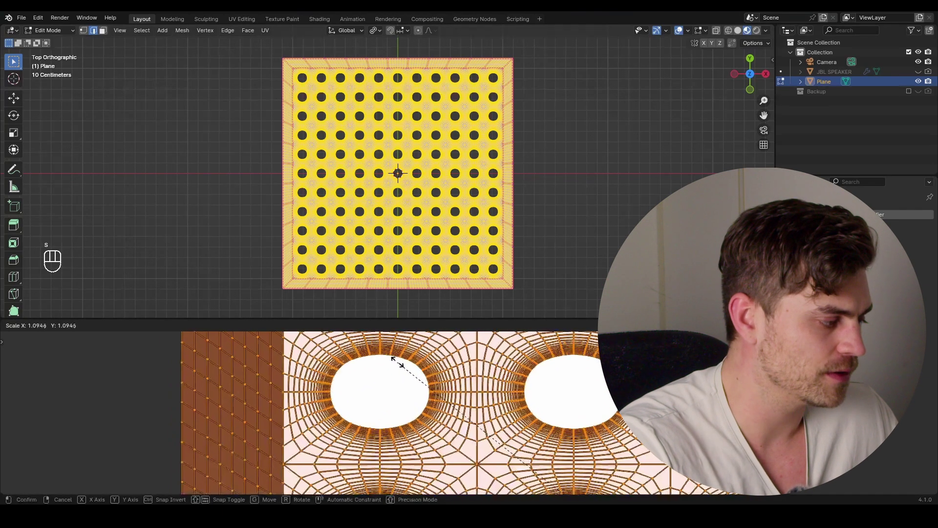
{"action": "left_click", "coordinate": [240, 356]}
{"action": "middle_click_drag", "start_coordinate": [241, 356], "coordinate": [281, 430], "text": "shift"}
{"action": "scroll", "coordinate": [384, 411], "scroll_direction": "down", "scroll_amount": 4}
{"action": "middle_click_drag", "start_coordinate": [498, 449], "coordinate": [383, 481], "text": "shift"}
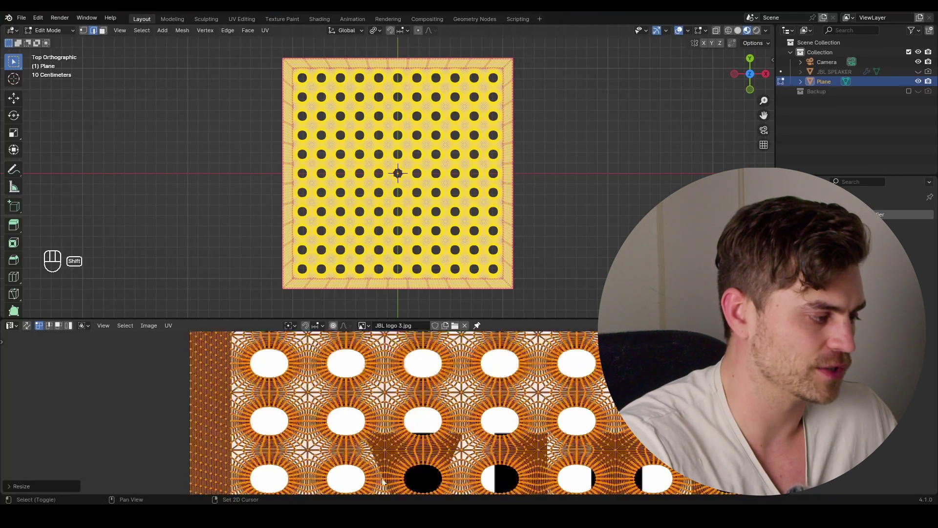
{"action": "scroll", "coordinate": [436, 450], "scroll_direction": "down", "scroll_amount": 6}
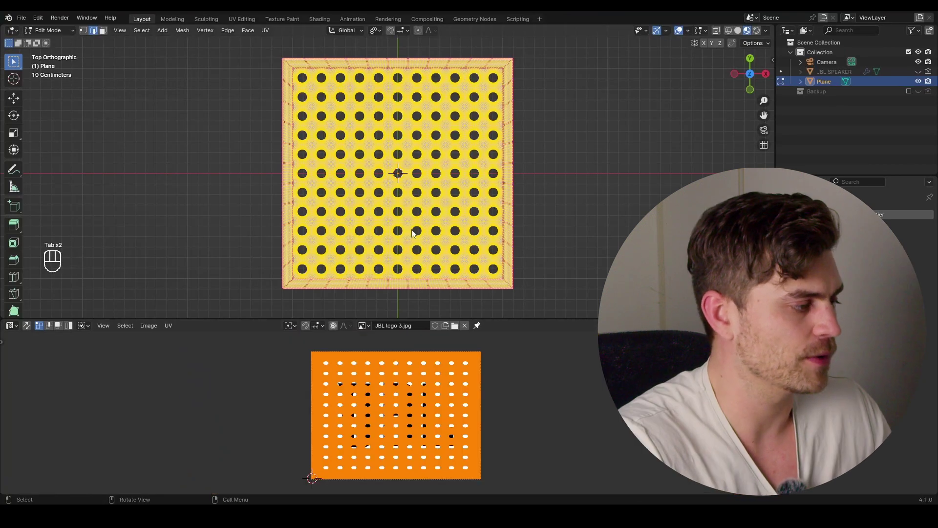
- Create a new material on the perforated plane and add an Image Texture node beside the Principled BSDF
{"action": "key", "text": "Tab"}
{"action": "key", "text": "Tab"}
{"action": "key", "text": "Tab"}
{"action": "left_click", "coordinate": [12, 325]}
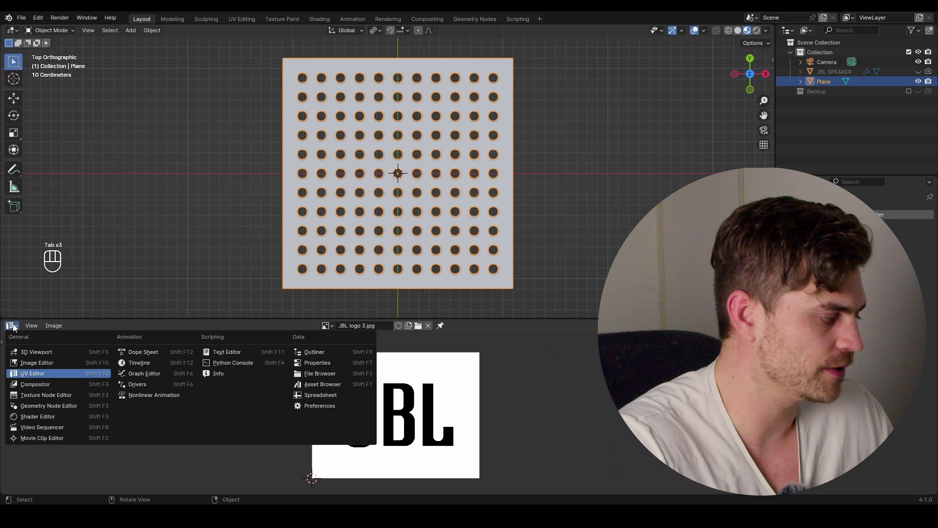
{"action": "left_click", "coordinate": [54, 416]}
{"action": "left_click", "coordinate": [403, 325]}
{"action": "key", "text": "shift+a"}
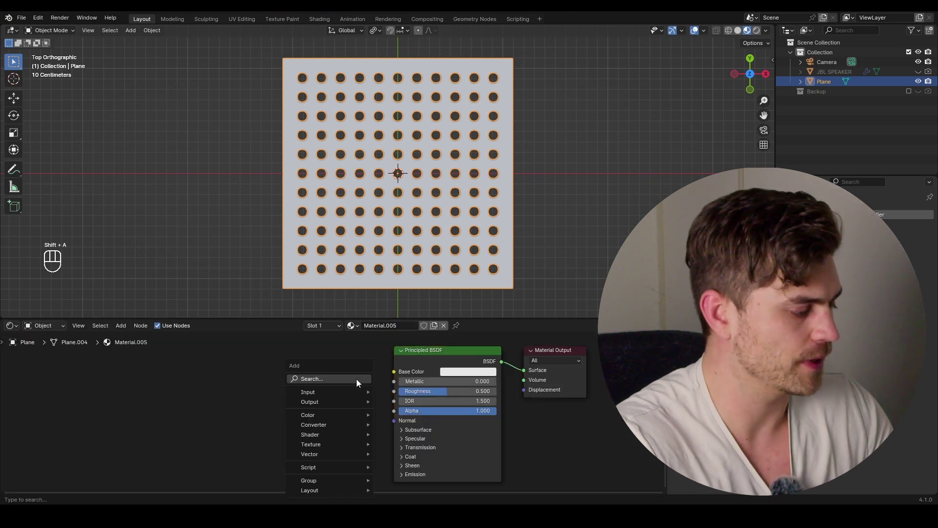
{"action": "type", "text": "ima"}
{"action": "key", "text": "Return"}
{"action": "left_click", "coordinate": [219, 368]}
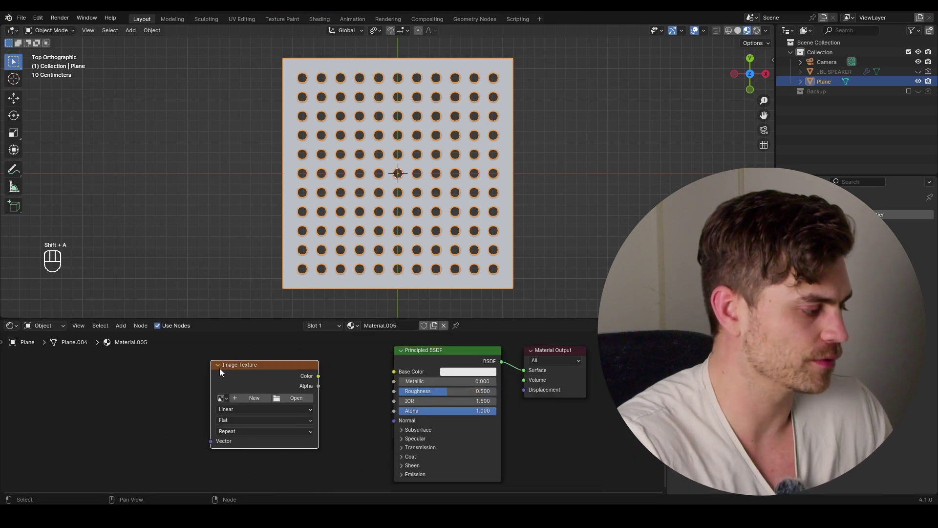
- Create a new blank 4096 x 4096 px image named JBL Normal in the Image Texture node
{"action": "left_click", "coordinate": [262, 396]}
{"action": "left_click", "coordinate": [328, 407]}
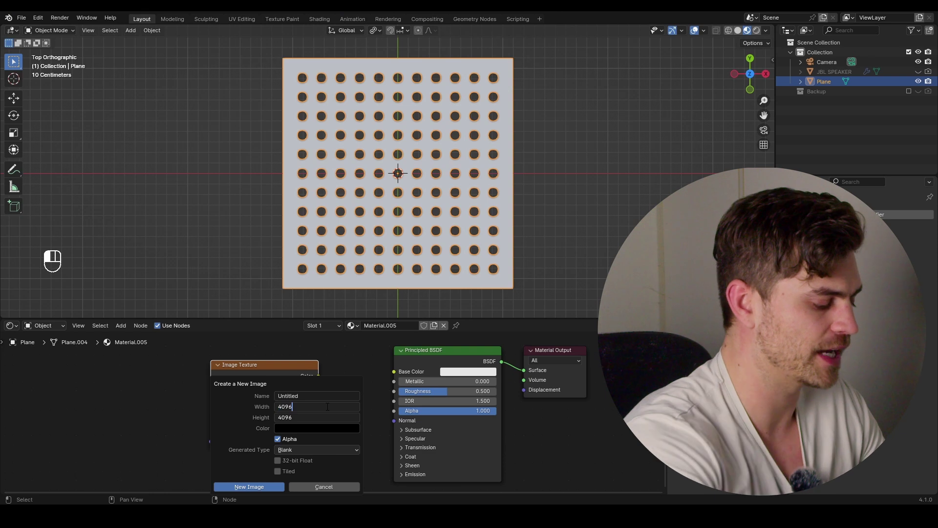
{"action": "type", "text": "*4"}
{"action": "key", "text": "BackSpace"}
{"action": "key", "text": "BackSpace"}
{"action": "key", "text": "Return"}
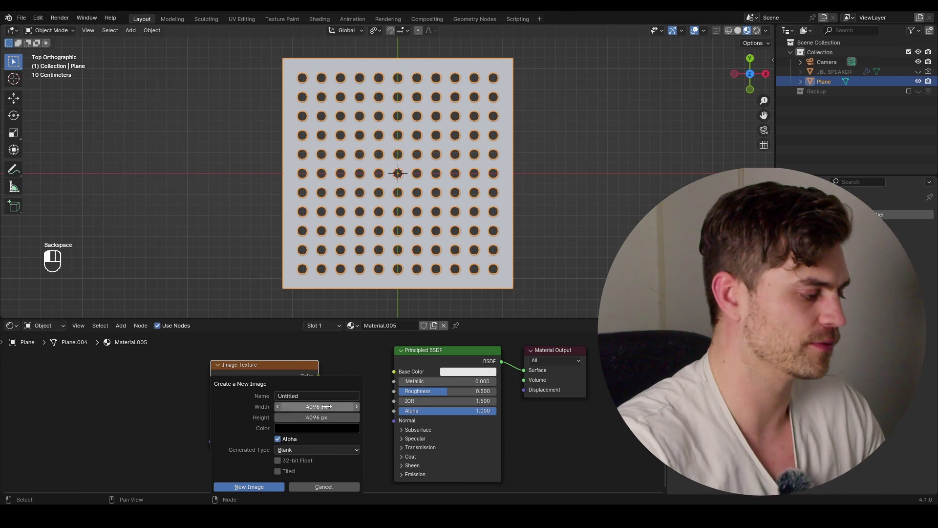
{"action": "left_click", "coordinate": [330, 397]}
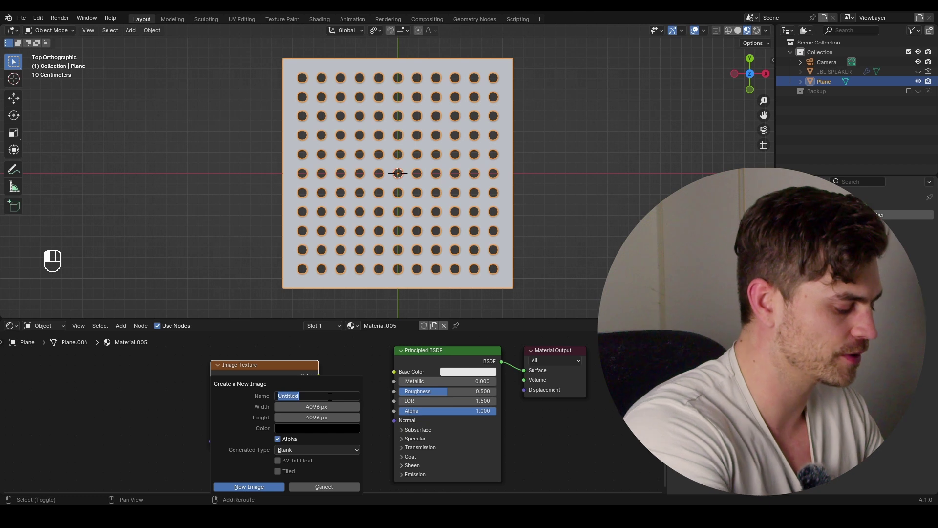
{"action": "type", "text": "J"}
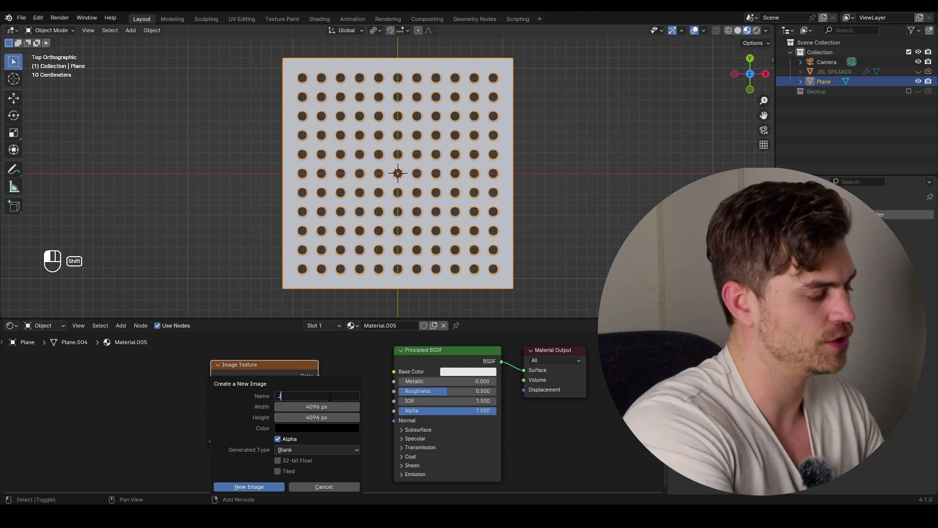
{"action": "type", "text": "BL Normal"}
{"action": "key", "text": "Return"}
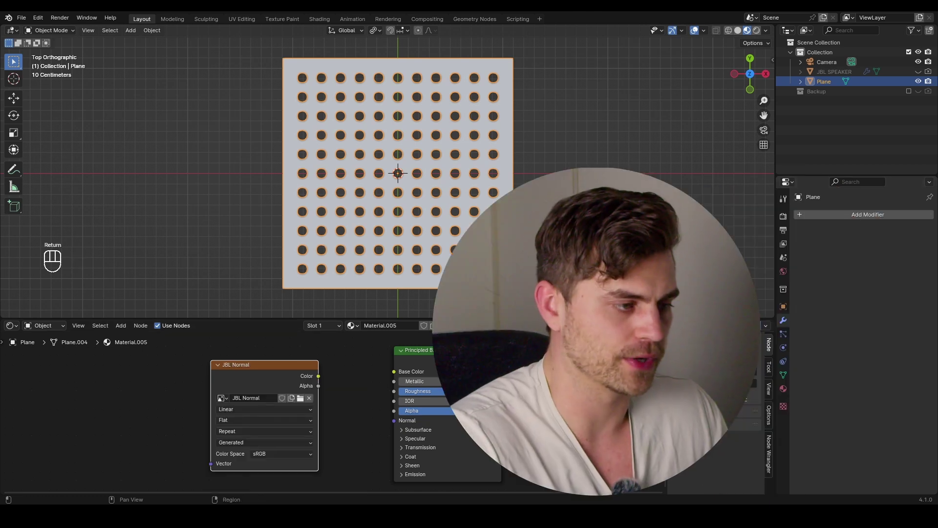
- Set the bake type to Normal in the Cycles render settings
{"action": "left_click", "coordinate": [783, 217]}
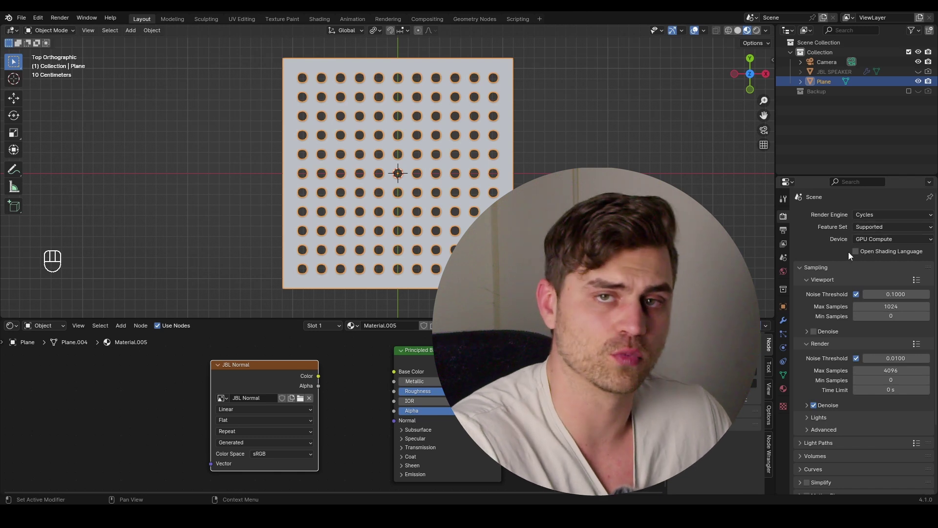
{"action": "scroll", "coordinate": [823, 263], "scroll_direction": "down", "scroll_amount": 5}
{"action": "left_click", "coordinate": [811, 448]}
{"action": "scroll", "coordinate": [831, 403], "scroll_direction": "down", "scroll_amount": 10}
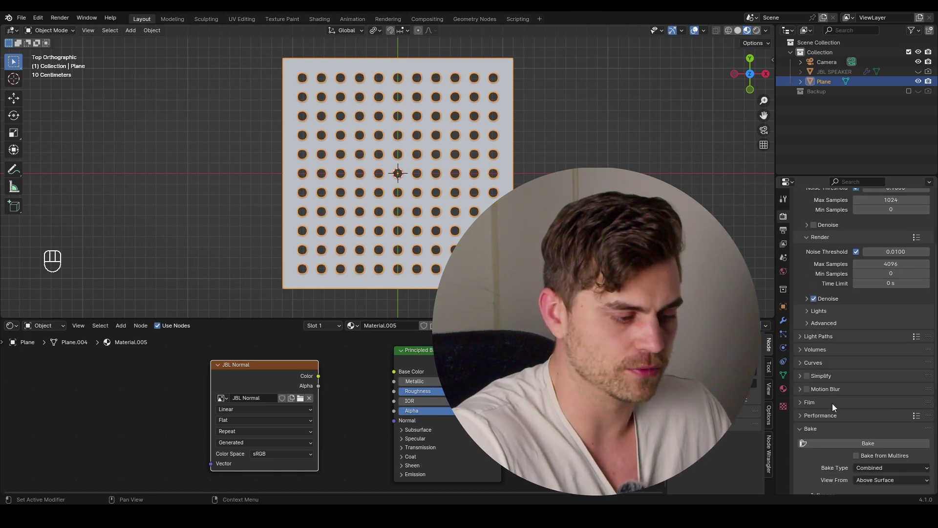
{"action": "left_click", "coordinate": [876, 271]}
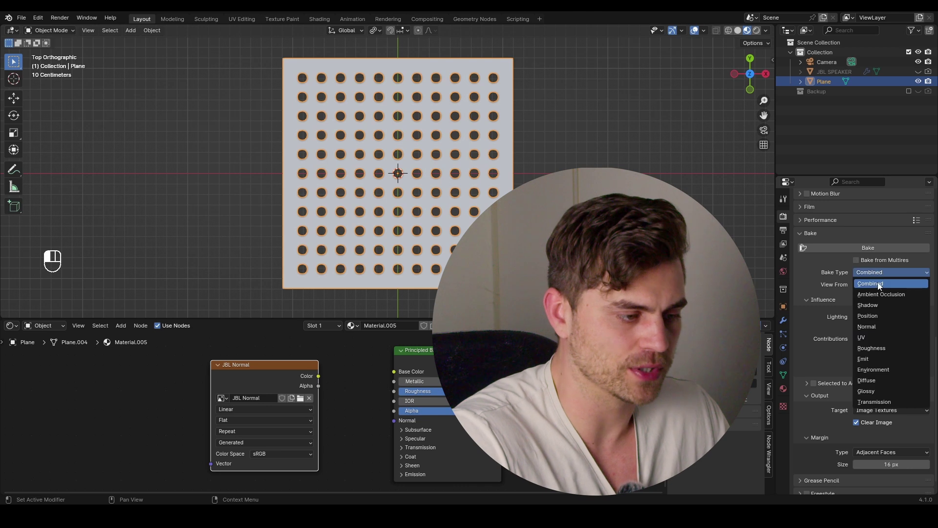
{"action": "left_click", "coordinate": [880, 323]}
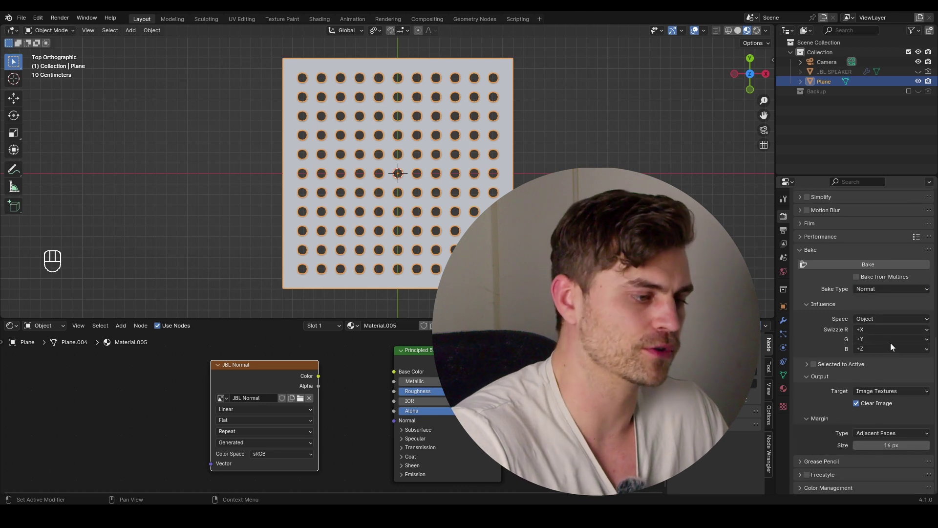
- Set the normal bake's space to Object and its margin size to 2 px
{"action": "left_click", "coordinate": [877, 341]}
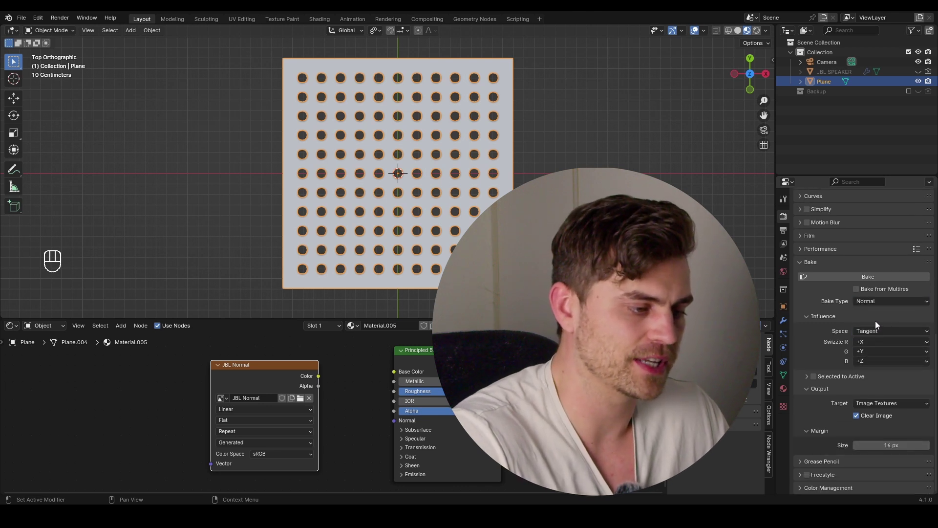
{"action": "left_click", "coordinate": [876, 330]}
{"action": "left_click", "coordinate": [877, 342]}
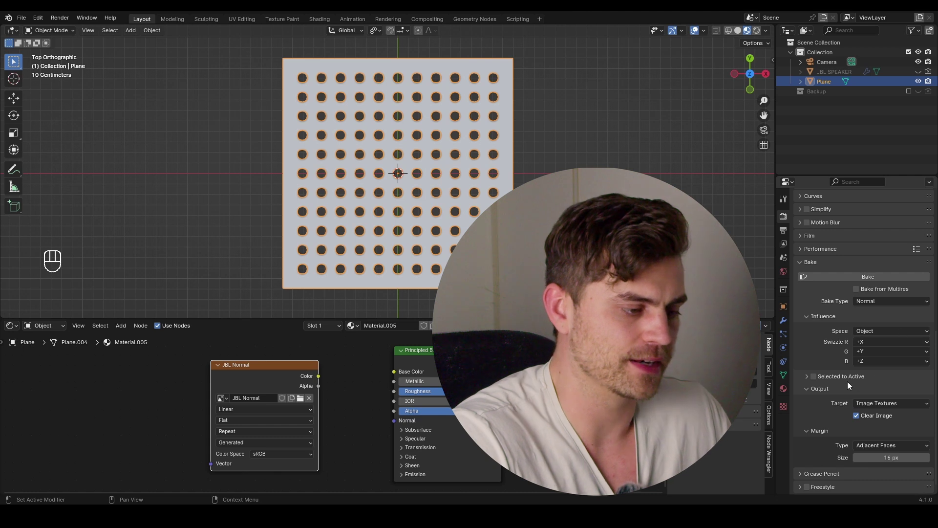
{"action": "scroll", "coordinate": [848, 385], "scroll_direction": "down", "scroll_amount": 1}
{"action": "left_click", "coordinate": [883, 444]}
{"action": "type", "text": "2"}
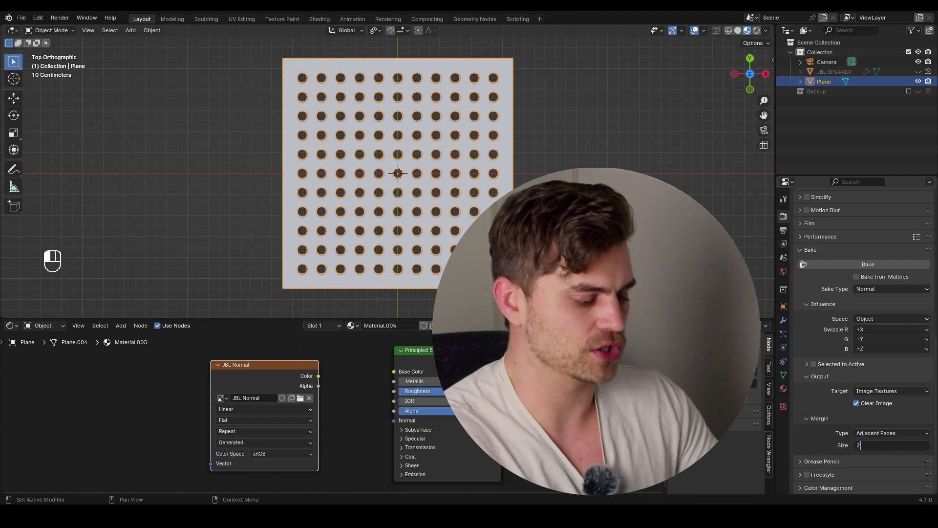
{"action": "key", "text": "Return"}
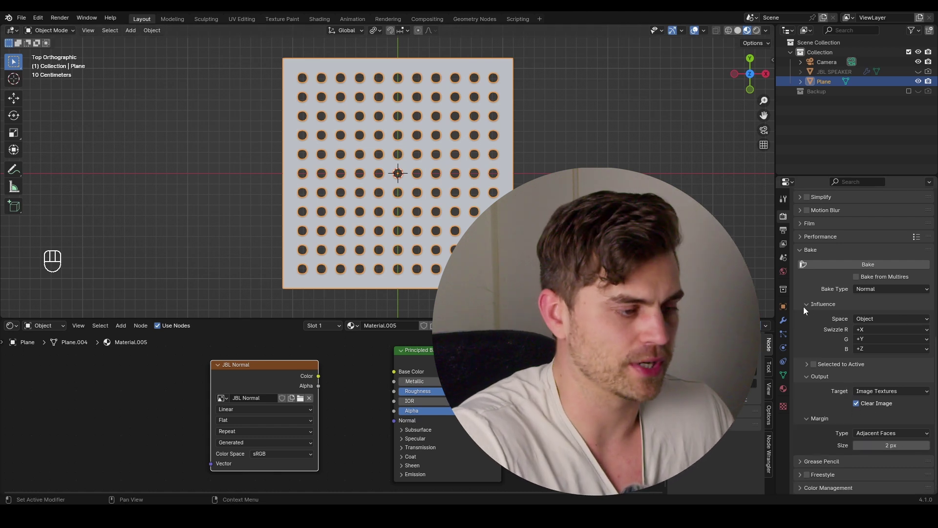
- Split the node editor area and display the JBL Normal image in a new Image Editor beside it
{"action": "left_click_drag", "start_coordinate": [3, 320], "coordinate": [255, 323]}
{"action": "left_click", "coordinate": [10, 325]}
{"action": "left_click", "coordinate": [37, 361]}
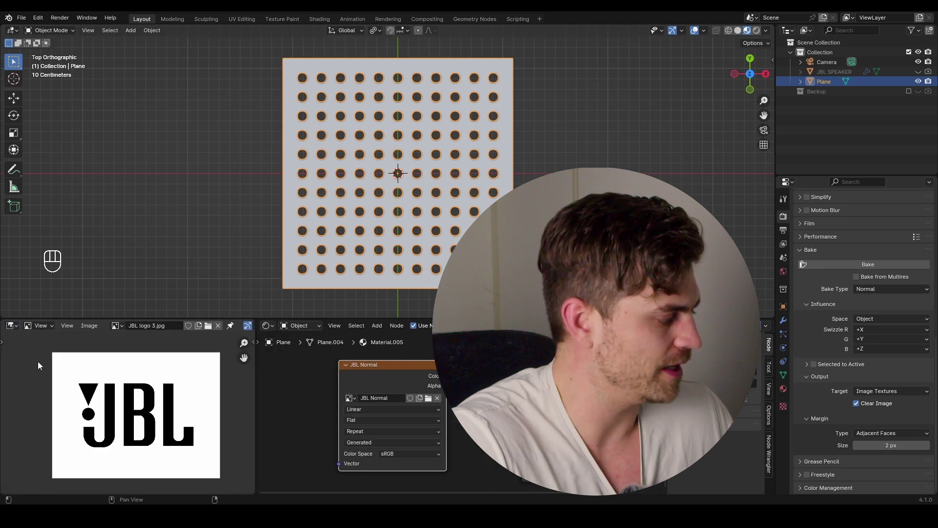
{"action": "left_click", "coordinate": [116, 326]}
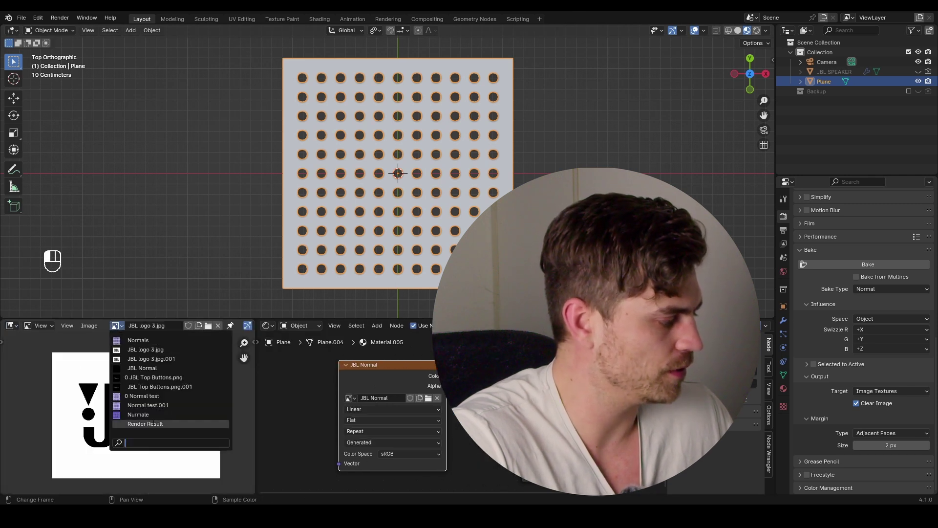
{"action": "left_click", "coordinate": [142, 368]}
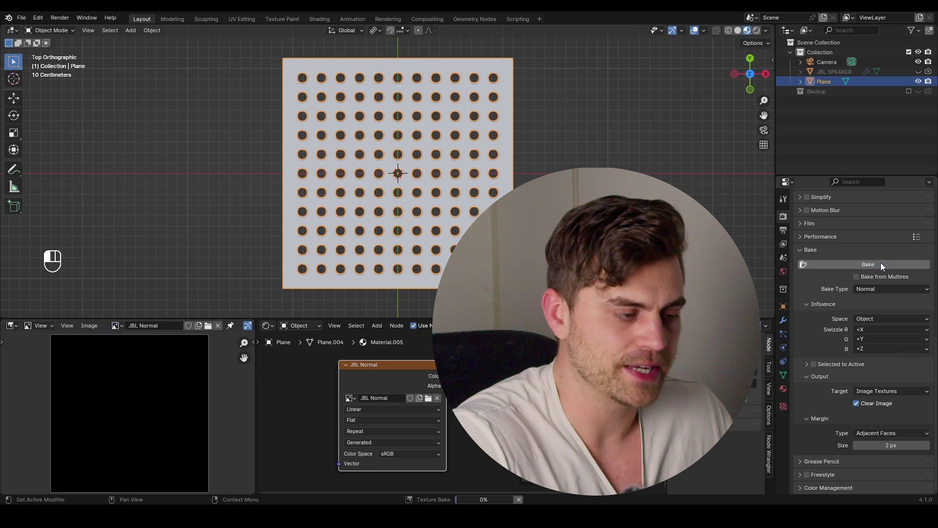
- Bake the plane's normals into the JBL Normal image and examine the hole edges in the baked map
{"action": "left_click", "coordinate": [867, 264]}
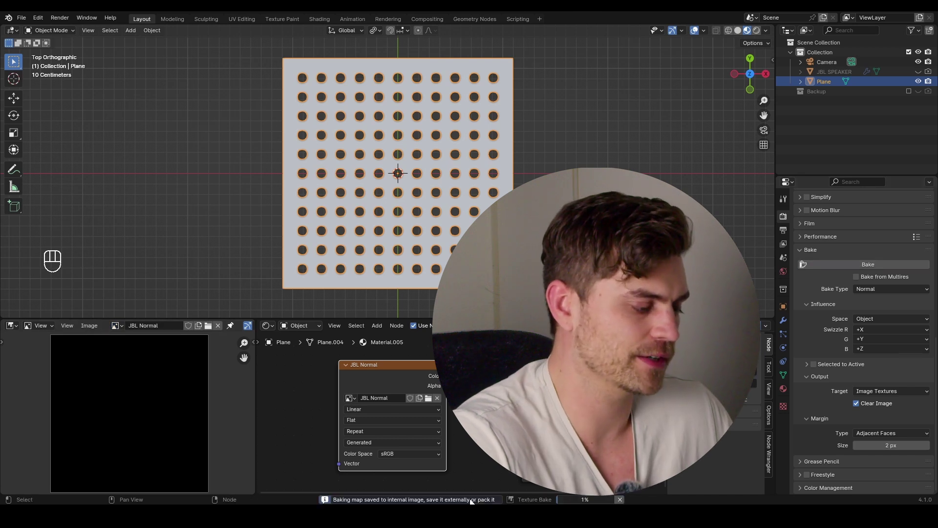
{"action": "scroll", "coordinate": [179, 413], "scroll_direction": "up", "scroll_amount": 8}
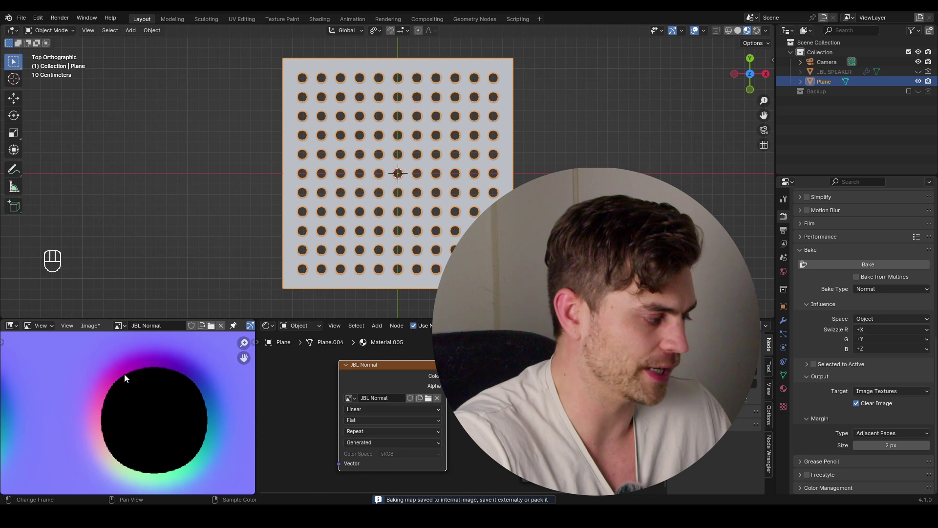
{"action": "scroll", "coordinate": [54, 413], "scroll_direction": "down", "scroll_amount": 8}
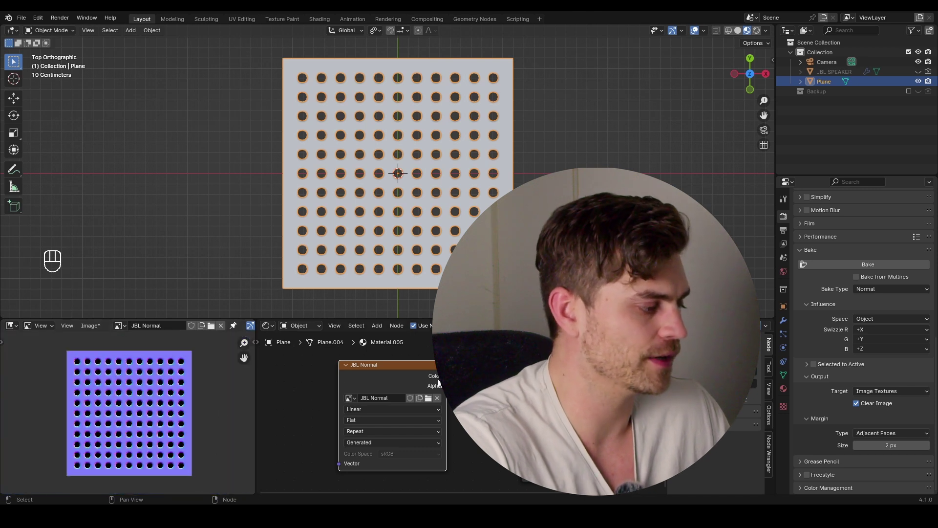
- Save the baked JBL Normal image as an external file
{"action": "left_click", "coordinate": [94, 326]}
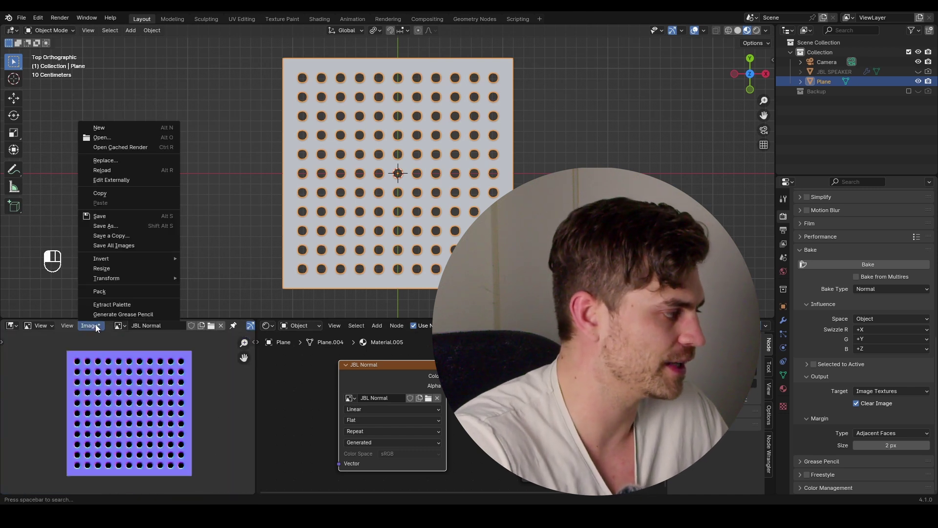
{"action": "left_click", "coordinate": [127, 225]}
{"action": "key", "text": "Return"}
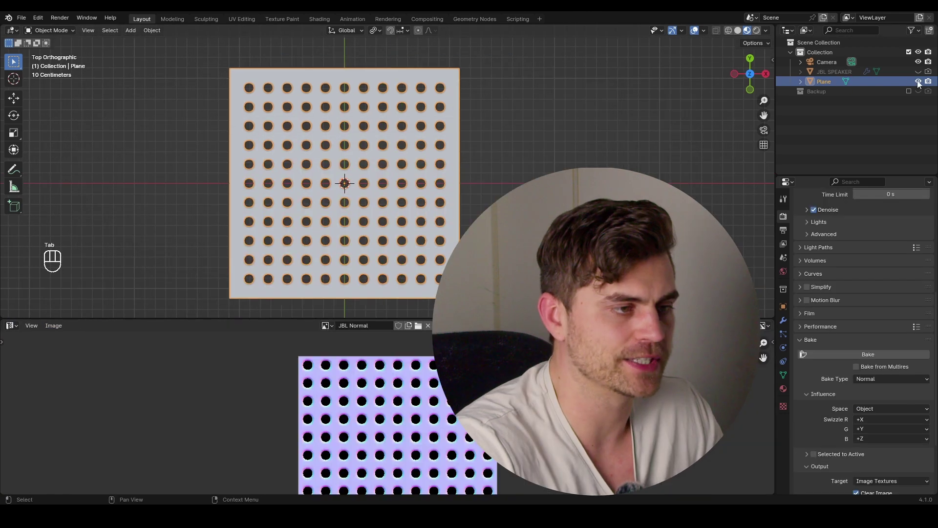
- Hide the perforated plane, unhide the JBL SPEAKER object and enter Edit Mode on the speaker
{"action": "left_click", "coordinate": [919, 82]}
{"action": "left_click", "coordinate": [919, 72]}
{"action": "middle_click_drag", "start_coordinate": [517, 183], "coordinate": [355, 137]}
{"action": "left_click", "coordinate": [356, 137]}
{"action": "key", "text": "Tab"}
{"action": "scroll", "coordinate": [441, 183], "scroll_direction": "up", "scroll_amount": 2}
{"action": "left_click", "coordinate": [505, 168]}
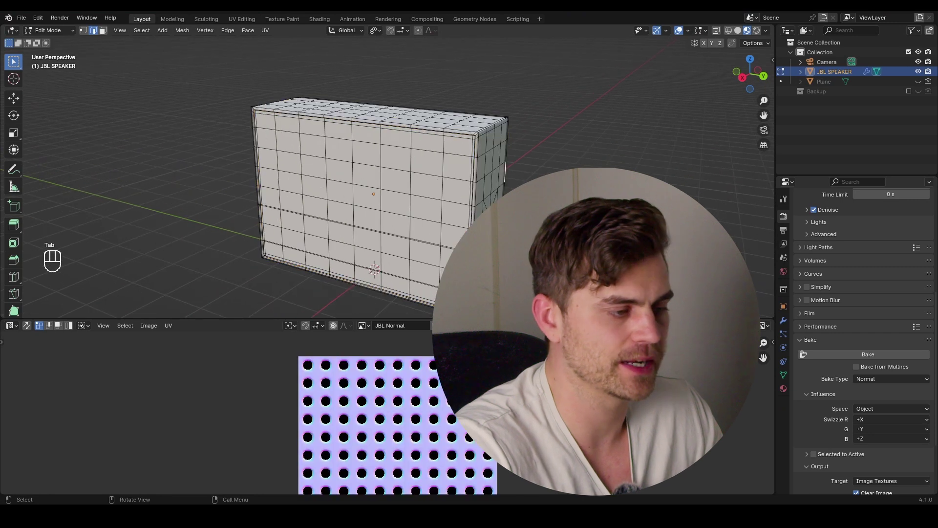
- Select the speaker faces assigned to the Grate textire material and display its nodes in the Shader Editor
{"action": "left_click", "coordinate": [783, 388]}
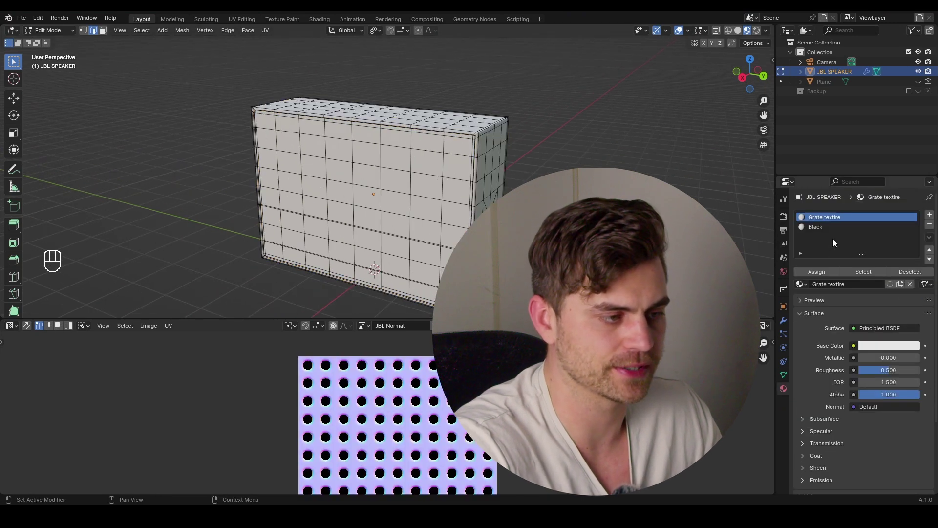
{"action": "left_click", "coordinate": [872, 273]}
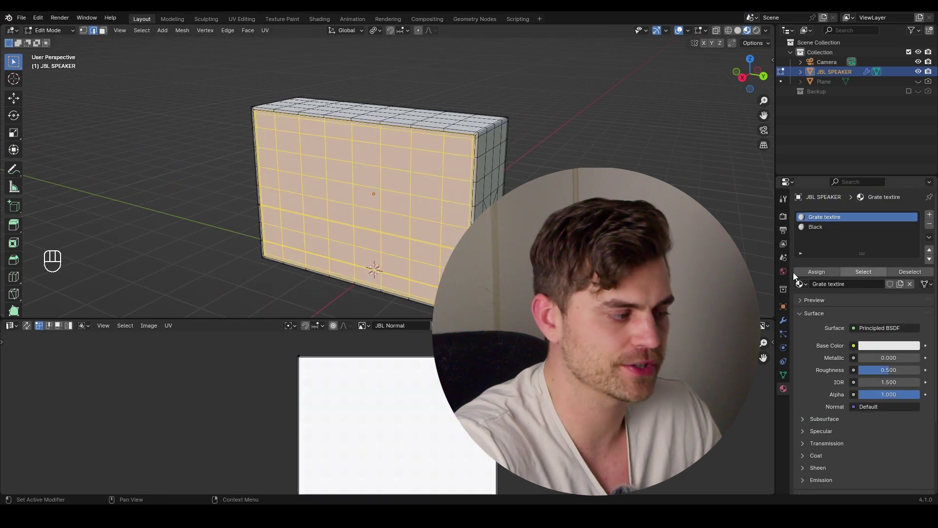
{"action": "left_click", "coordinate": [11, 325]}
{"action": "left_click", "coordinate": [54, 417]}
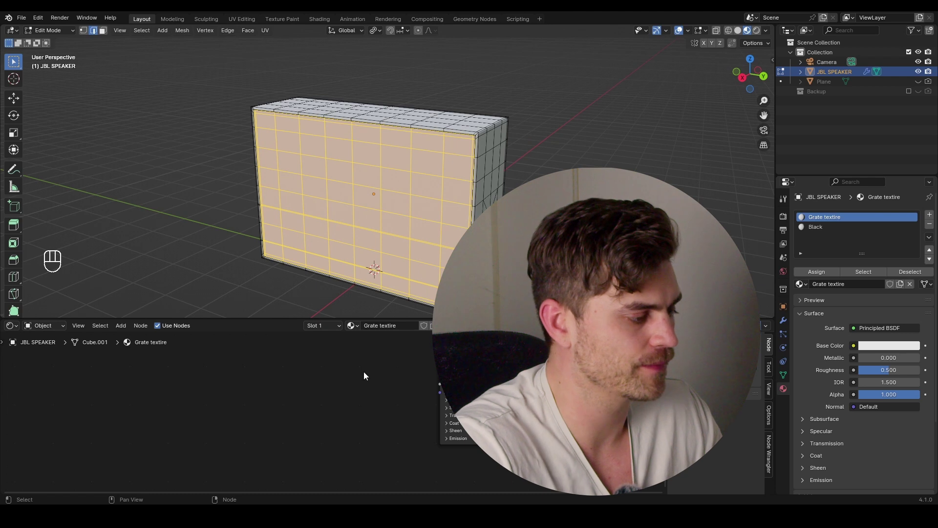
- Add an Image Texture node with Mapping and Texture Coordinate nodes and assign the JBL Normal image to it
{"action": "key", "text": "shift+a"}
{"action": "type", "text": "ima"}
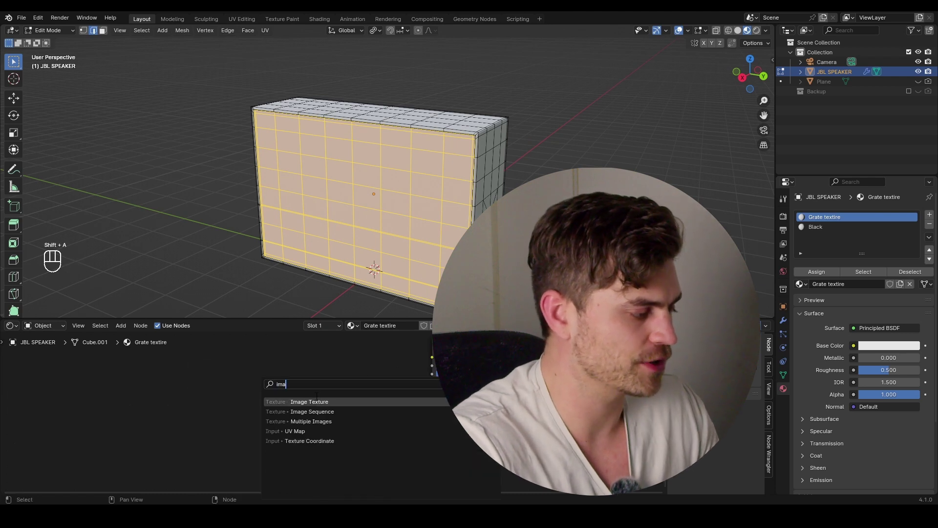
{"action": "key", "text": "Return"}
{"action": "left_click", "coordinate": [165, 378]}
{"action": "key", "text": "ctrl+t"}
{"action": "left_click", "coordinate": [232, 411]}
- Feed the JBL Normal image's color into the Height of a new Bump node and link it to the Principled BSDF's Normal input
{"action": "left_click_drag", "start_coordinate": [257, 391], "coordinate": [323, 410]}
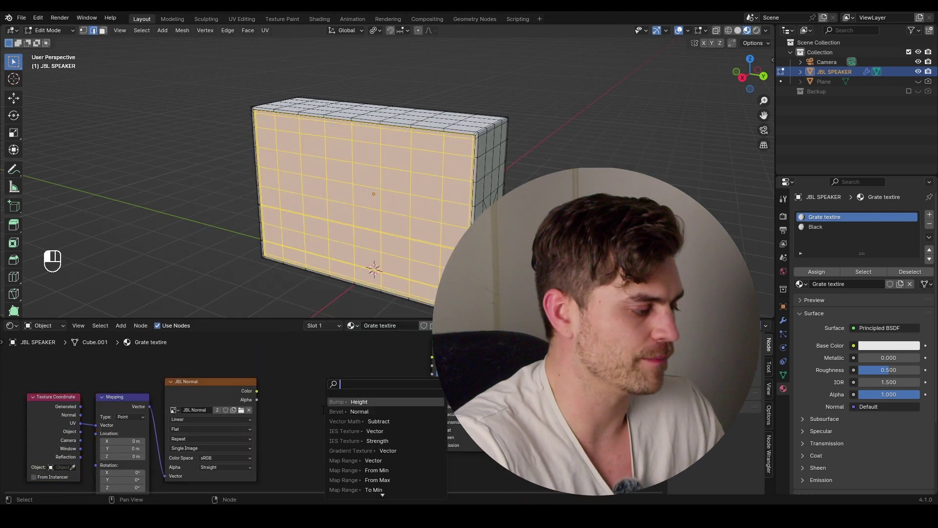
{"action": "left_click", "coordinate": [361, 401]}
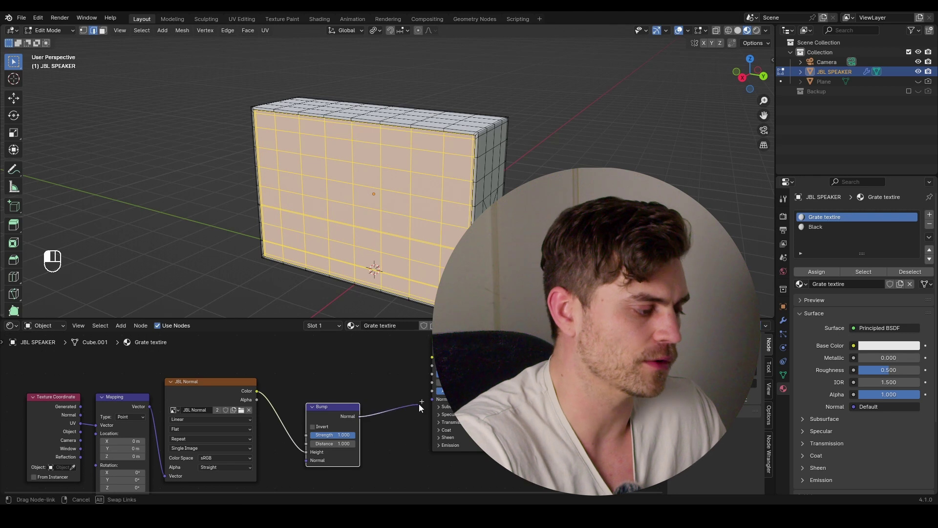
{"action": "left_click_drag", "start_coordinate": [420, 407], "coordinate": [425, 403]}
{"action": "scroll", "coordinate": [336, 411], "scroll_direction": "up", "scroll_amount": 1}
{"action": "scroll", "coordinate": [415, 226], "scroll_direction": "up", "scroll_amount": 3}
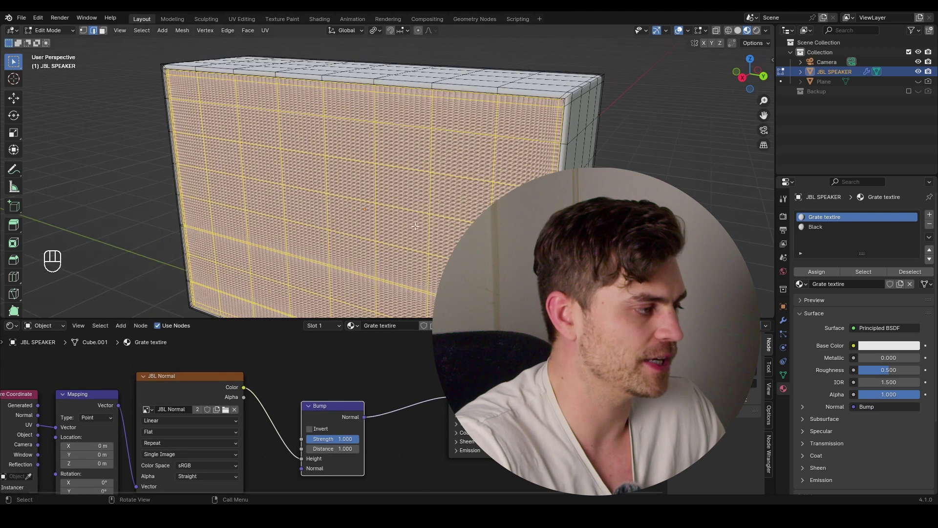
- Inspect the bumped grate in Object Mode, then unwrap the selected front grate faces in Edit Mode
{"action": "key", "text": "Tab"}
{"action": "scroll", "coordinate": [415, 225], "scroll_direction": "down", "scroll_amount": 2}
{"action": "middle_click_drag", "start_coordinate": [409, 236], "coordinate": [396, 217]}
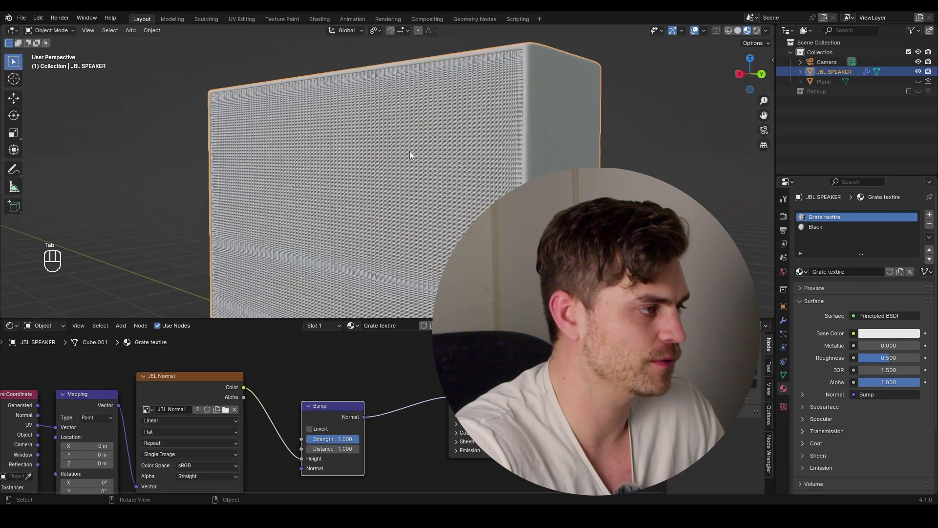
{"action": "scroll", "coordinate": [400, 161], "scroll_direction": "up", "scroll_amount": 2}
{"action": "middle_click_drag", "start_coordinate": [394, 167], "coordinate": [445, 180]}
{"action": "scroll", "coordinate": [398, 181], "scroll_direction": "down", "scroll_amount": 4}
{"action": "key", "text": "Tab"}
{"action": "key", "text": "Tab"}
{"action": "key", "text": "Tab"}
{"action": "key", "text": "u"}
{"action": "left_click", "coordinate": [406, 93]}
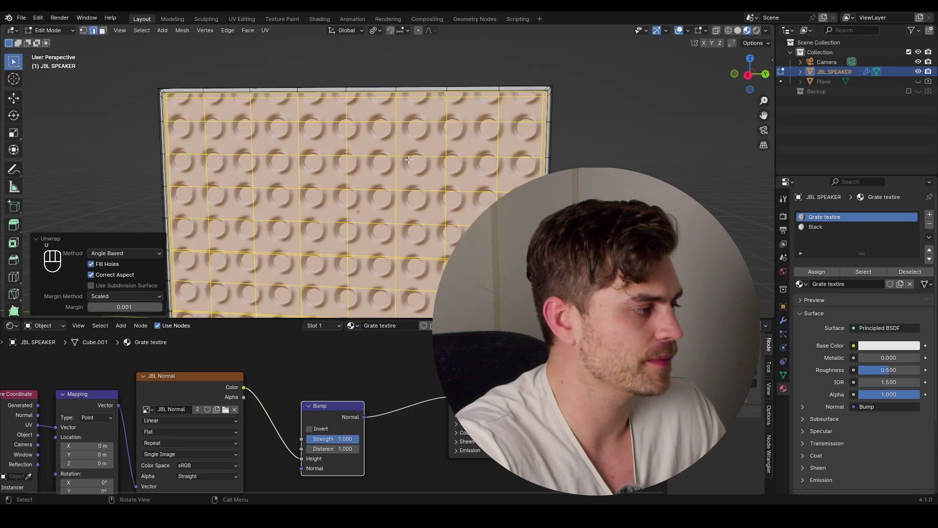
- Scale all the grate faces' UVs up about 10 times in the UV Editor and leave Edit Mode
{"action": "key", "text": "Tab"}
{"action": "scroll", "coordinate": [408, 159], "scroll_direction": "down", "scroll_amount": 2}
{"action": "left_click", "coordinate": [12, 325]}
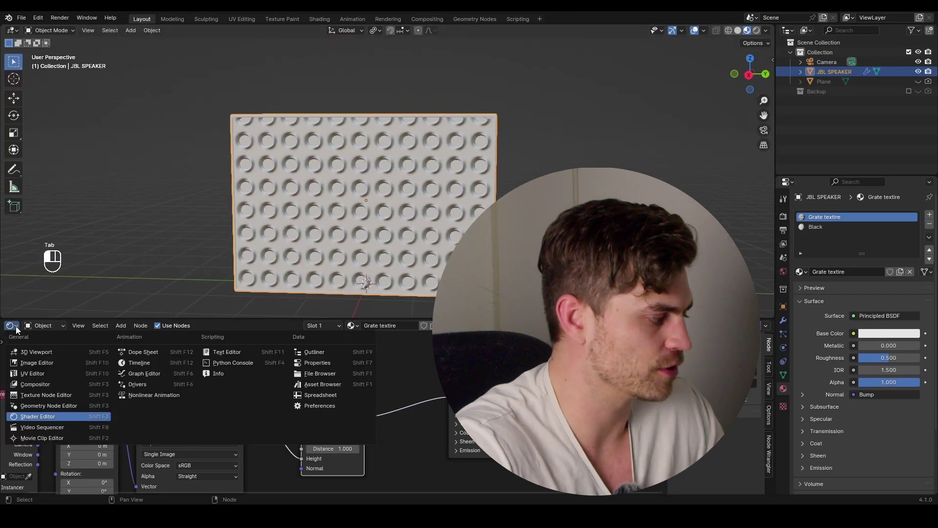
{"action": "left_click", "coordinate": [50, 375]}
{"action": "key", "text": "Tab"}
{"action": "key", "text": "a"}
{"action": "key", "text": "s"}
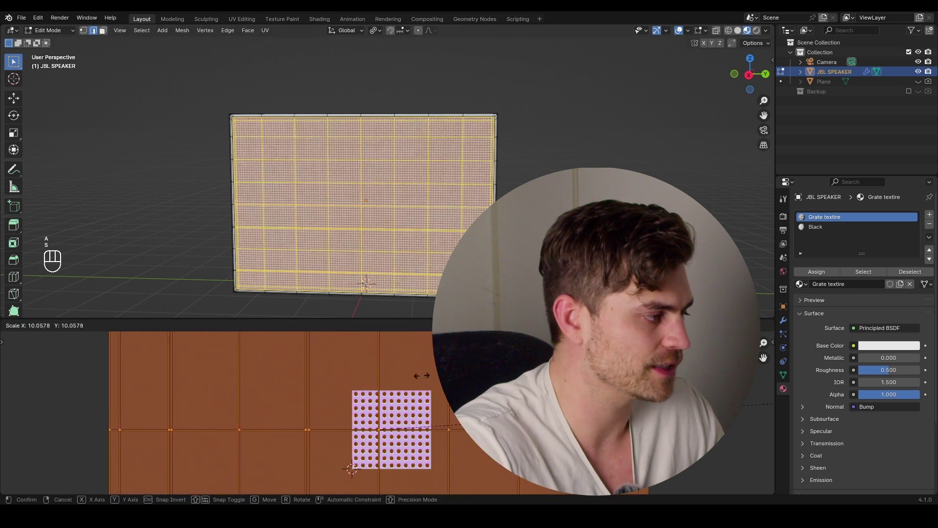
{"action": "left_click", "coordinate": [423, 376]}
{"action": "key", "text": "Tab"}
{"action": "middle_click_drag", "start_coordinate": [414, 234], "coordinate": [371, 236]}
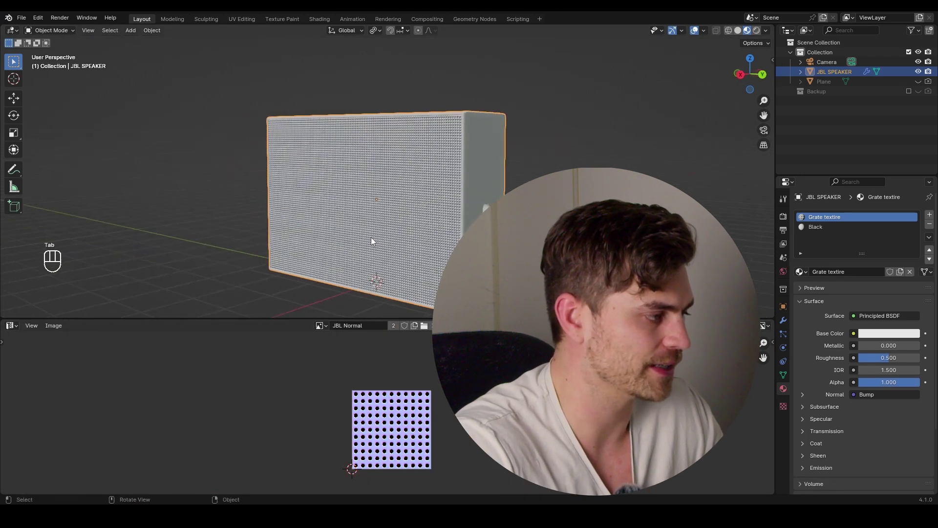
- Return to the Shader Editor and give the Principled BSDF a black base color, metallic 1.000 and roughness 0.409
{"action": "left_click", "coordinate": [12, 326]}
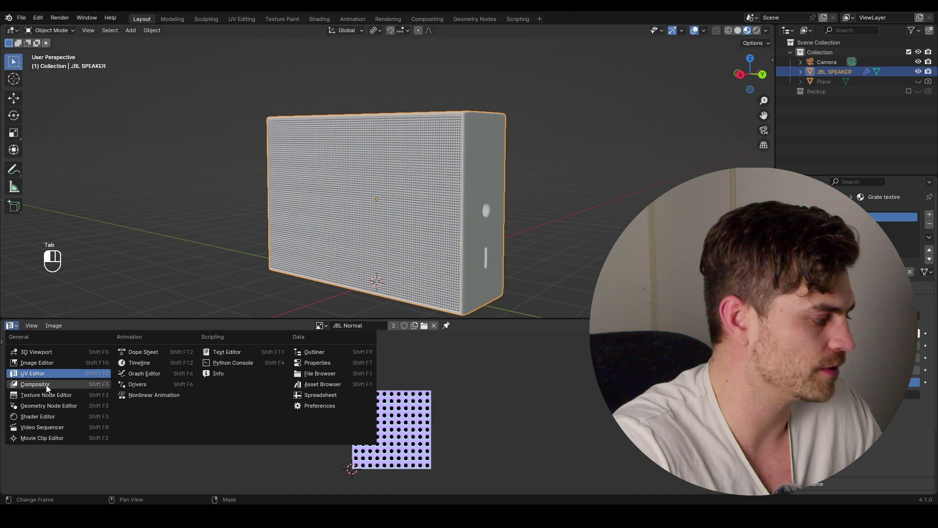
{"action": "left_click", "coordinate": [50, 415]}
{"action": "left_click", "coordinate": [509, 361]}
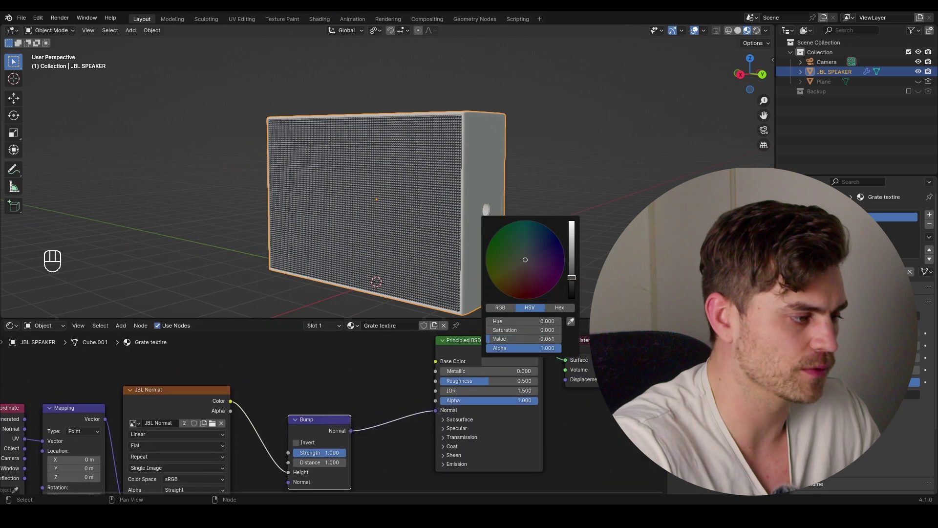
{"action": "left_click_drag", "start_coordinate": [572, 278], "coordinate": [571, 299]}
{"action": "left_click_drag", "start_coordinate": [442, 372], "coordinate": [477, 381]}
{"action": "scroll", "coordinate": [414, 192], "scroll_direction": "up", "scroll_amount": 5}
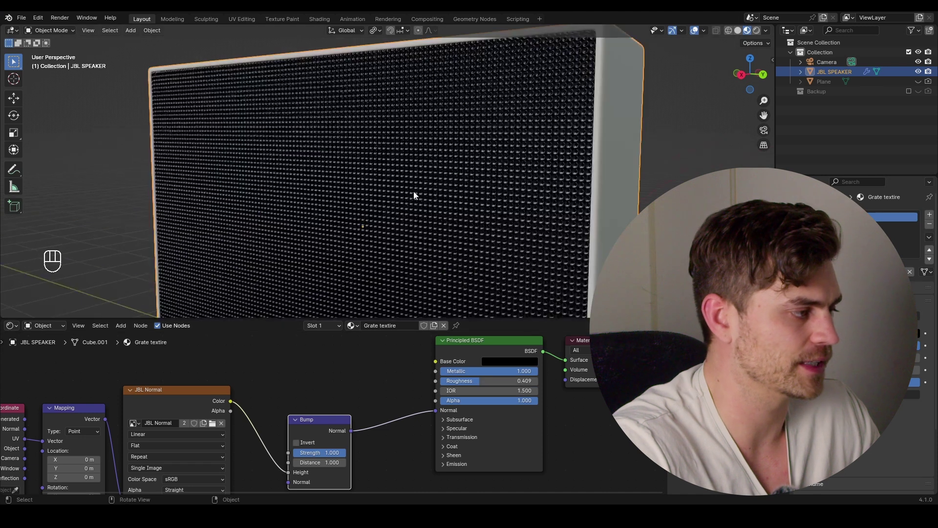
{"action": "scroll", "coordinate": [364, 269], "scroll_direction": "down", "scroll_amount": 5}
{"action": "scroll", "coordinate": [338, 397], "scroll_direction": "down", "scroll_amount": 2}
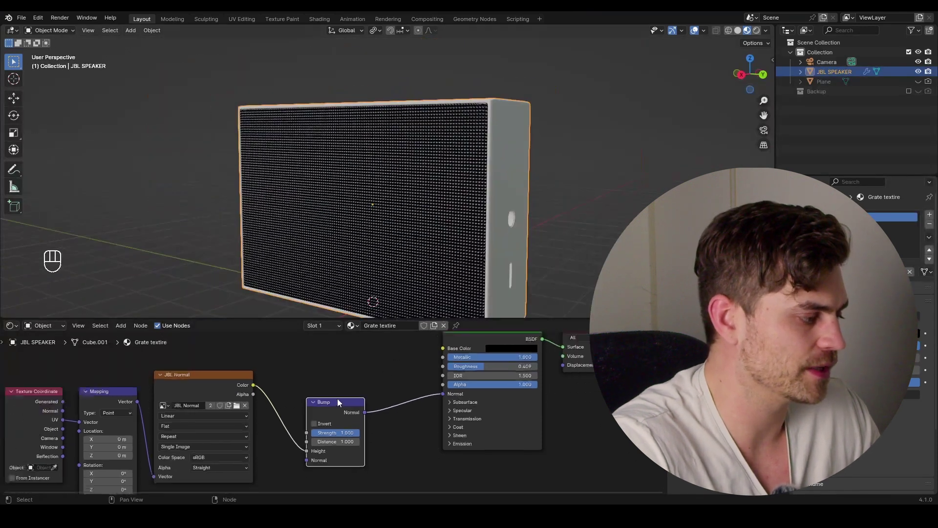
- Move the Texture Coordinate, Mapping, JBL Normal and Bump nodes farther away from the Principled BSDF to make room
{"action": "middle_click_drag", "start_coordinate": [339, 395], "coordinate": [378, 383]}
{"action": "left_click_drag", "start_coordinate": [379, 383], "coordinate": [57, 427]}
{"action": "key", "text": "g"}
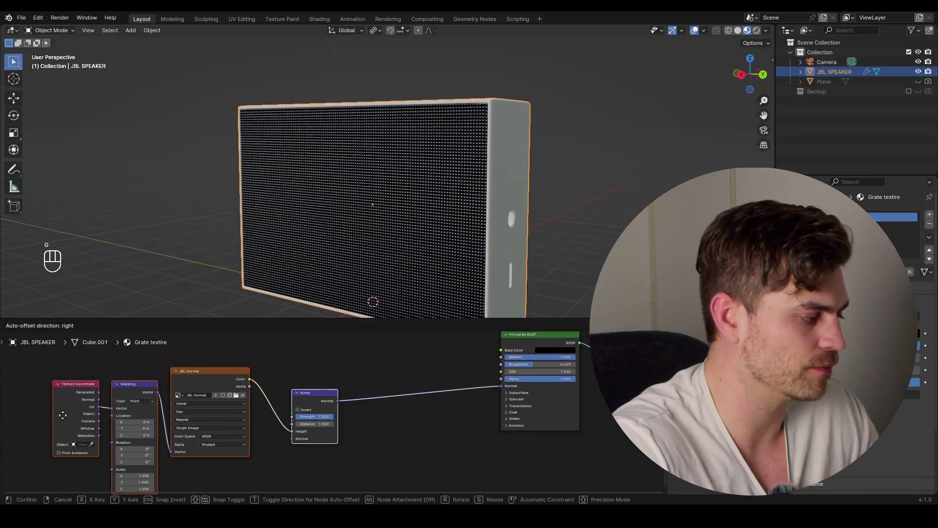
{"action": "left_click", "coordinate": [165, 394]}
{"action": "key", "text": "g"}
{"action": "left_click", "coordinate": [118, 388]}
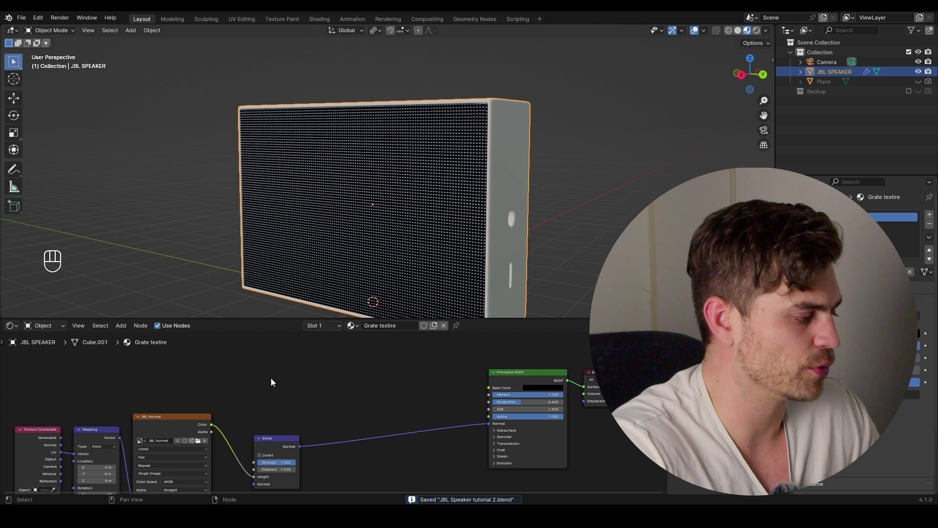
- Add a Color Ramp node fed by the JBL Normal image's color and preview its output on the speaker grate
{"action": "key", "text": "ctrl+q"}
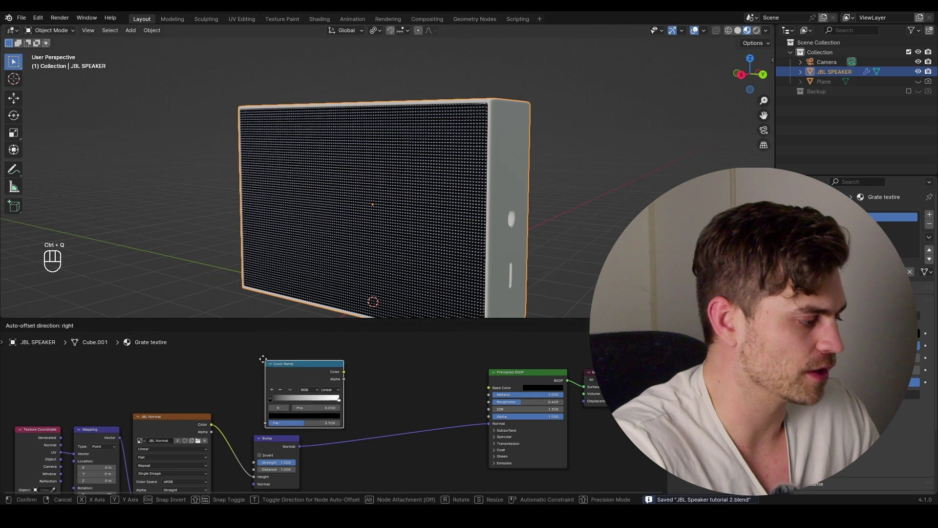
{"action": "left_click", "coordinate": [258, 356]}
{"action": "left_click_drag", "start_coordinate": [260, 422], "coordinate": [260, 419]}
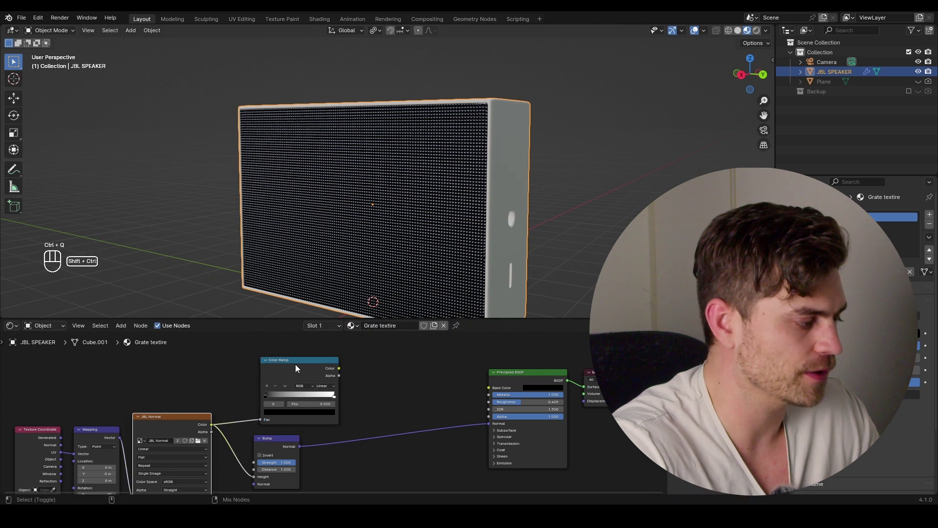
{"action": "left_click_drag", "start_coordinate": [338, 368], "coordinate": [488, 387]}
{"action": "scroll", "coordinate": [406, 187], "scroll_direction": "up", "scroll_amount": 5}
{"action": "scroll", "coordinate": [405, 190], "scroll_direction": "up", "scroll_amount": 5}
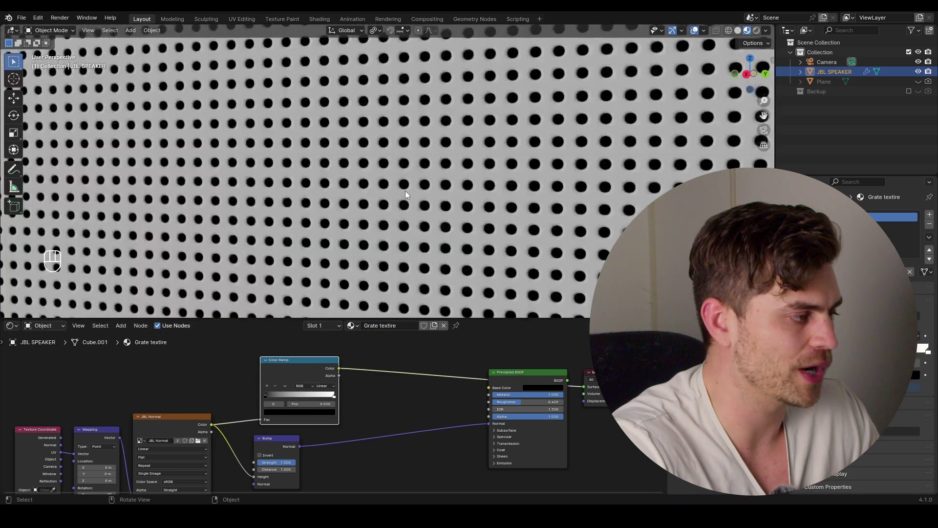
{"action": "scroll", "coordinate": [332, 405], "scroll_direction": "up", "scroll_amount": 2}
- Set the Color Ramp's white stop to position 0.095 and connect the ramp's color to the Principled BSDF's Alpha
{"action": "left_click_drag", "start_coordinate": [233, 385], "coordinate": [242, 386]}
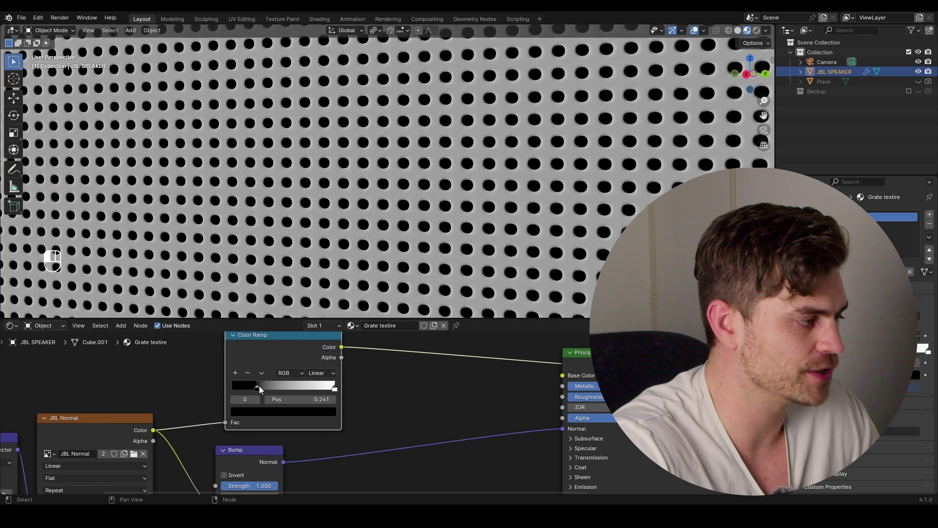
{"action": "left_click_drag", "start_coordinate": [335, 386], "coordinate": [233, 388]}
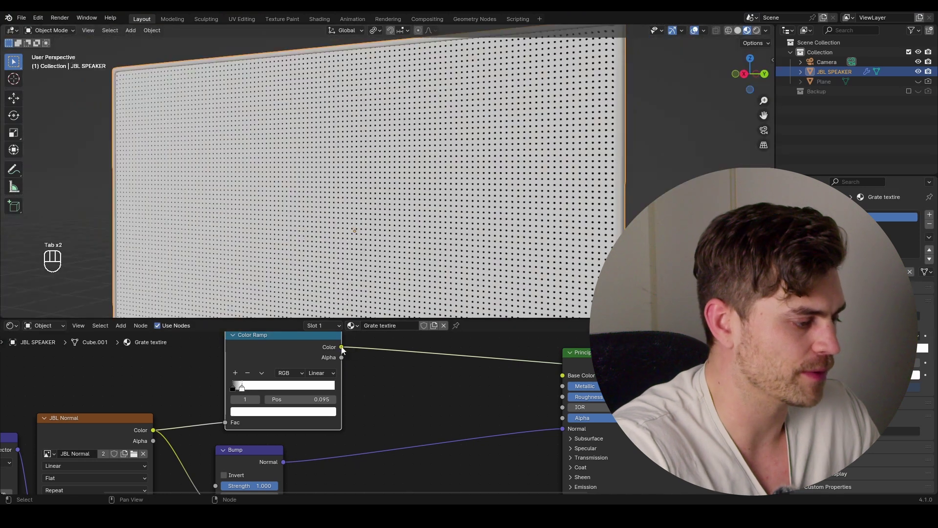
{"action": "left_click_drag", "start_coordinate": [342, 347], "coordinate": [562, 366]}
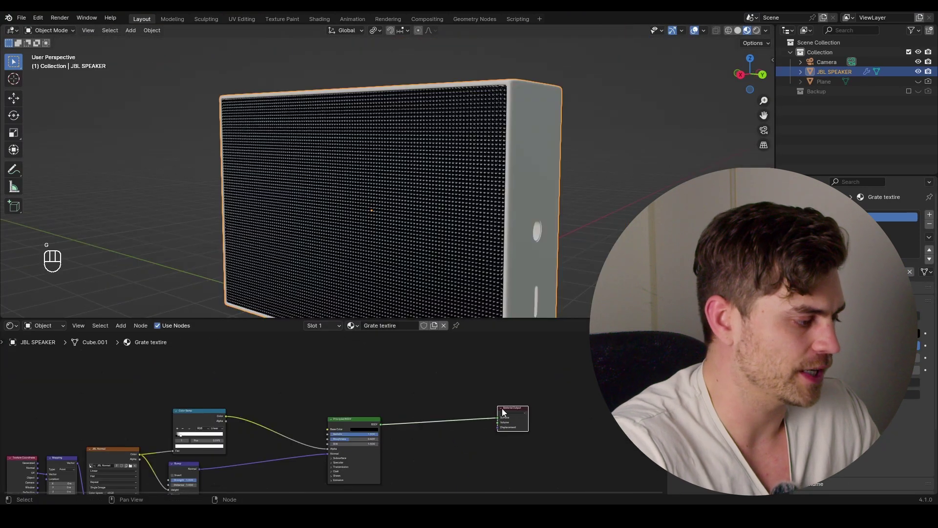
- Duplicate the Principled BSDF with a white base color and combine both shaders through a Mix Shader
{"action": "left_click", "coordinate": [363, 418]}
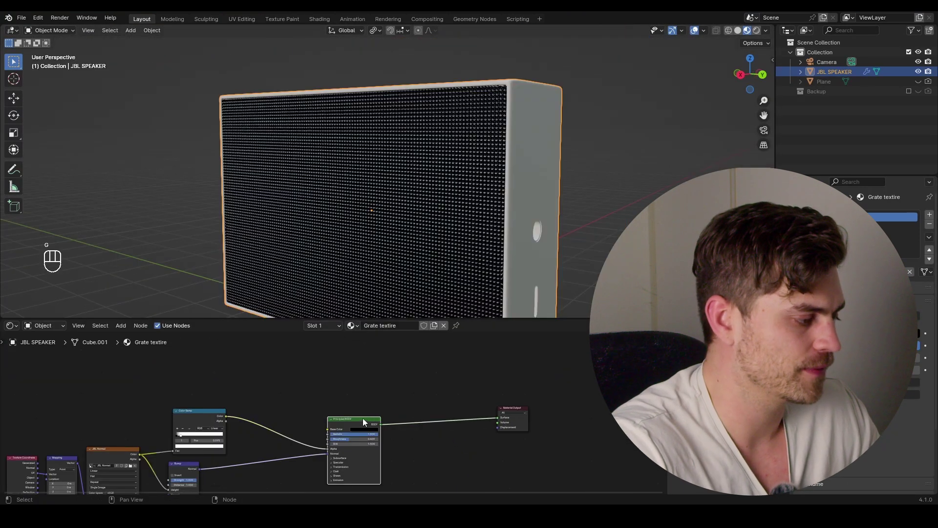
{"action": "key", "text": "shift+d"}
{"action": "left_click", "coordinate": [397, 359]}
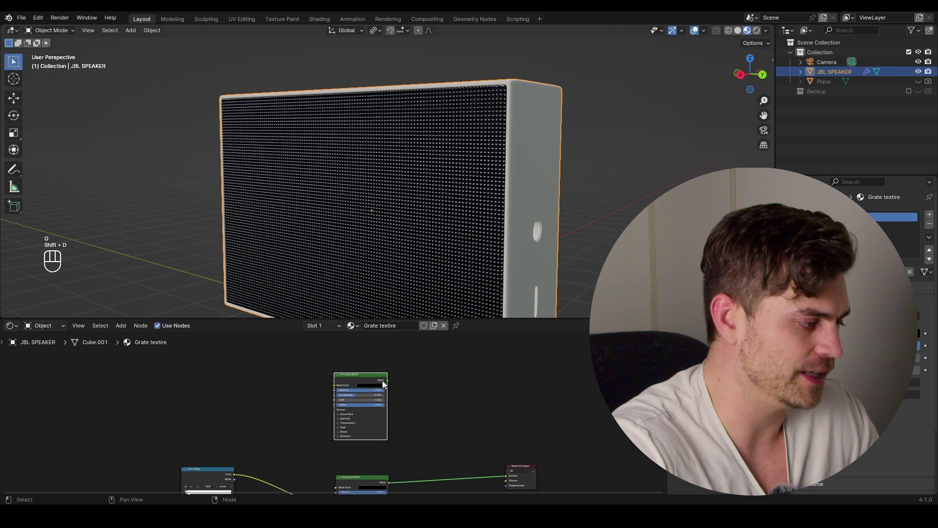
{"action": "left_click", "coordinate": [371, 385]}
{"action": "left_click_drag", "start_coordinate": [444, 360], "coordinate": [386, 438]}
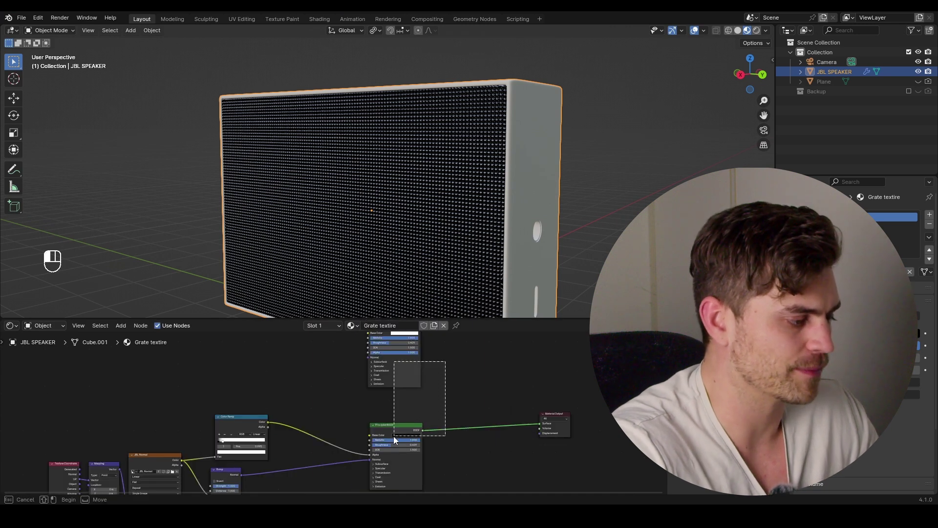
{"action": "key", "text": "ctrl+KP_0"}
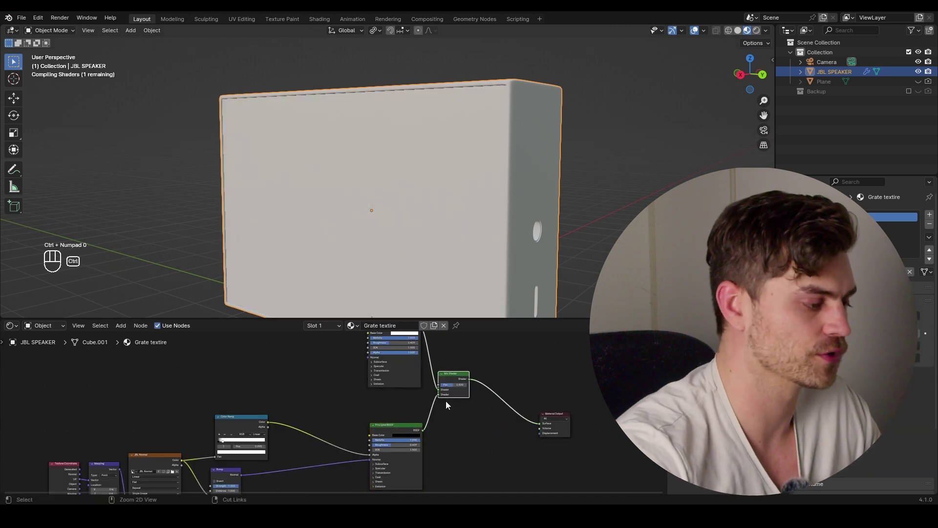
- Add another Image Texture node above the Color Ramp and load the JBL logo image from the Downloads folder
{"action": "middle_click_drag", "start_coordinate": [231, 349], "coordinate": [249, 404]}
{"action": "key", "text": "shift+a"}
{"action": "type", "text": "im"}
{"action": "key", "text": "Return"}
{"action": "left_click", "coordinate": [218, 383]}
{"action": "scroll", "coordinate": [219, 382], "scroll_direction": "up", "scroll_amount": 4}
{"action": "left_click", "coordinate": [227, 402]}
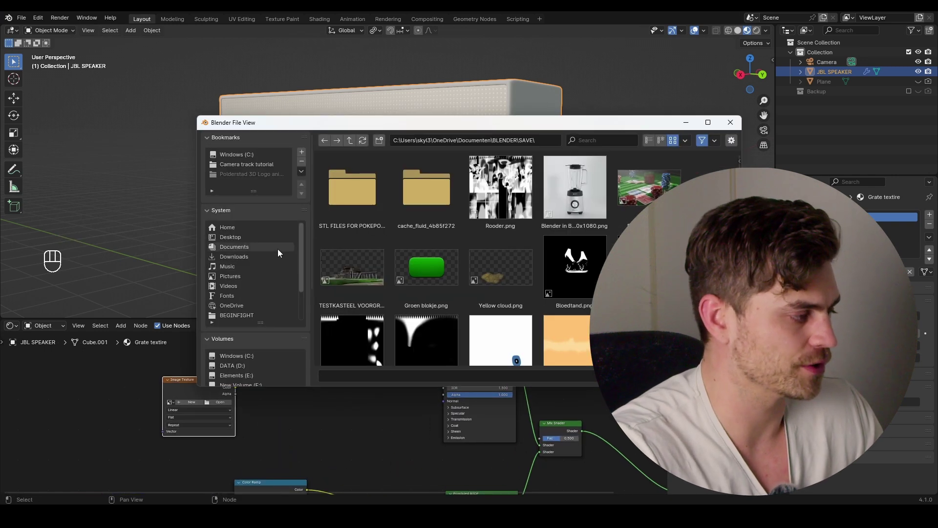
{"action": "left_click", "coordinate": [257, 255]}
{"action": "left_click", "coordinate": [604, 141]}
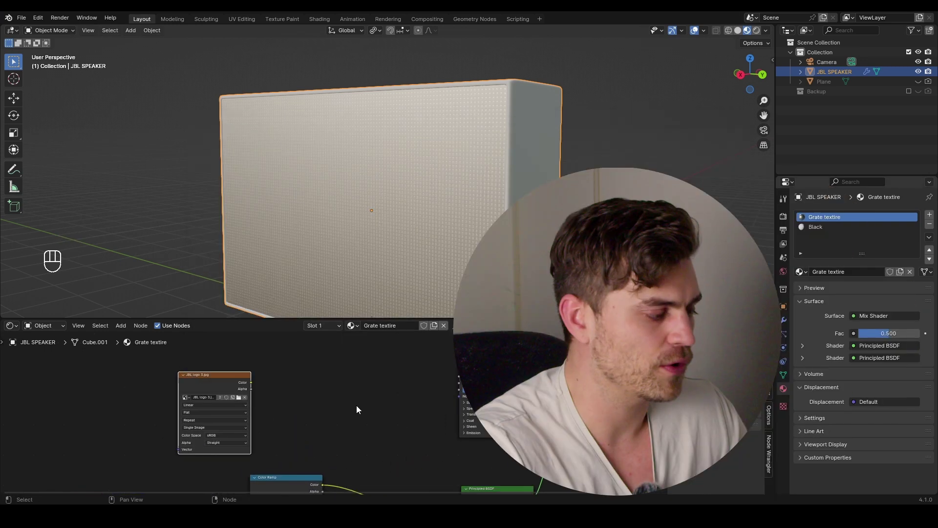
{"action": "scroll", "coordinate": [327, 394], "scroll_direction": "down", "scroll_amount": 3}
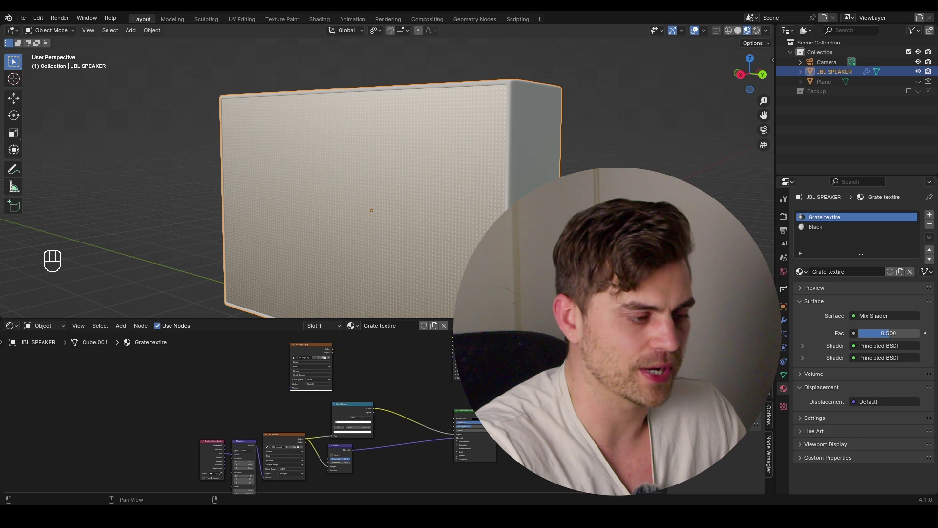
- Rename the speaker mesh's existing UV map to Originalk
{"action": "left_click", "coordinate": [784, 375]}
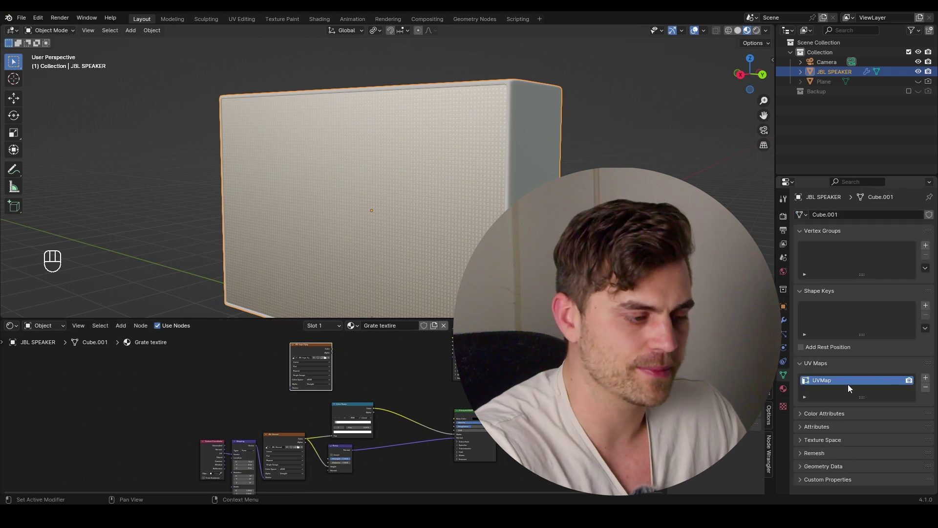
{"action": "double_click", "coordinate": [835, 381]}
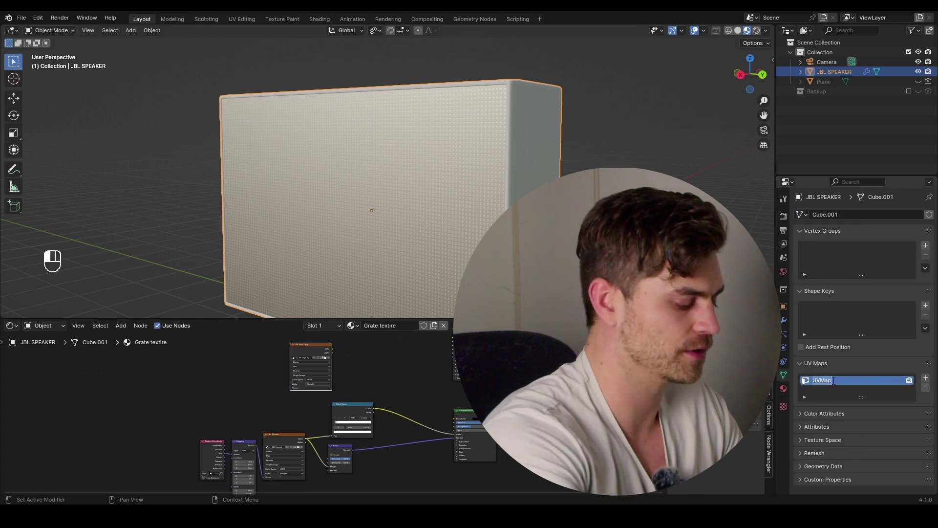
{"action": "type", "text": "Originalk"}
{"action": "key", "text": "Return"}
- Add a second UV map named JBL to the speaker mesh and make it active for rendering
{"action": "left_click", "coordinate": [925, 377]}
{"action": "double_click", "coordinate": [837, 390]}
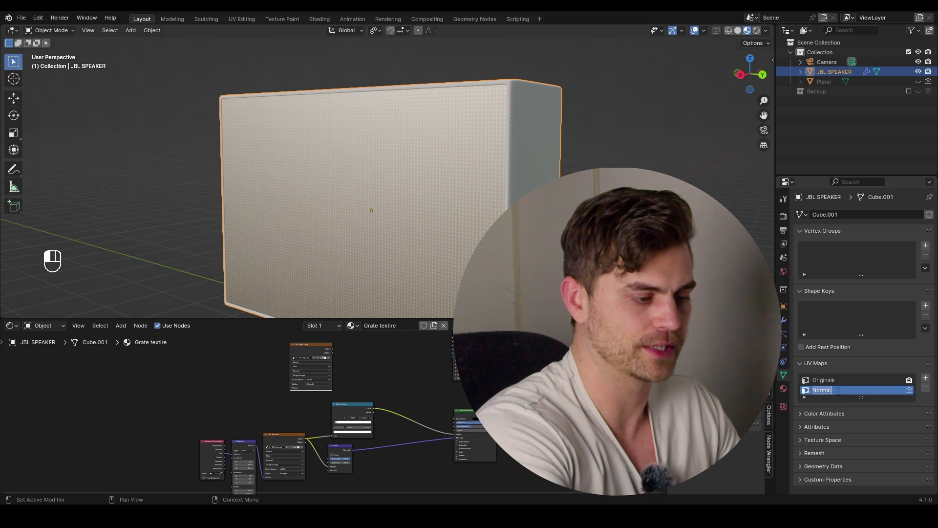
{"action": "type", "text": "JBL"}
{"action": "key", "text": "Return"}
{"action": "left_click", "coordinate": [908, 389]}
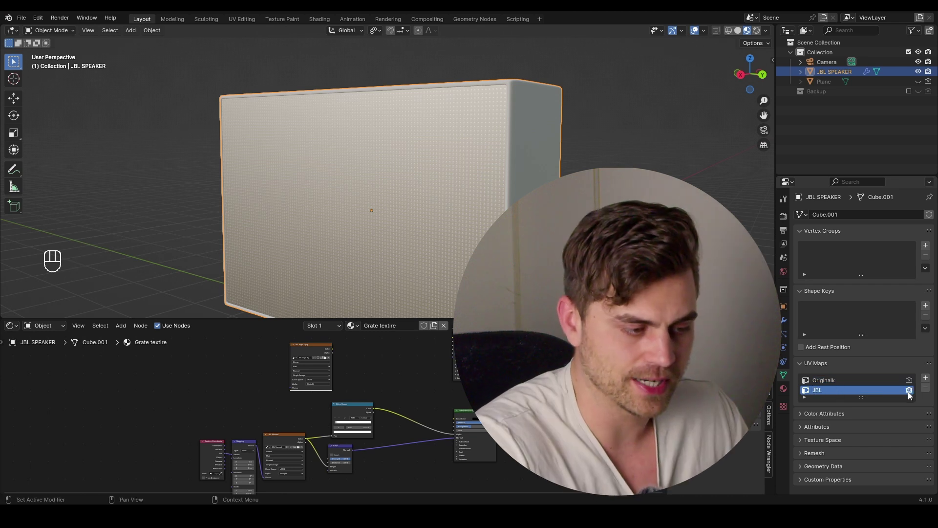
- Replace the Texture Coordinate node with a UV Map node linked to the Mapping node of the JBL Normal texture
{"action": "scroll", "coordinate": [333, 400], "scroll_direction": "up", "scroll_amount": 4}
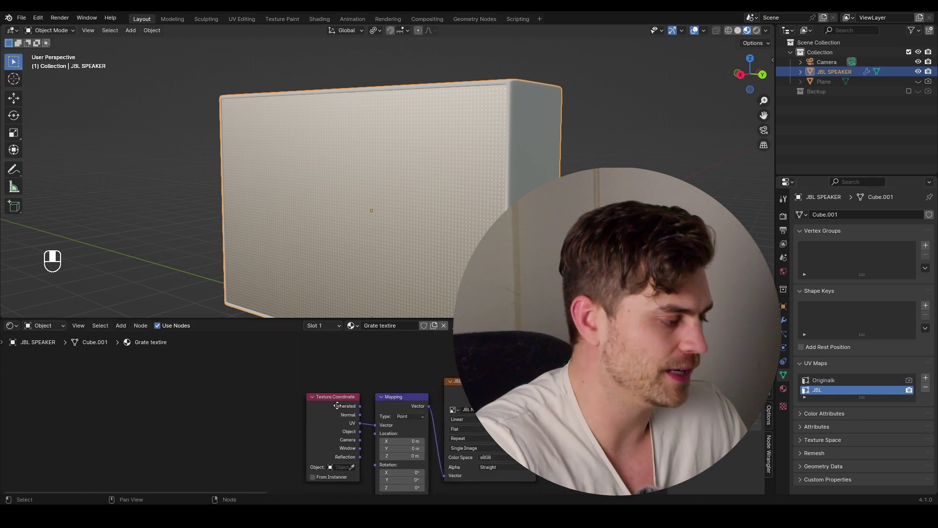
{"action": "key", "text": "x"}
{"action": "key", "text": "shift+a"}
{"action": "type", "text": "uv"}
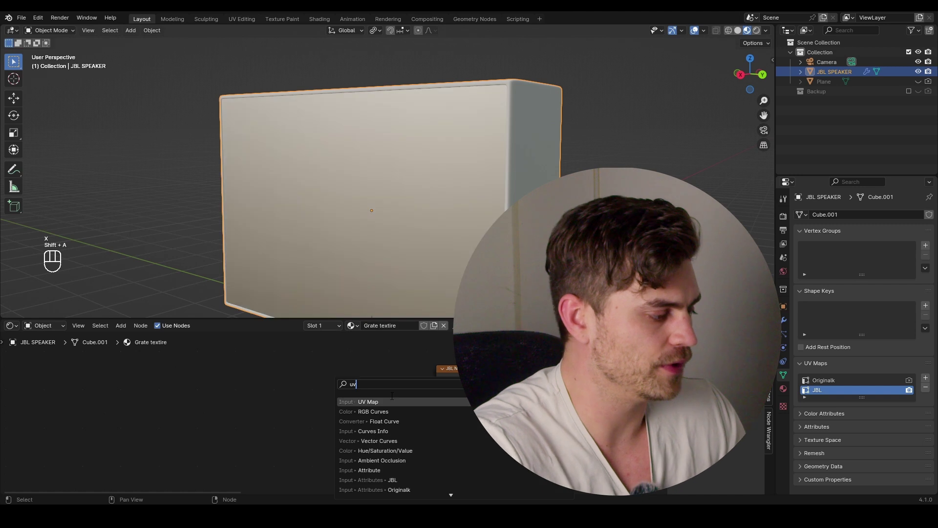
{"action": "key", "text": "Return"}
{"action": "left_click", "coordinate": [260, 407]}
{"action": "left_click_drag", "start_coordinate": [365, 416], "coordinate": [369, 414]}
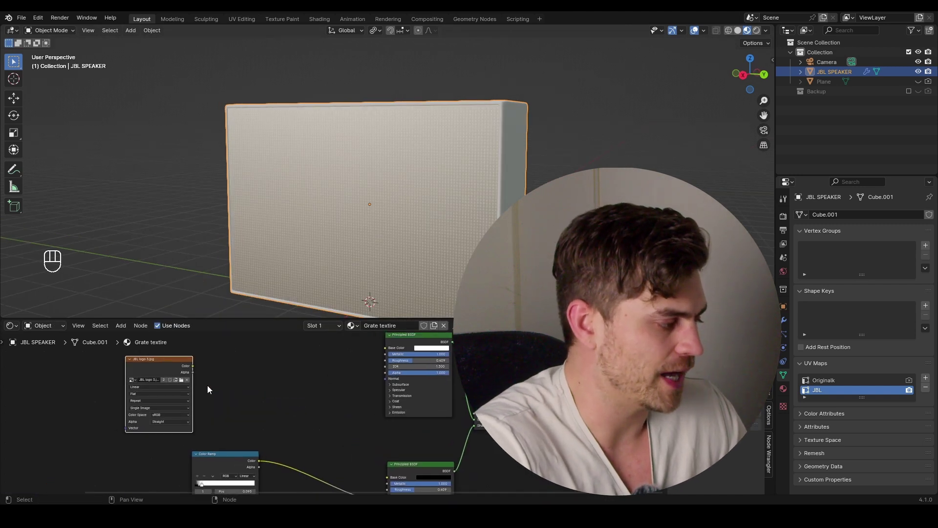
- Link the JBL logo image's Color output to the Mix Shader's factor so the logo mixes the two Principled shaders
{"action": "left_click_drag", "start_coordinate": [320, 401], "coordinate": [386, 399]}
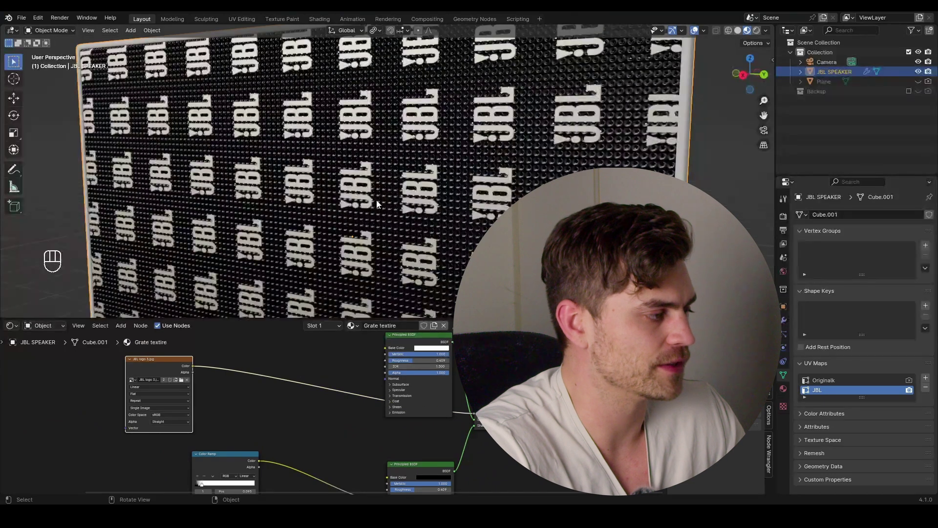
{"action": "scroll", "coordinate": [392, 206], "scroll_direction": "up", "scroll_amount": 3}
{"action": "scroll", "coordinate": [392, 207], "scroll_direction": "down", "scroll_amount": 5}
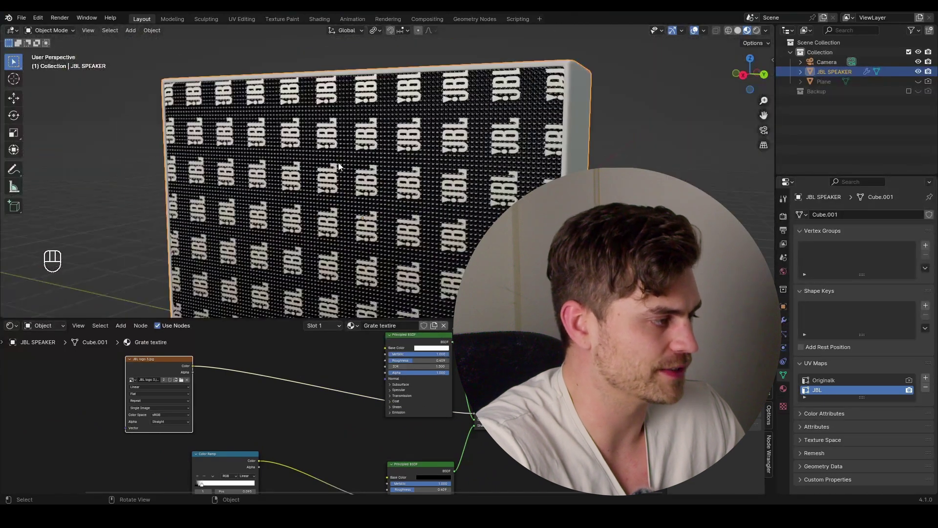
{"action": "scroll", "coordinate": [354, 186], "scroll_direction": "down", "scroll_amount": 1}
- Add a Mapping node to the JBL logo image and feed its vector from a UV Map node set to JBL
{"action": "middle_click_drag", "start_coordinate": [100, 381], "coordinate": [260, 374]}
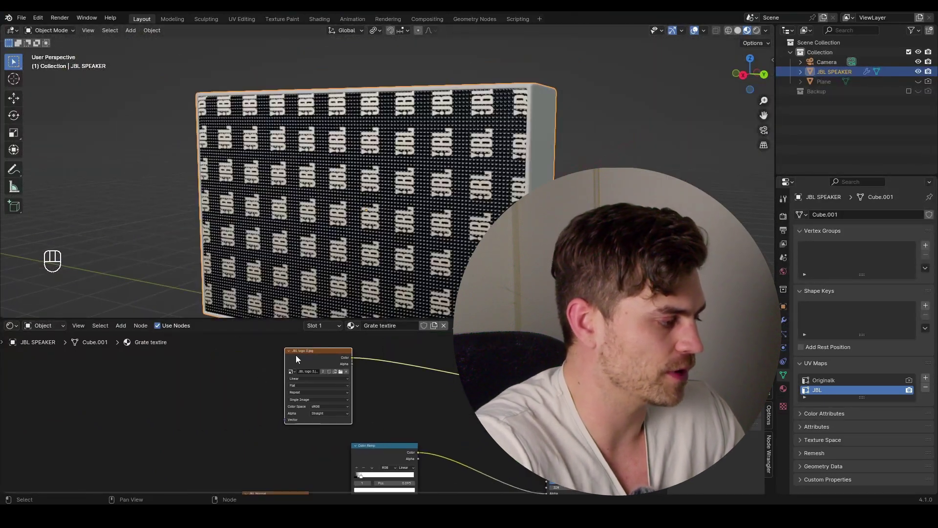
{"action": "key", "text": "ctrl+t"}
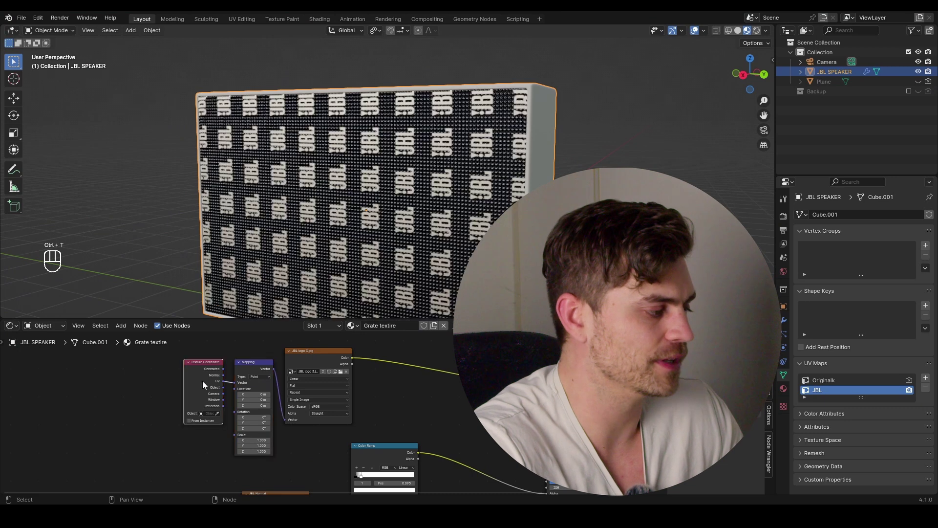
{"action": "key", "text": "x"}
{"action": "key", "text": "shift+a"}
{"action": "type", "text": "uv"}
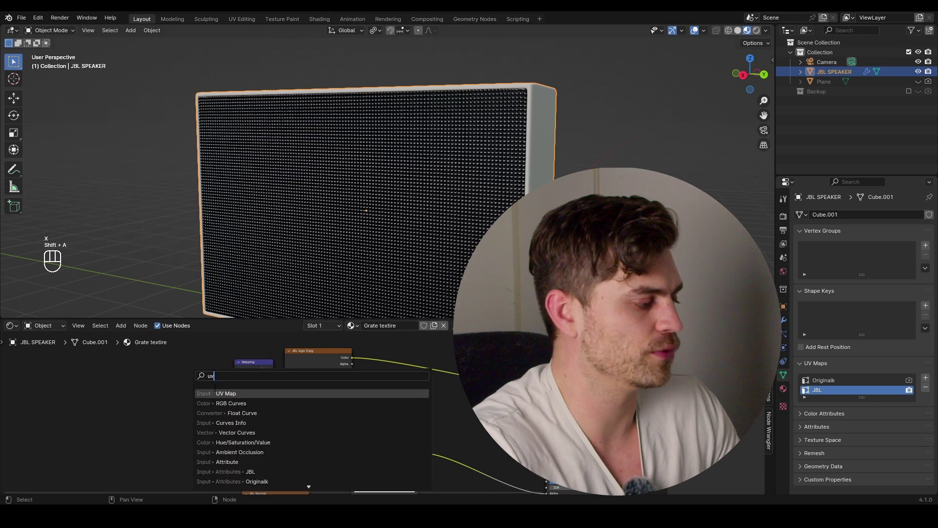
{"action": "key", "text": "Return"}
{"action": "left_click", "coordinate": [144, 403]}
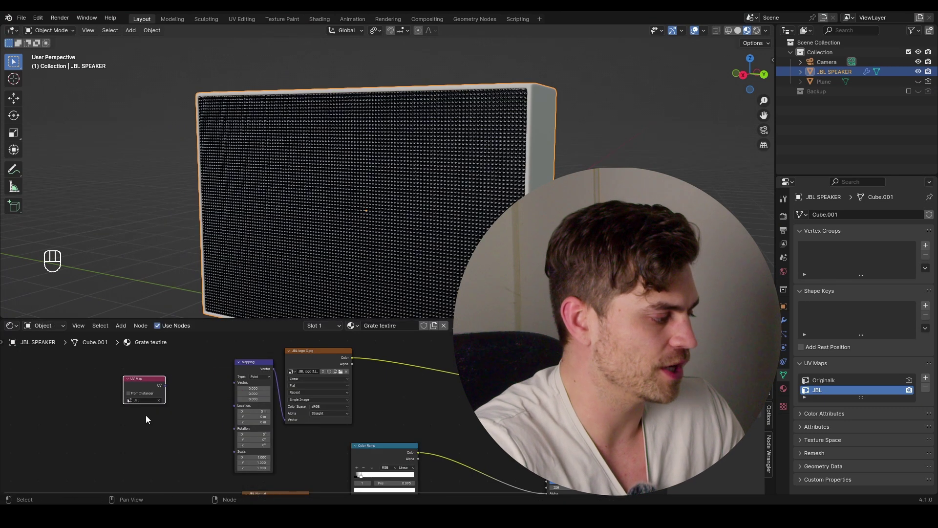
{"action": "left_click_drag", "start_coordinate": [239, 390], "coordinate": [237, 384]}
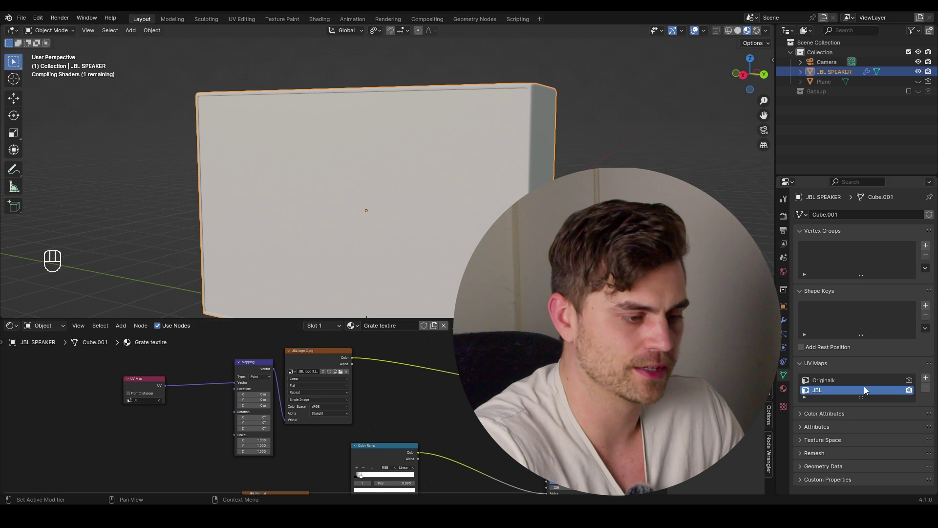
- Enter mesh editing and unwrap the selected front grate faces into the JBL UV map
{"action": "key", "text": "Tab"}
{"action": "middle_click_drag", "start_coordinate": [355, 229], "coordinate": [376, 235]}
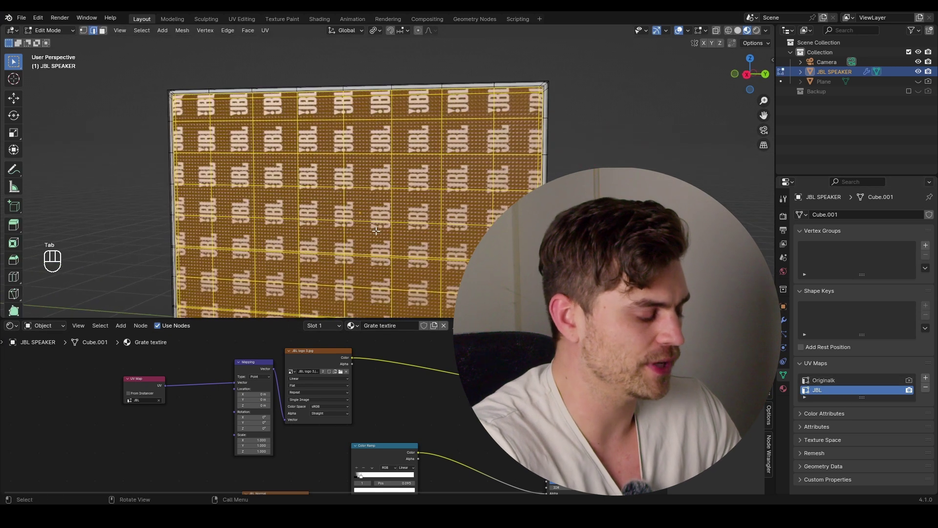
{"action": "key", "text": "u"}
{"action": "left_click", "coordinate": [374, 231]}
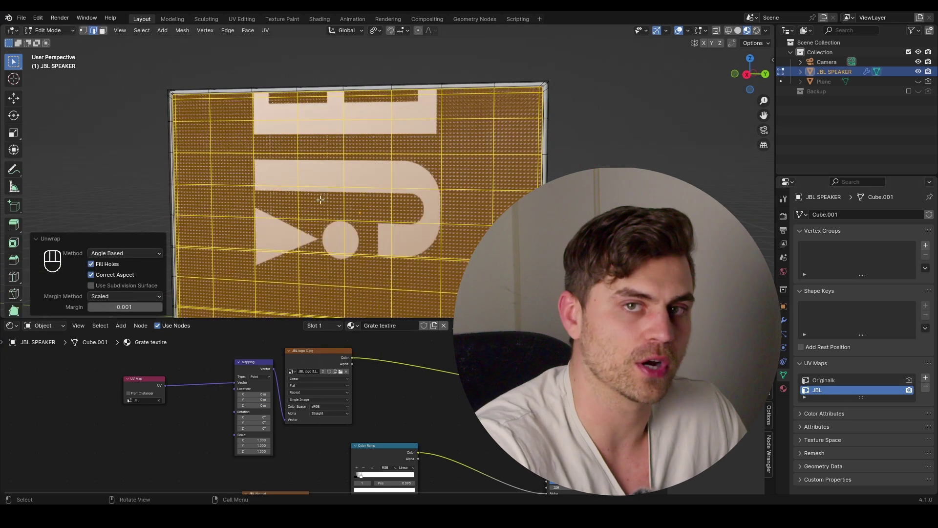
{"action": "scroll", "coordinate": [295, 182], "scroll_direction": "up", "scroll_amount": 5}
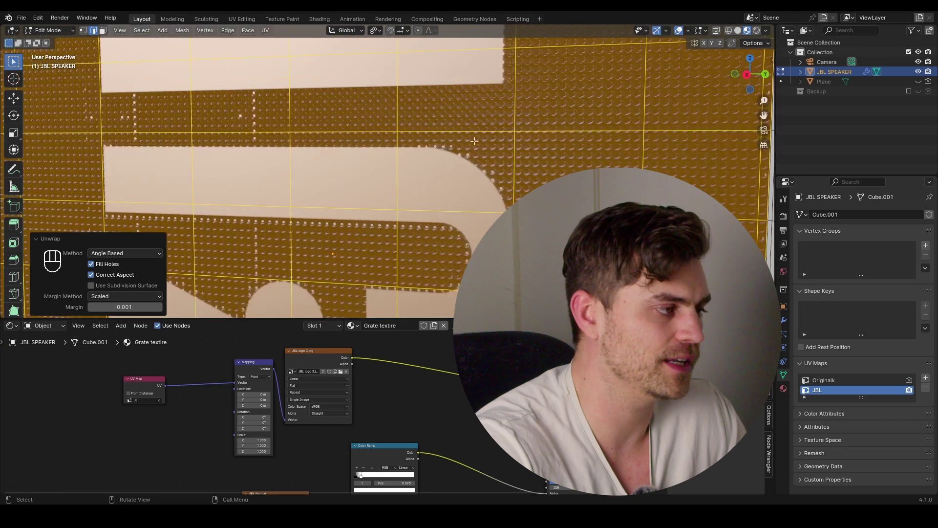
{"action": "scroll", "coordinate": [532, 128], "scroll_direction": "down", "scroll_amount": 5}
{"action": "scroll", "coordinate": [514, 484], "scroll_direction": "down", "scroll_amount": 3}
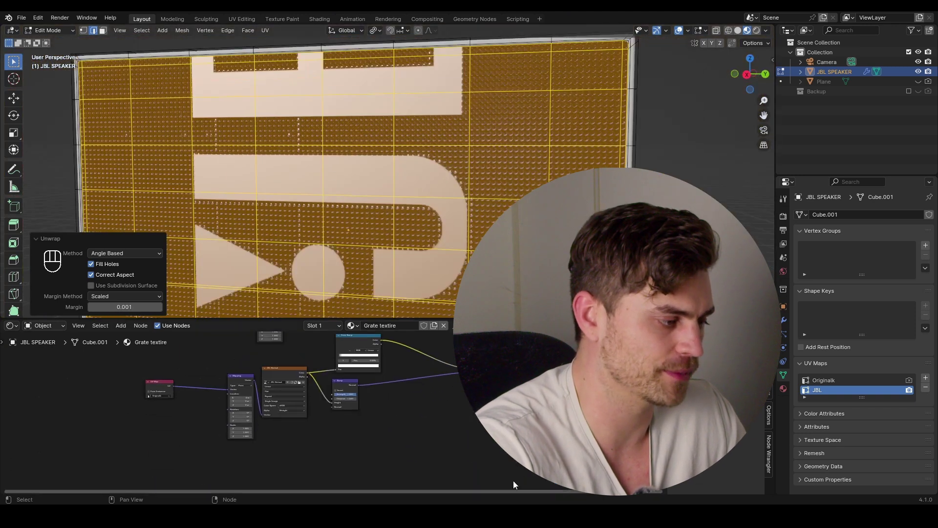
- In the UV Editor, rotate all the front grate UVs by 90° and further until the logo is upright, and enlarge them
{"action": "left_click", "coordinate": [11, 326]}
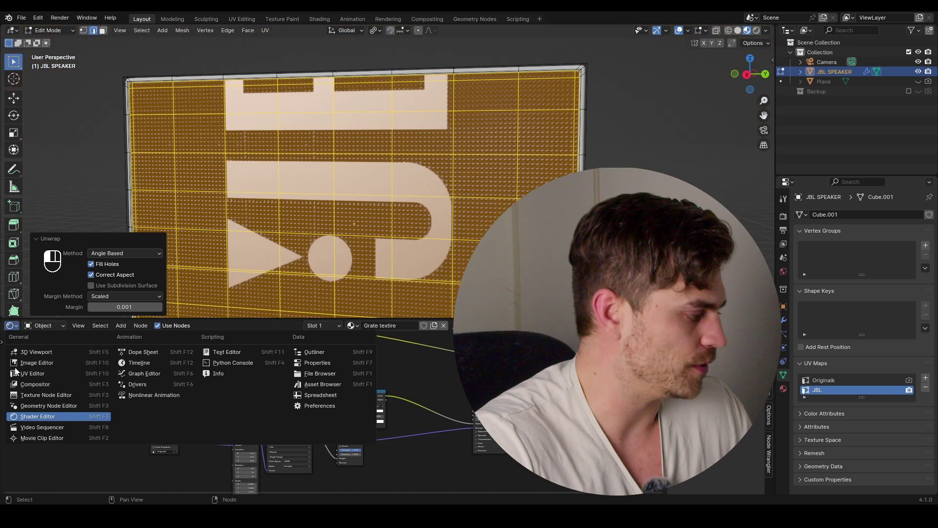
{"action": "left_click", "coordinate": [44, 374]}
{"action": "key", "text": "a"}
{"action": "scroll", "coordinate": [458, 411], "scroll_direction": "down", "scroll_amount": 2}
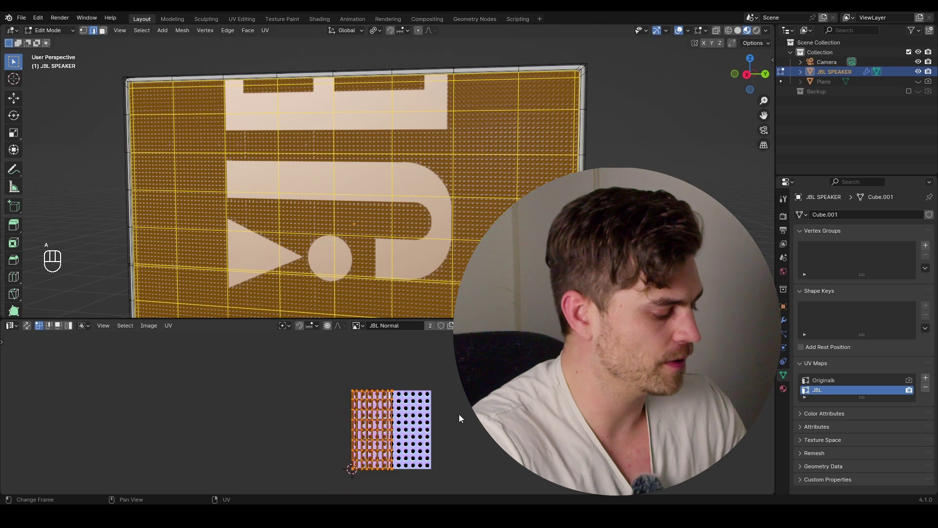
{"action": "type", "text": "r90"}
{"action": "key", "text": "Return"}
{"action": "key", "text": "r"}
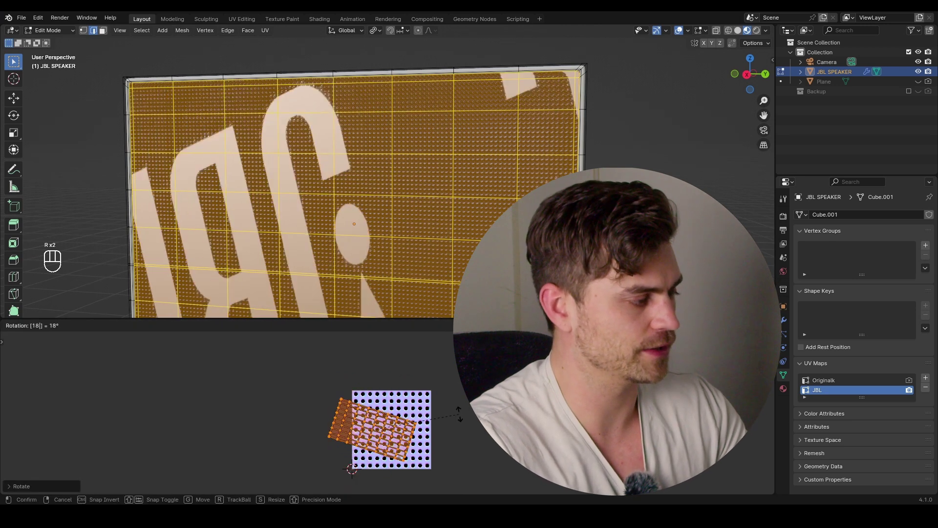
{"action": "key", "text": "s"}
{"action": "left_click", "coordinate": [467, 440]}
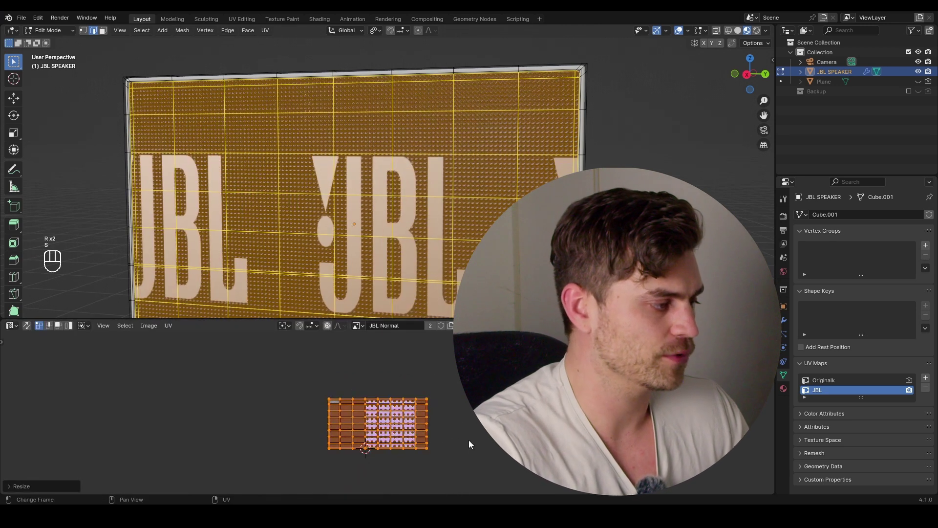
- Narrow the front grate UVs by scaling them along X to widen the logo
{"action": "scroll", "coordinate": [418, 285], "scroll_direction": "down", "scroll_amount": 3}
{"action": "scroll", "coordinate": [418, 285], "scroll_direction": "up", "scroll_amount": 1}
{"action": "key", "text": "s"}
{"action": "key", "text": "x"}
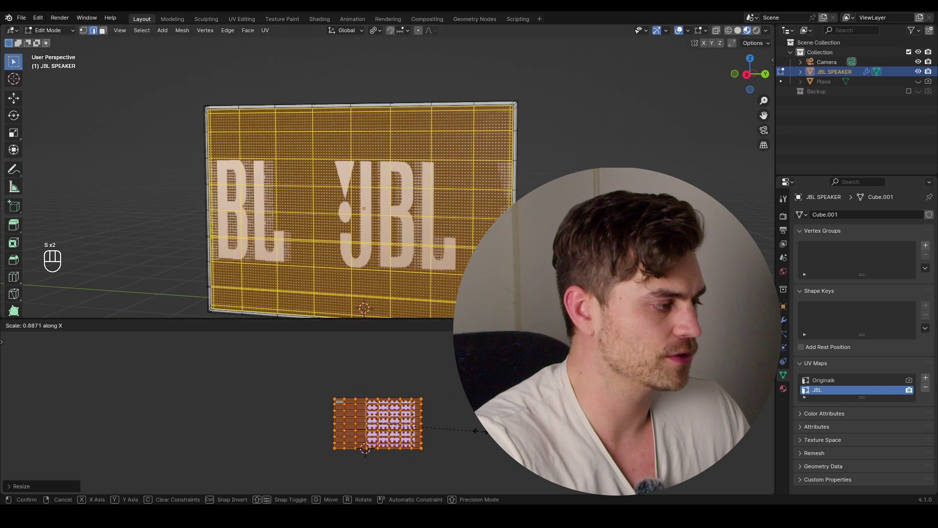
{"action": "left_click", "coordinate": [442, 431]}
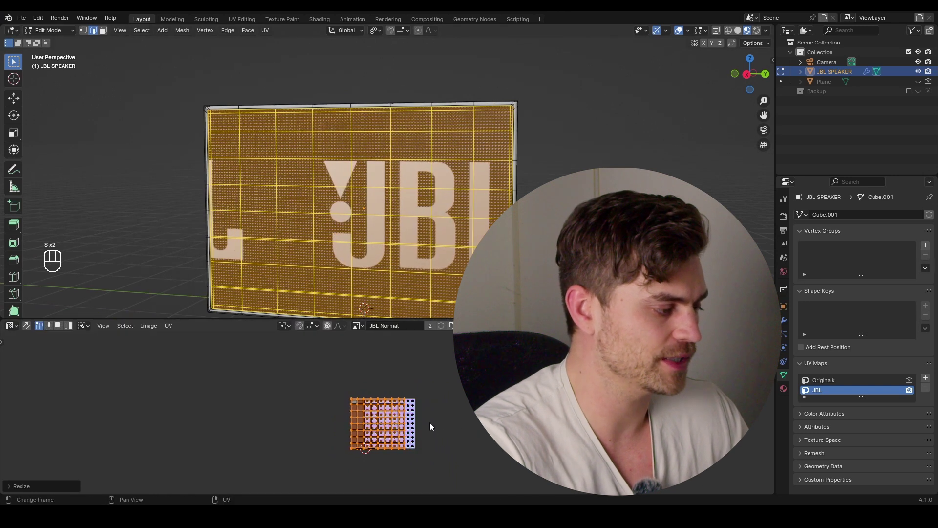
- Remap the front grate faces from the right orthographic view using Project from View (Bounds), and return to Object Mode
{"action": "key", "text": "u"}
{"action": "key", "text": "KP_3"}
{"action": "key", "text": "u"}
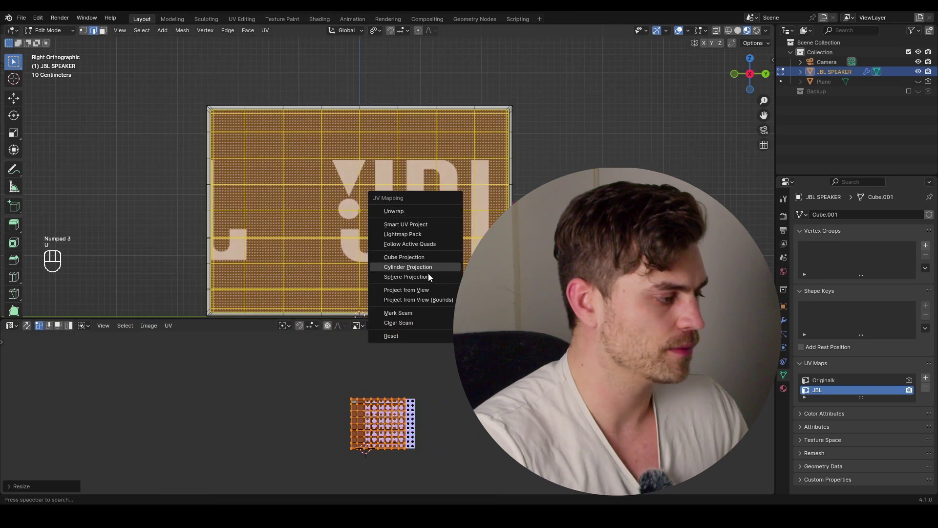
{"action": "left_click", "coordinate": [427, 299]}
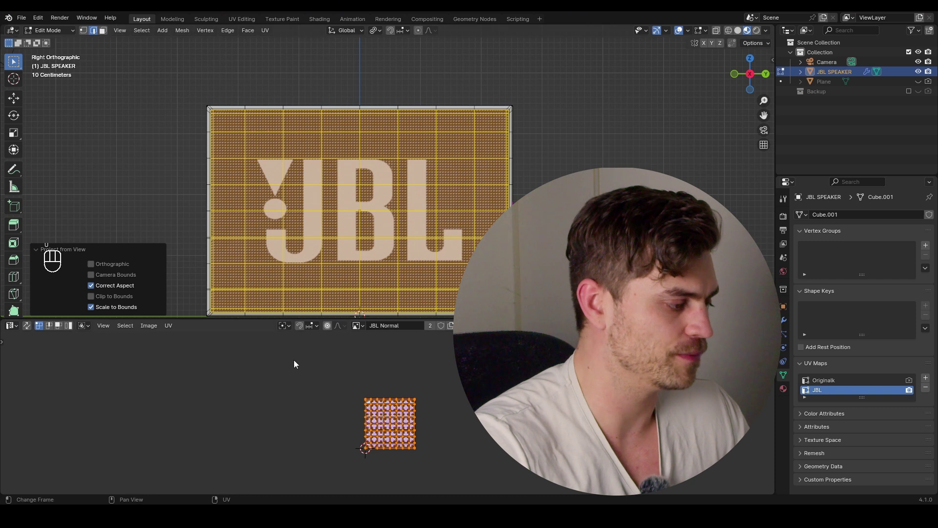
{"action": "scroll", "coordinate": [342, 361], "scroll_direction": "up", "scroll_amount": 5}
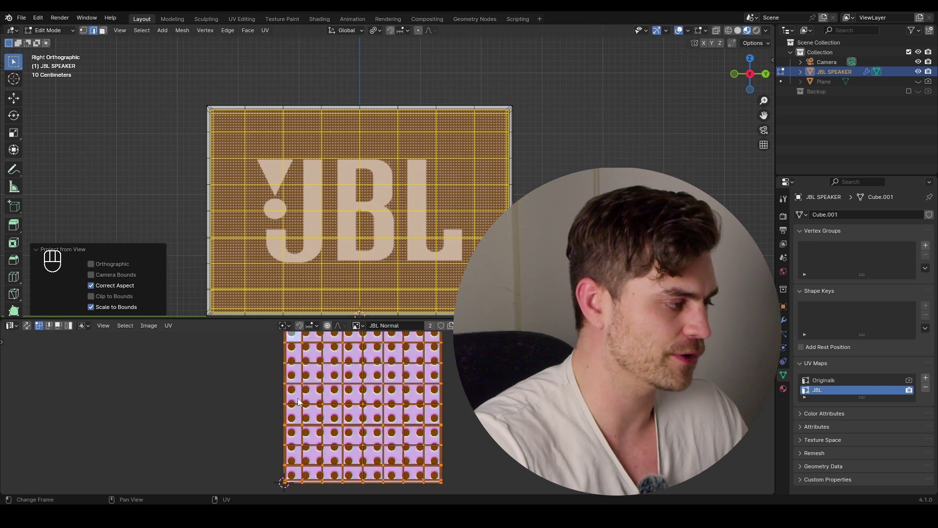
{"action": "key", "text": "Tab"}
- In the Shader Editor, link the Color Ramp to the upper Principled BSDF's Alpha and the Bump output to its Normal
{"action": "left_click", "coordinate": [9, 325]}
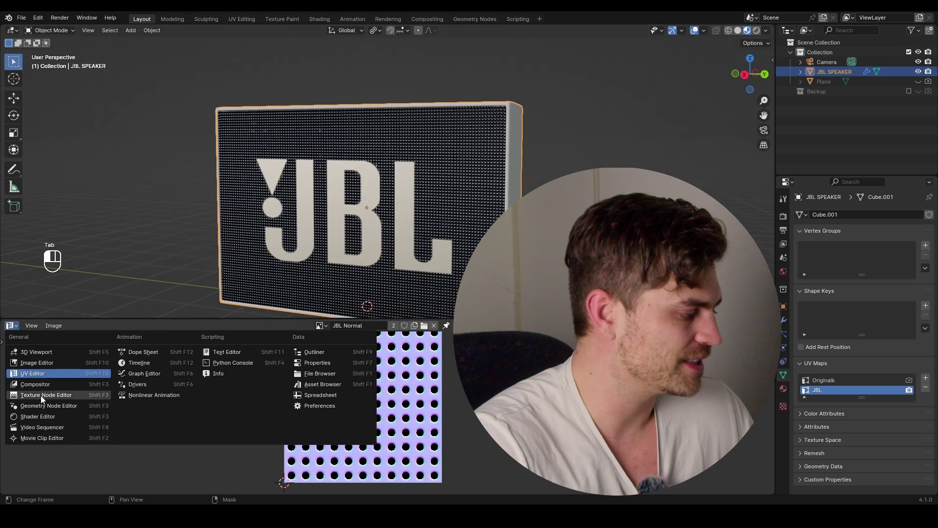
{"action": "left_click", "coordinate": [38, 416]}
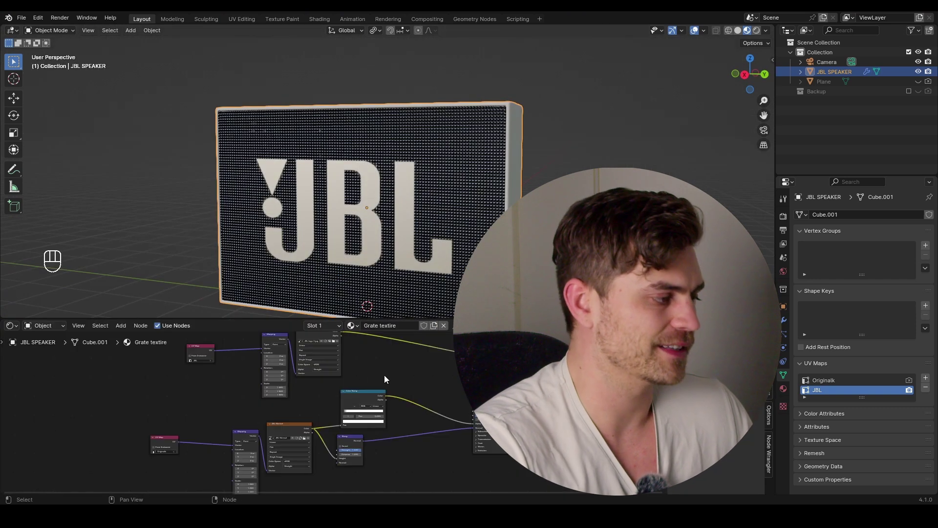
{"action": "scroll", "coordinate": [404, 389], "scroll_direction": "up", "scroll_amount": 3}
{"action": "scroll", "coordinate": [405, 389], "scroll_direction": "up", "scroll_amount": 4}
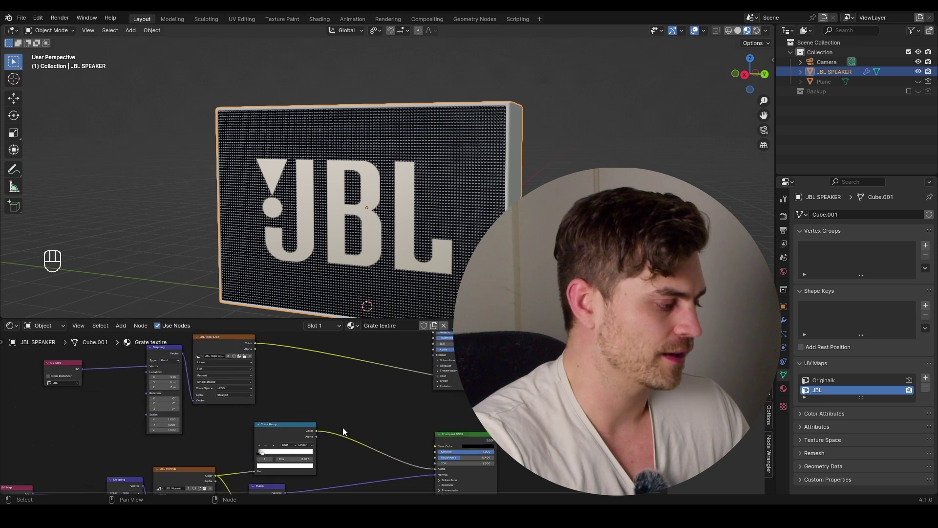
{"action": "left_click_drag", "start_coordinate": [337, 393], "coordinate": [453, 356]}
{"action": "middle_click_drag", "start_coordinate": [452, 355], "coordinate": [434, 341]}
{"action": "scroll", "coordinate": [434, 342], "scroll_direction": "down", "scroll_amount": 1}
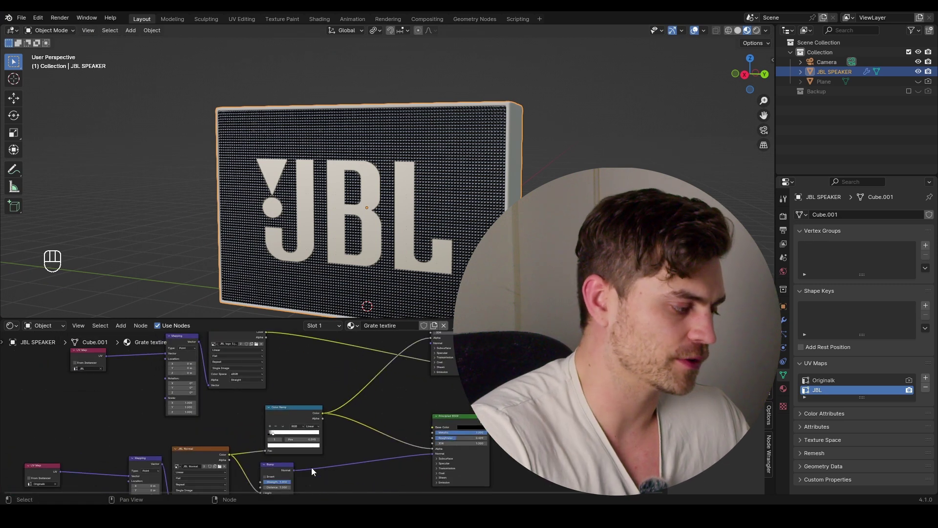
{"action": "left_click_drag", "start_coordinate": [294, 470], "coordinate": [430, 351]}
{"action": "scroll", "coordinate": [381, 212], "scroll_direction": "up", "scroll_amount": 2}
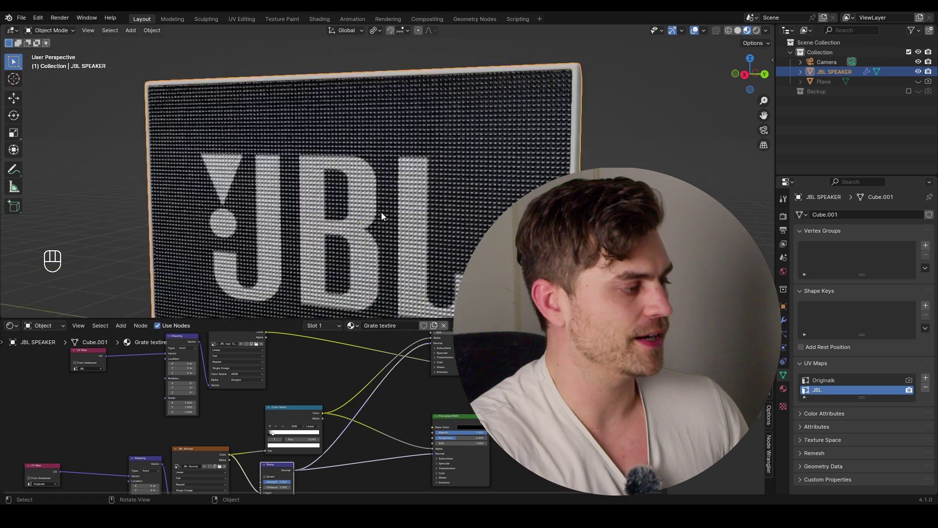
- Insert a Color Ramp after the JBL logo image and move its white stop to position 0.268
{"action": "middle_click_drag", "start_coordinate": [381, 212], "coordinate": [360, 217]}
{"action": "scroll", "coordinate": [377, 144], "scroll_direction": "down", "scroll_amount": 4}
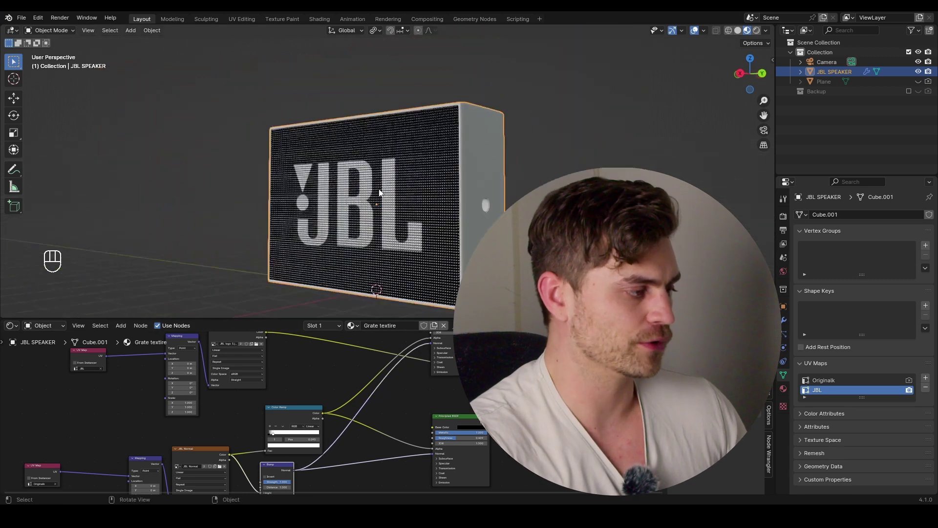
{"action": "scroll", "coordinate": [382, 222], "scroll_direction": "up", "scroll_amount": 4}
{"action": "scroll", "coordinate": [324, 173], "scroll_direction": "down", "scroll_amount": 4}
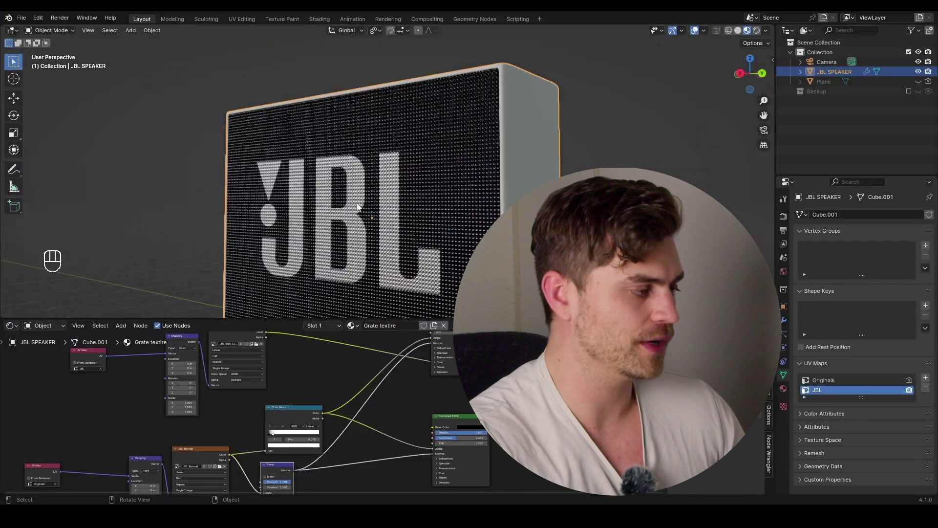
{"action": "middle_click_drag", "start_coordinate": [323, 173], "coordinate": [406, 230]}
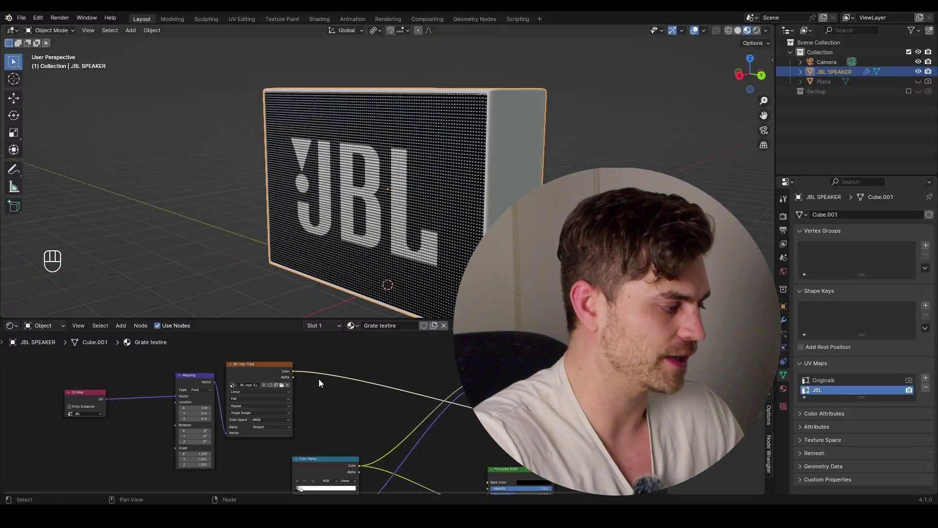
{"action": "middle_click_drag", "start_coordinate": [319, 379], "coordinate": [344, 392]}
{"action": "scroll", "coordinate": [395, 198], "scroll_direction": "up", "scroll_amount": 5}
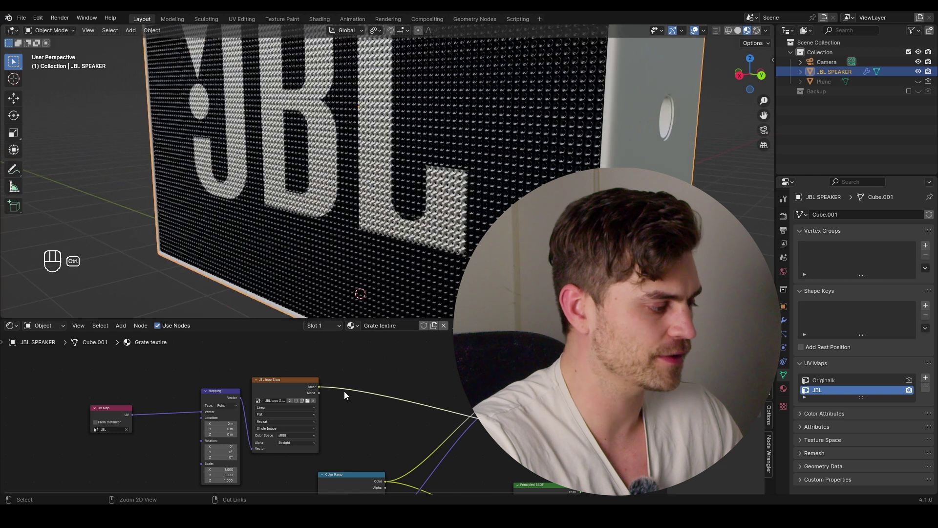
{"action": "key", "text": "ctrl+q"}
{"action": "scroll", "coordinate": [418, 383], "scroll_direction": "up", "scroll_amount": 2}
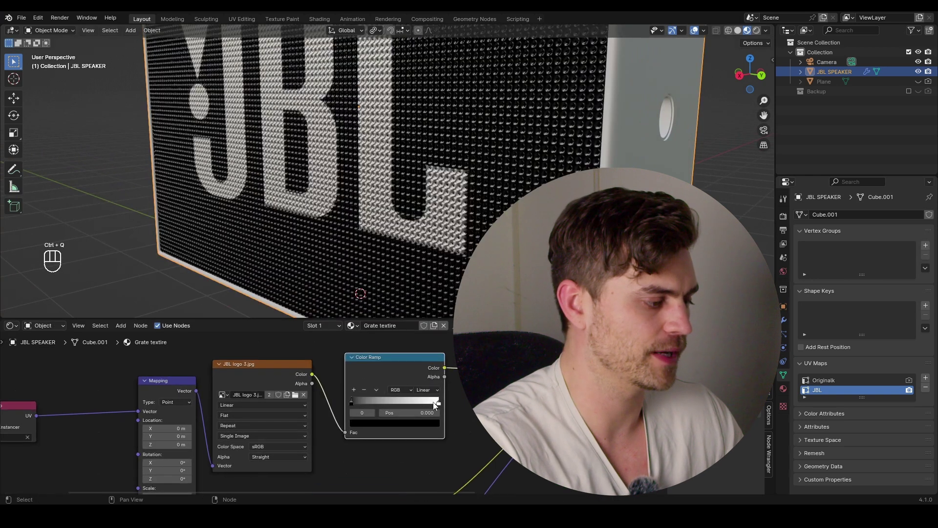
{"action": "left_click_drag", "start_coordinate": [438, 402], "coordinate": [390, 406]}
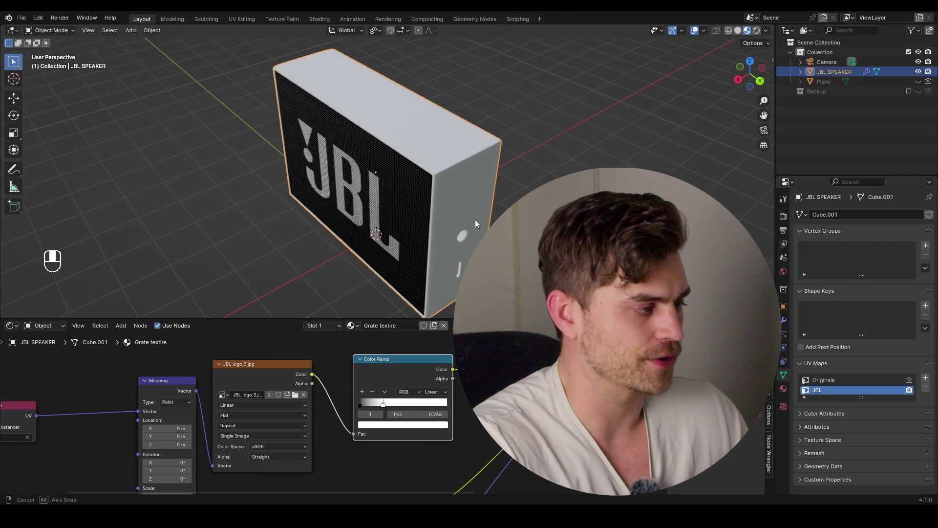
- Select the speaker's Black material and darken its base color to a value of 0.003
{"action": "left_click", "coordinate": [784, 389]}
{"action": "left_click", "coordinate": [825, 227]}
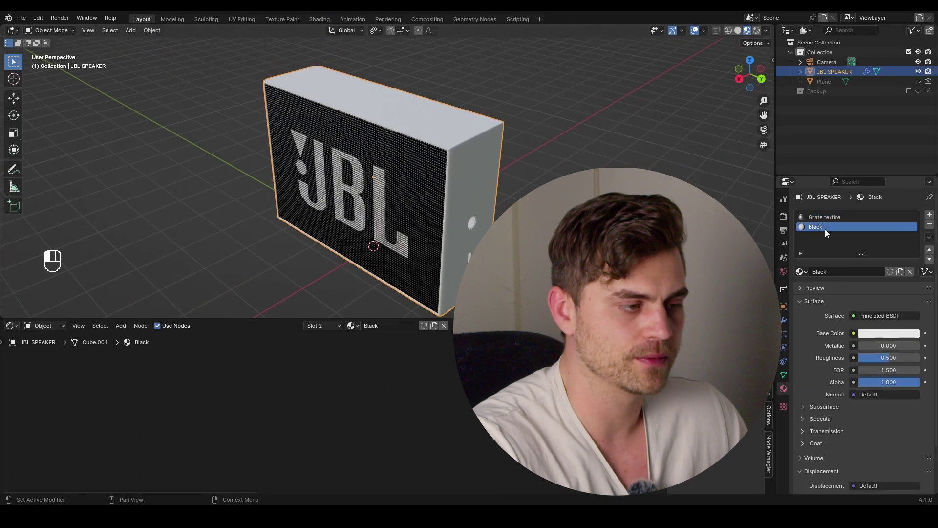
{"action": "key", "text": "a"}
{"action": "key", "text": "KP_Decimal"}
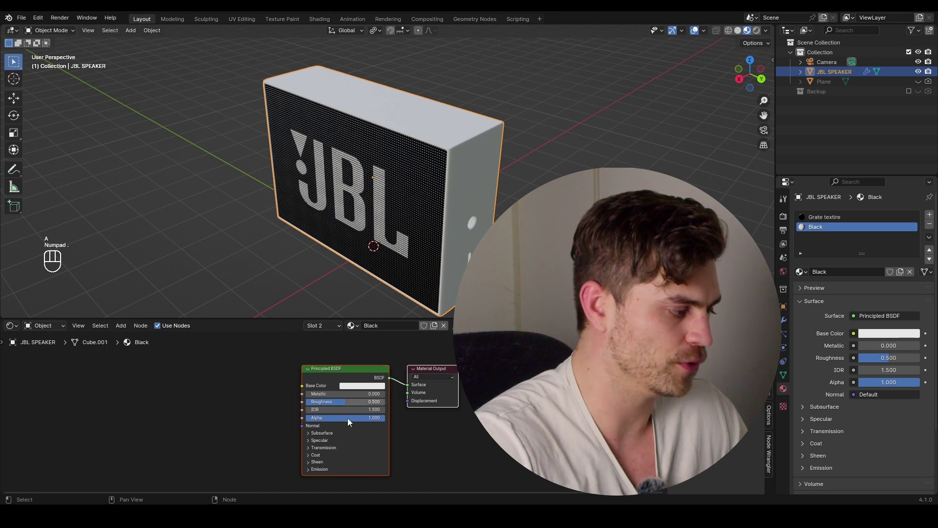
{"action": "scroll", "coordinate": [344, 379], "scroll_direction": "up", "scroll_amount": 2}
{"action": "left_click", "coordinate": [344, 379]}
{"action": "left_click_drag", "start_coordinate": [441, 235], "coordinate": [441, 301]}
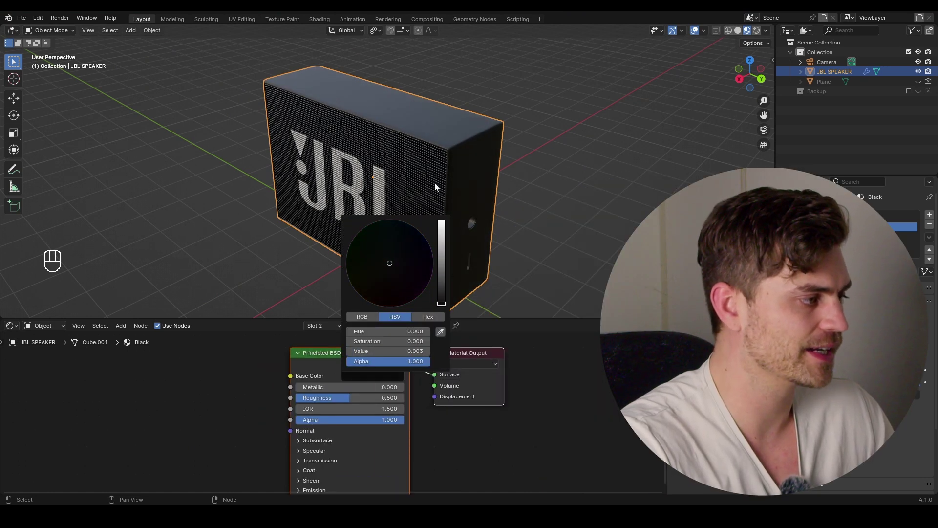
{"action": "middle_click_drag", "start_coordinate": [435, 183], "coordinate": [480, 226]}
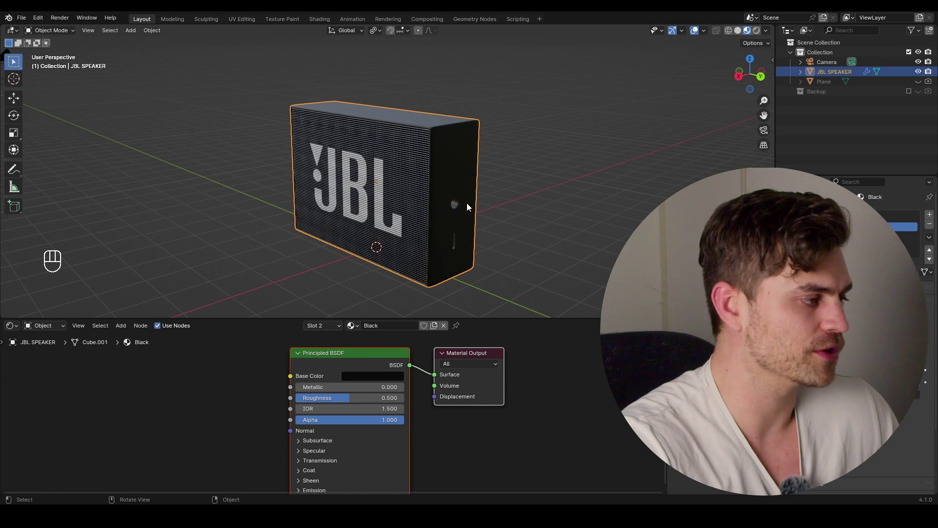
- Add a Noise Texture to the Black material and link its Fac output to the Principled BSDF's Roughness
{"action": "middle_click_drag", "start_coordinate": [405, 148], "coordinate": [444, 198]}
{"action": "scroll", "coordinate": [299, 446], "scroll_direction": "down", "scroll_amount": 2}
{"action": "middle_click_drag", "start_coordinate": [299, 446], "coordinate": [428, 406]}
{"action": "left_click", "coordinate": [393, 385]}
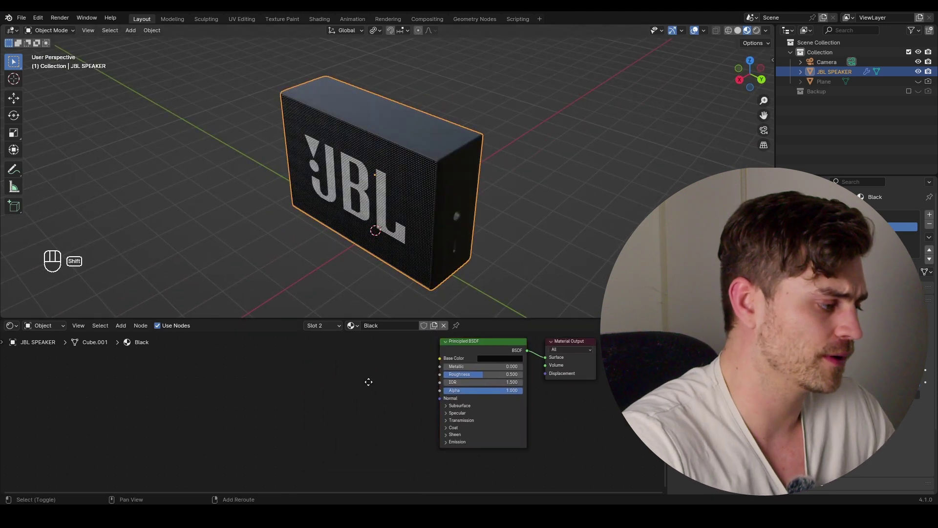
{"action": "middle_click_drag", "start_coordinate": [368, 381], "coordinate": [392, 397], "text": "shift"}
{"action": "scroll", "coordinate": [392, 396], "scroll_direction": "up", "scroll_amount": 1}
{"action": "key", "text": "x"}
{"action": "key", "text": "shift+1"}
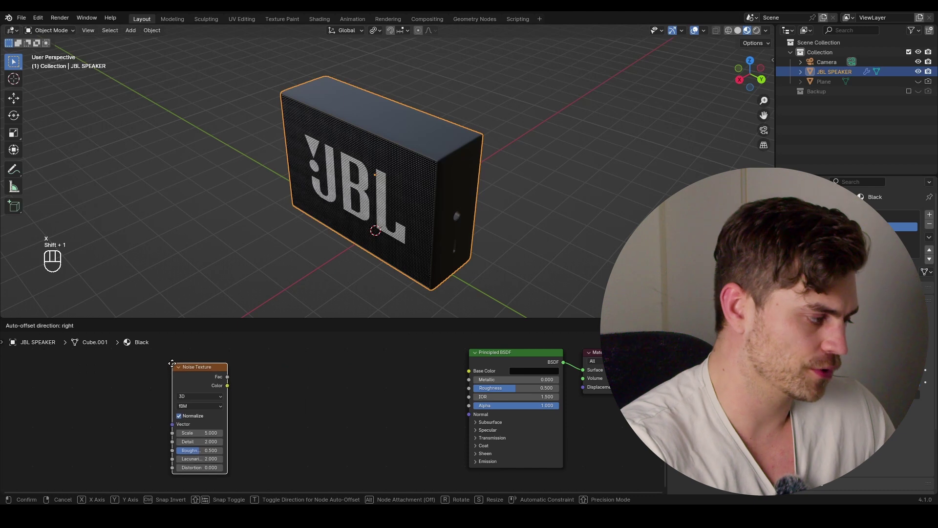
{"action": "left_click", "coordinate": [171, 364]}
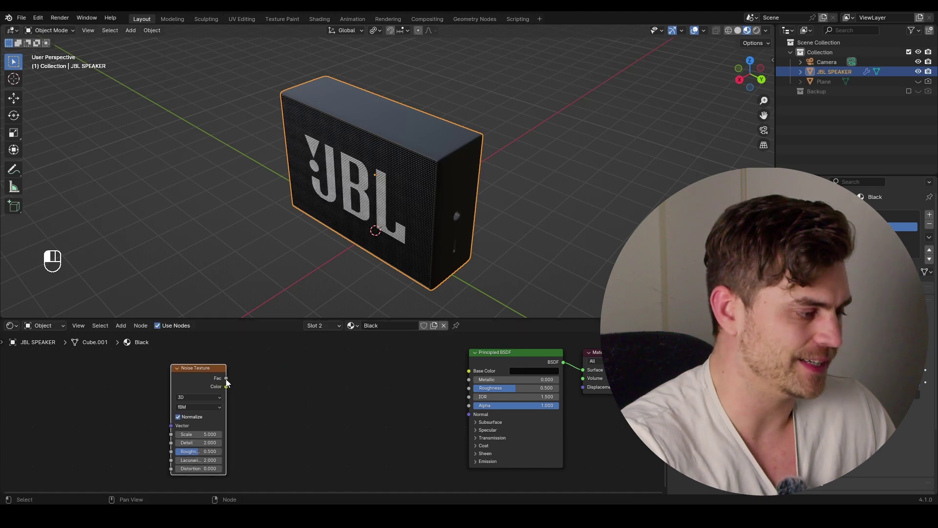
{"action": "left_click_drag", "start_coordinate": [473, 390], "coordinate": [471, 390]}
- Set the Noise Texture's scale to 3
{"action": "scroll", "coordinate": [224, 432], "scroll_direction": "up", "scroll_amount": 3}
{"action": "left_click", "coordinate": [180, 441]}
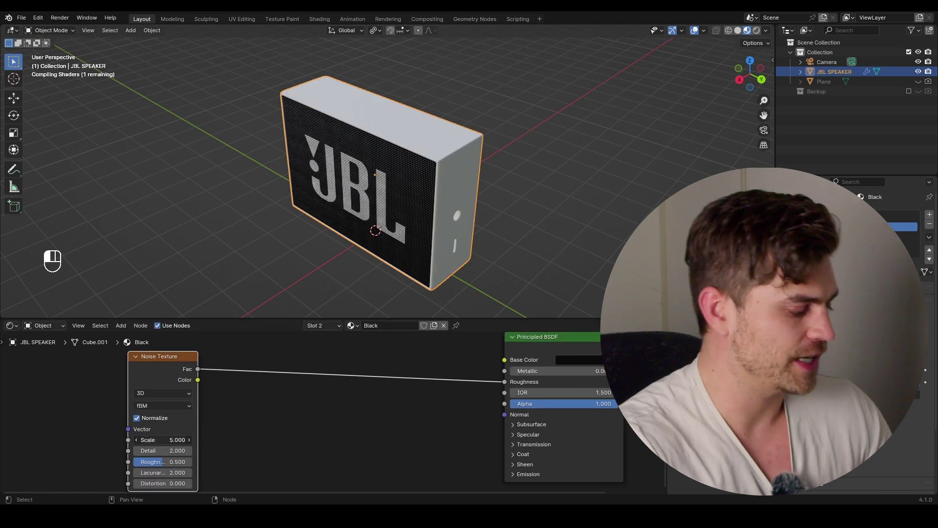
{"action": "type", "text": "3"}
{"action": "key", "text": "Return"}
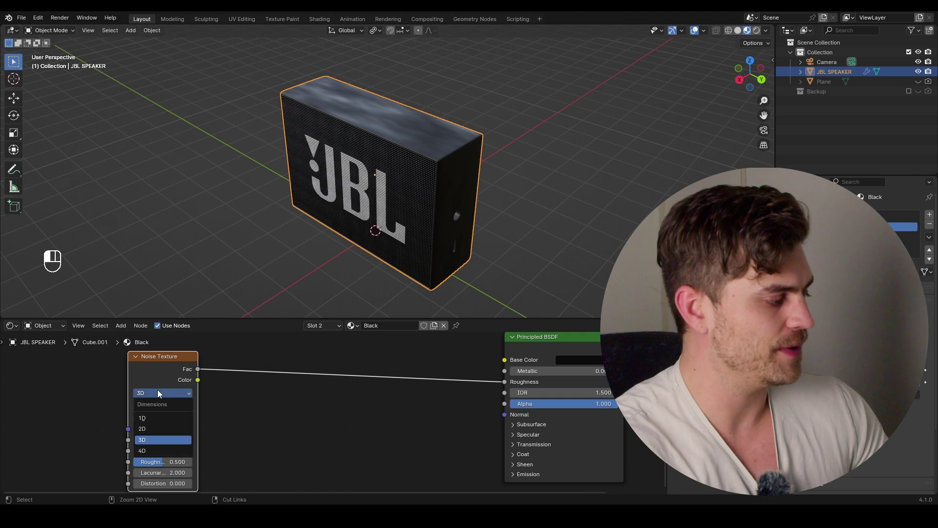
- Map the Noise Texture with Object coordinates through a Mapping node, and set its detail to 15 and roughness to 0.892
{"action": "left_click", "coordinate": [156, 386]}
{"action": "key", "text": "ctrl+t"}
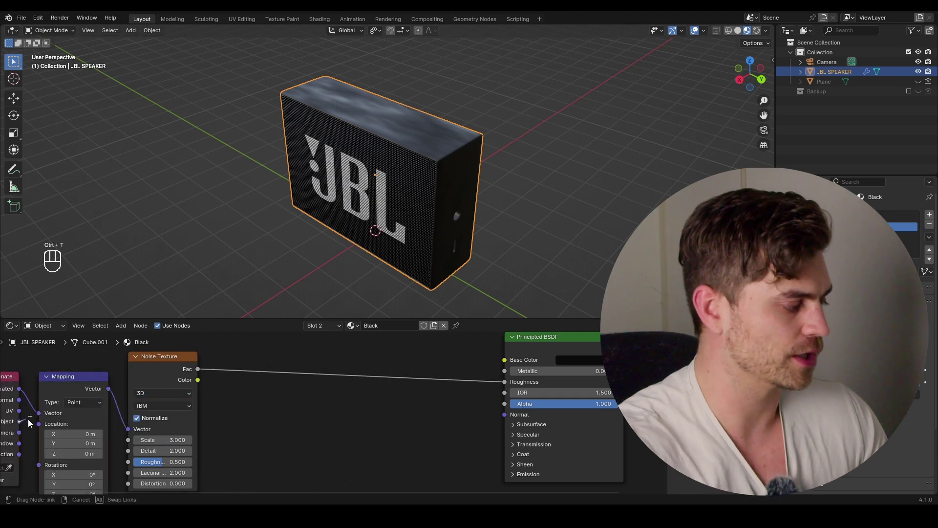
{"action": "left_click_drag", "start_coordinate": [36, 415], "coordinate": [38, 413]}
{"action": "middle_click_drag", "start_coordinate": [318, 197], "coordinate": [430, 190]}
{"action": "scroll", "coordinate": [200, 439], "scroll_direction": "up", "scroll_amount": 1}
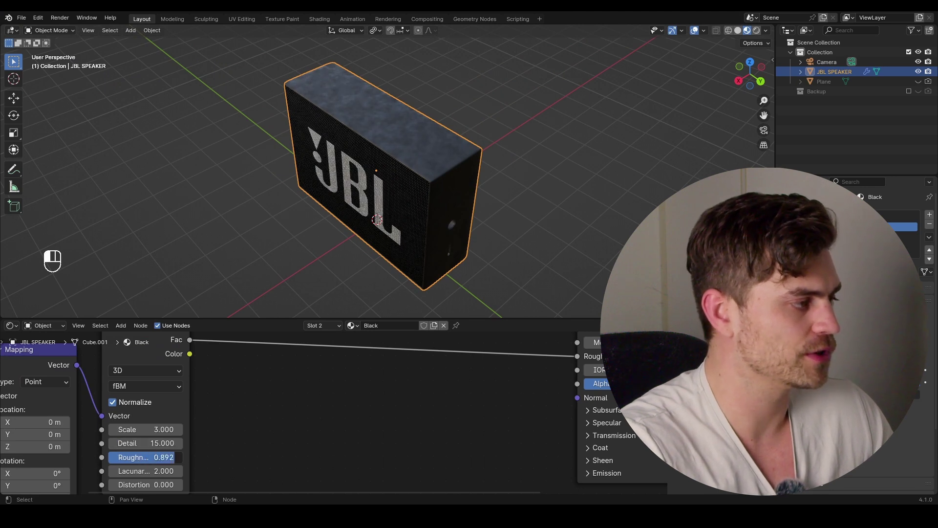
- Insert a Color Ramp between the Noise Texture's Fac output and the Principled BSDF's Roughness
{"action": "key", "text": "ctrl+q"}
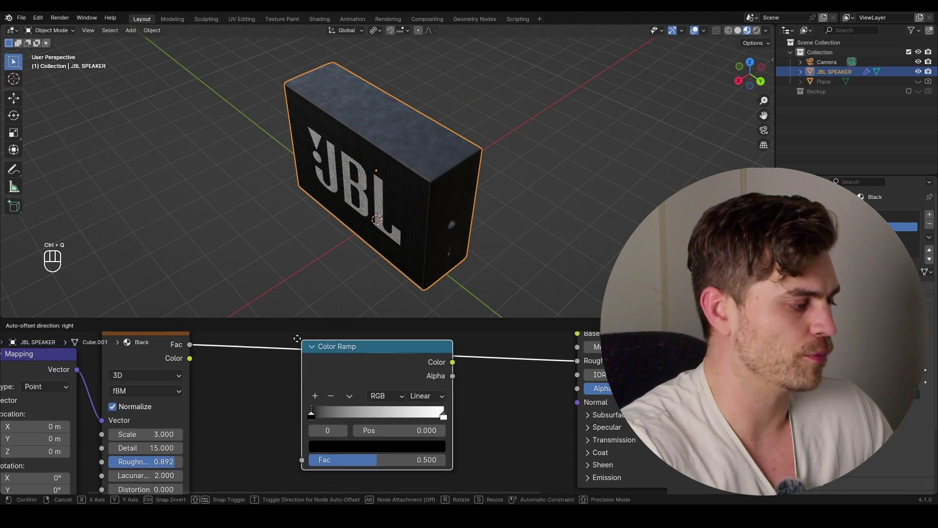
{"action": "left_click", "coordinate": [273, 384]}
{"action": "middle_click_drag", "start_coordinate": [303, 406], "coordinate": [269, 337]}
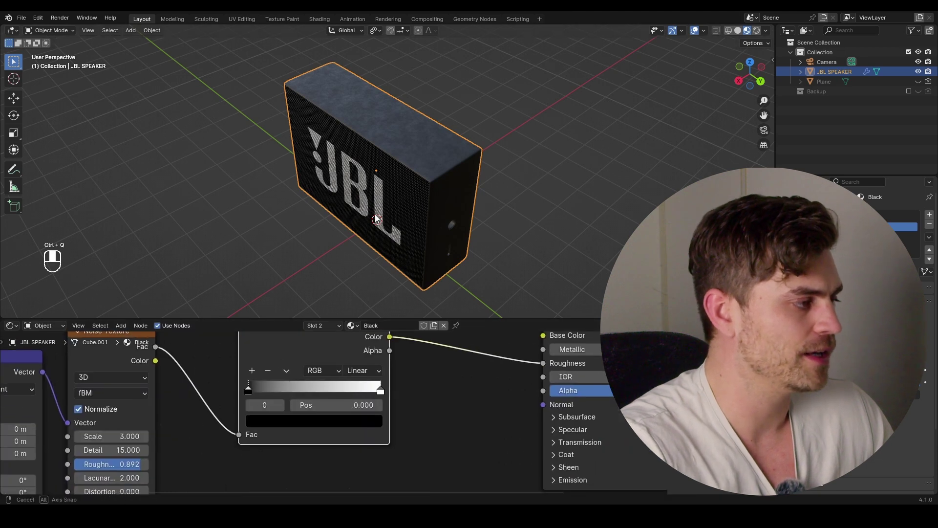
- Lighten the roughness ramp's black stop to light grey and lower its white stop to a value of 0.859
{"action": "middle_click_drag", "start_coordinate": [376, 218], "coordinate": [359, 206]}
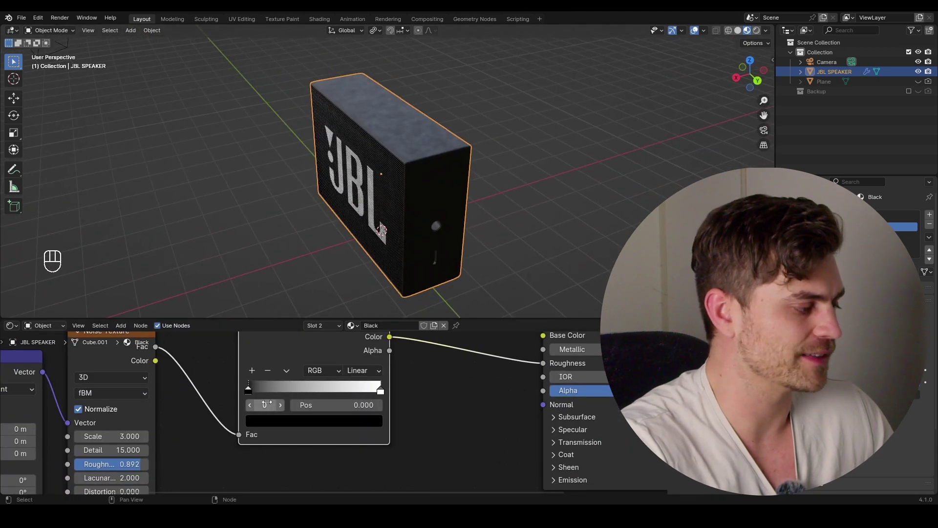
{"action": "left_click", "coordinate": [296, 427]}
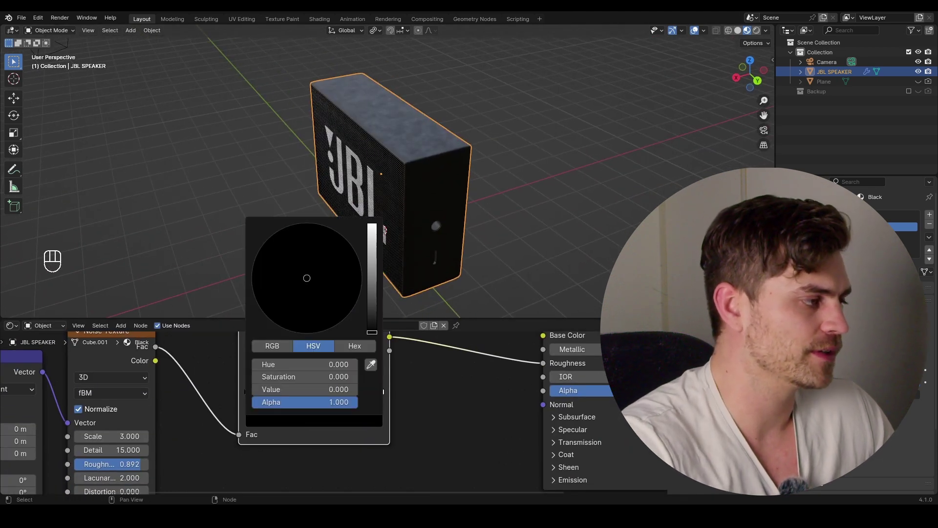
{"action": "left_click_drag", "start_coordinate": [371, 332], "coordinate": [372, 260]}
{"action": "left_click", "coordinate": [380, 390]}
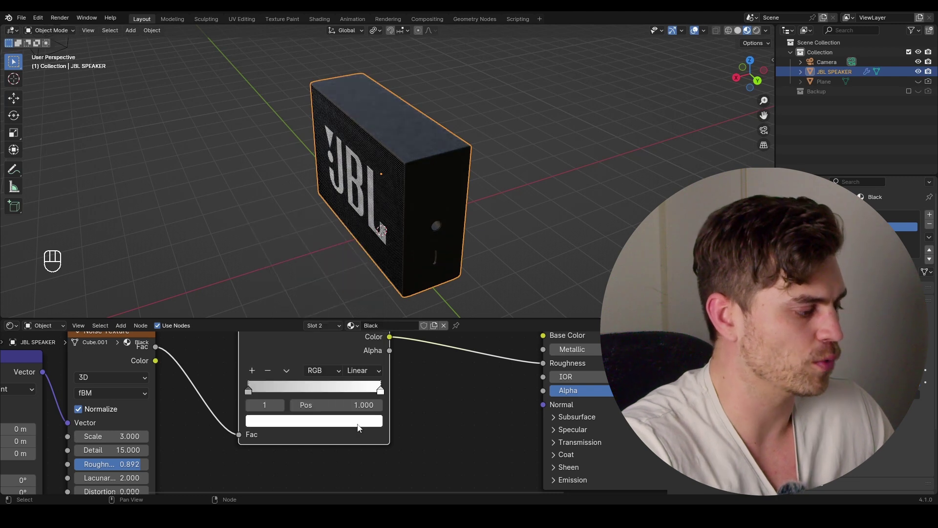
{"action": "left_click", "coordinate": [359, 421]}
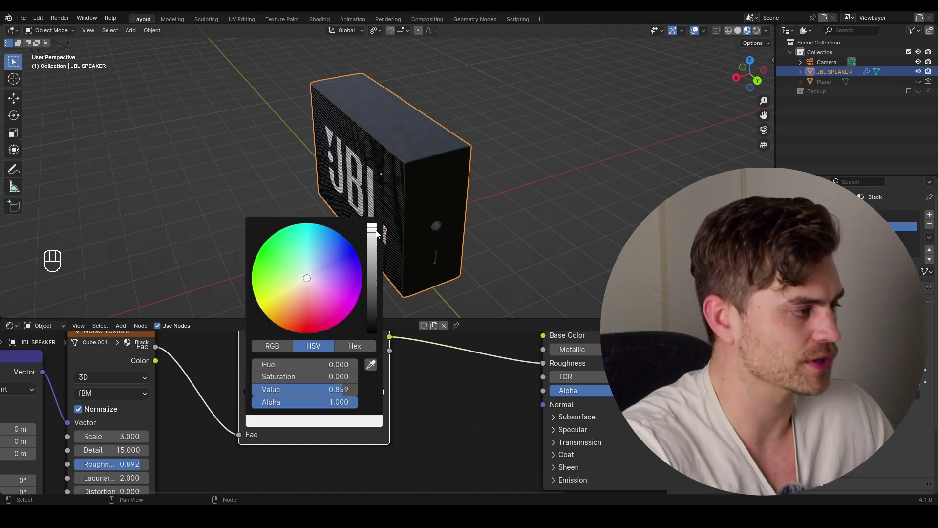
{"action": "left_click", "coordinate": [483, 228]}
{"action": "scroll", "coordinate": [479, 197], "scroll_direction": "up", "scroll_amount": 3}
{"action": "middle_click_drag", "start_coordinate": [482, 227], "coordinate": [438, 247]}
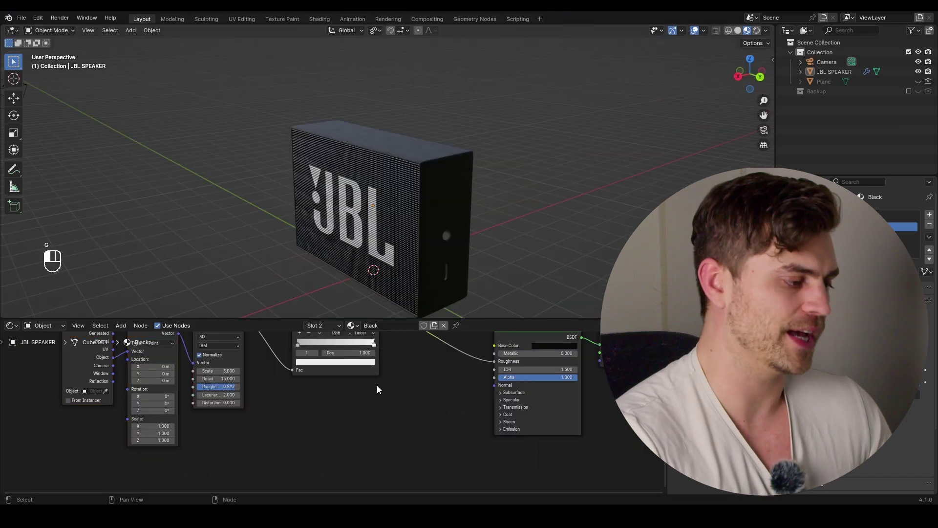
- Add an Image Texture node with JBL Top Buttons.png to the Black material and place it below the Color Ramp
{"action": "middle_click_drag", "start_coordinate": [361, 152], "coordinate": [413, 183]}
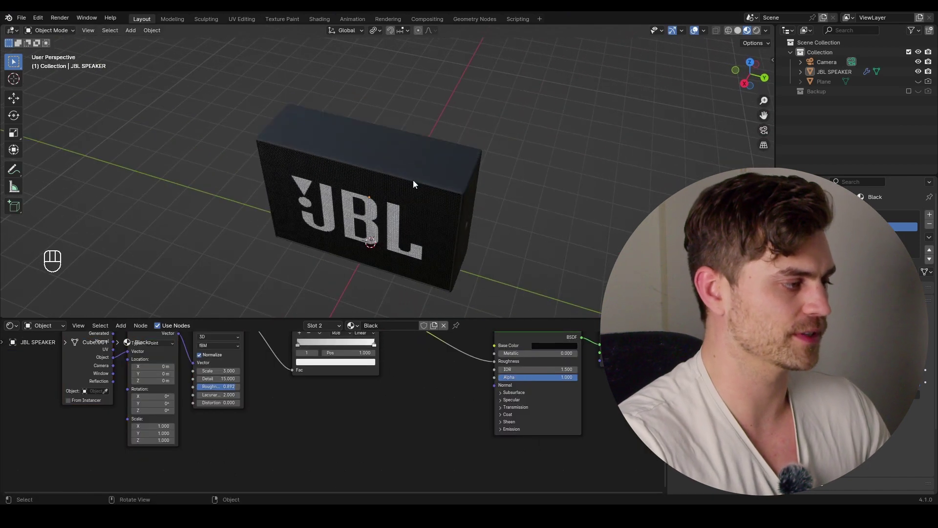
{"action": "middle_click_drag", "start_coordinate": [328, 402], "coordinate": [347, 395]}
{"action": "key", "text": "shift+a"}
{"action": "type", "text": "ima"}
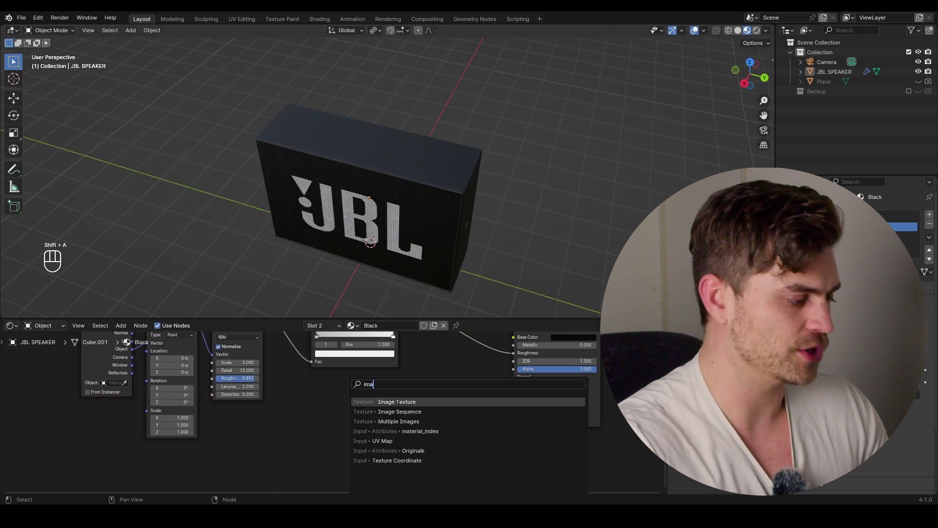
{"action": "key", "text": "Return"}
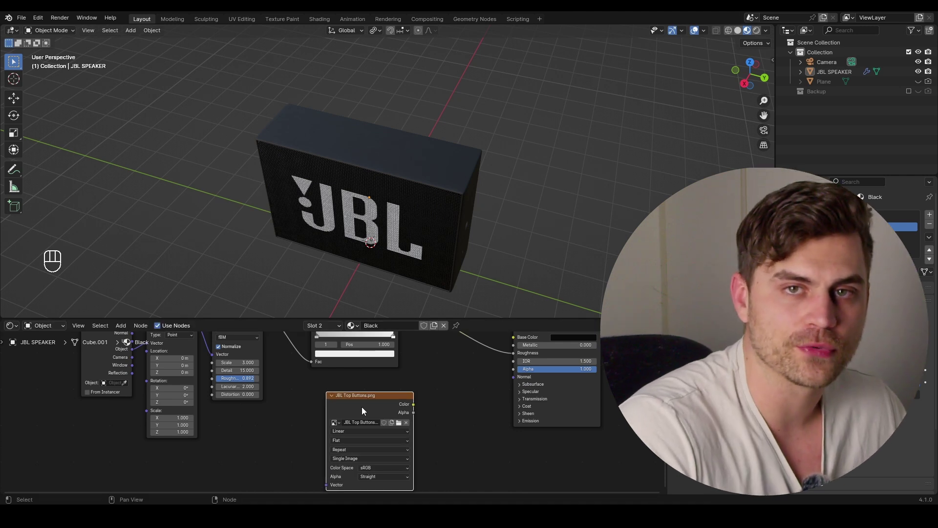
{"action": "left_click_drag", "start_coordinate": [368, 407], "coordinate": [353, 408]}
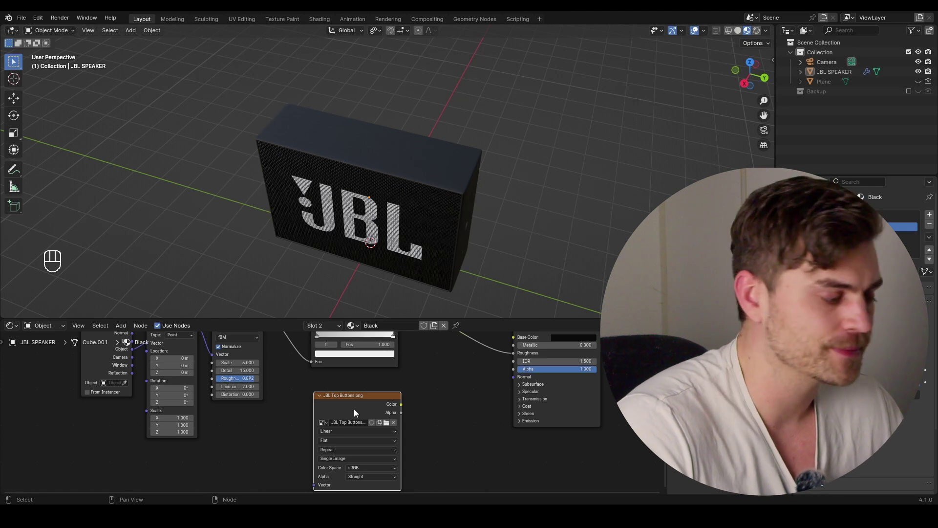
- Link the JBL Top Buttons image's Color to a new Bump node's Height, with the Bump output feeding the Principled BSDF's Normal
{"action": "left_click_drag", "start_coordinate": [395, 401], "coordinate": [432, 386]}
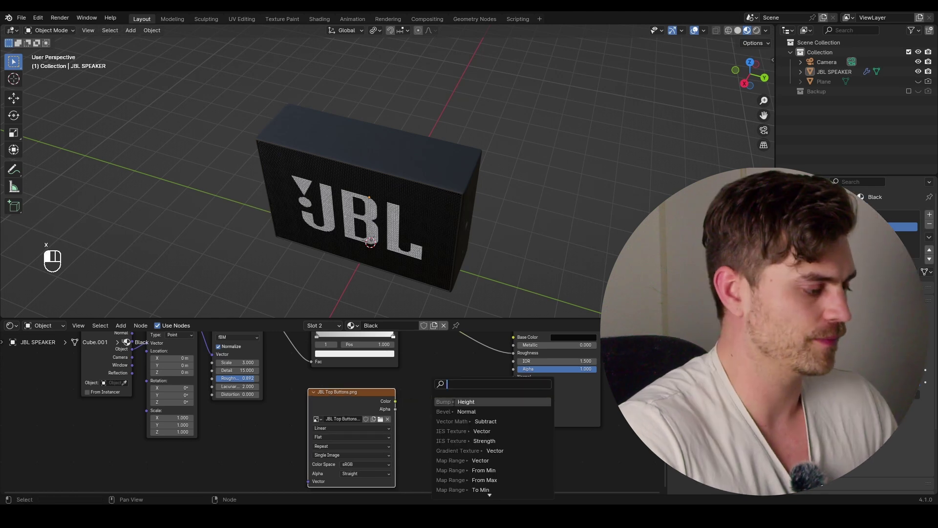
{"action": "left_click", "coordinate": [454, 401]}
{"action": "left_click", "coordinate": [435, 415]}
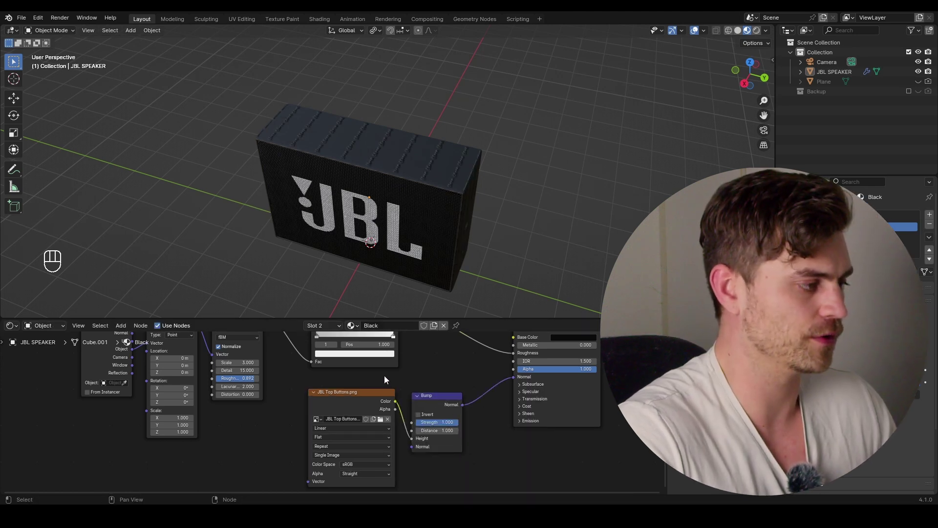
- Add a third UV map to the speaker, name it Icons, and make it the active render map
{"action": "scroll", "coordinate": [412, 167], "scroll_direction": "up", "scroll_amount": 4}
{"action": "middle_click_drag", "start_coordinate": [415, 161], "coordinate": [435, 186]}
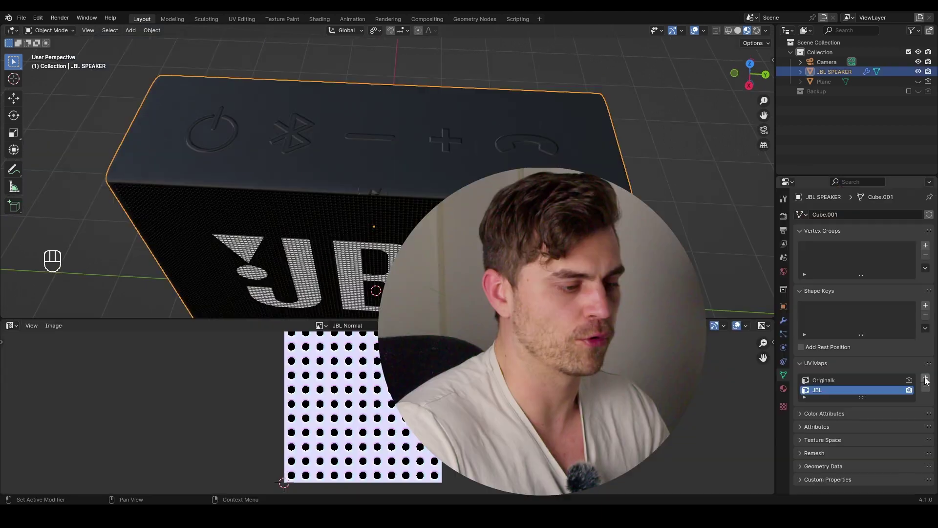
{"action": "left_click", "coordinate": [822, 400]}
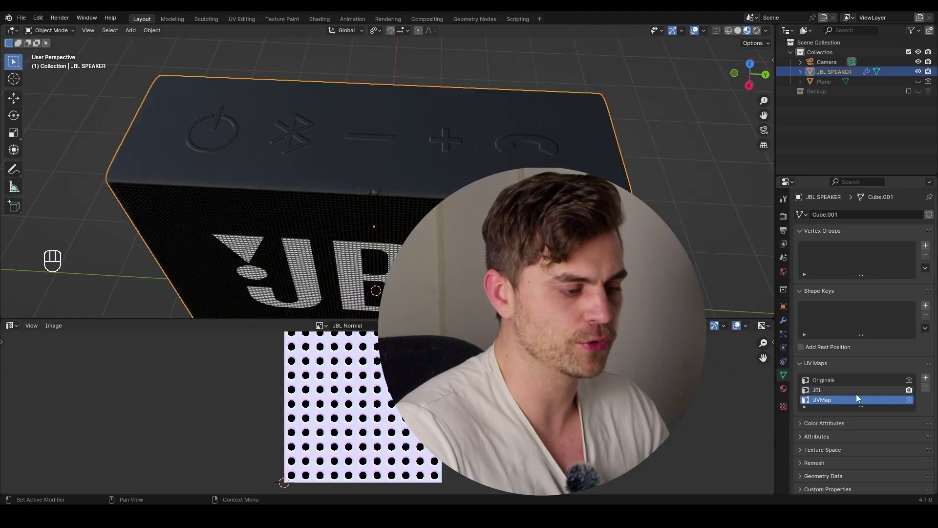
{"action": "double_click", "coordinate": [825, 400]}
{"action": "type", "text": "Icons"}
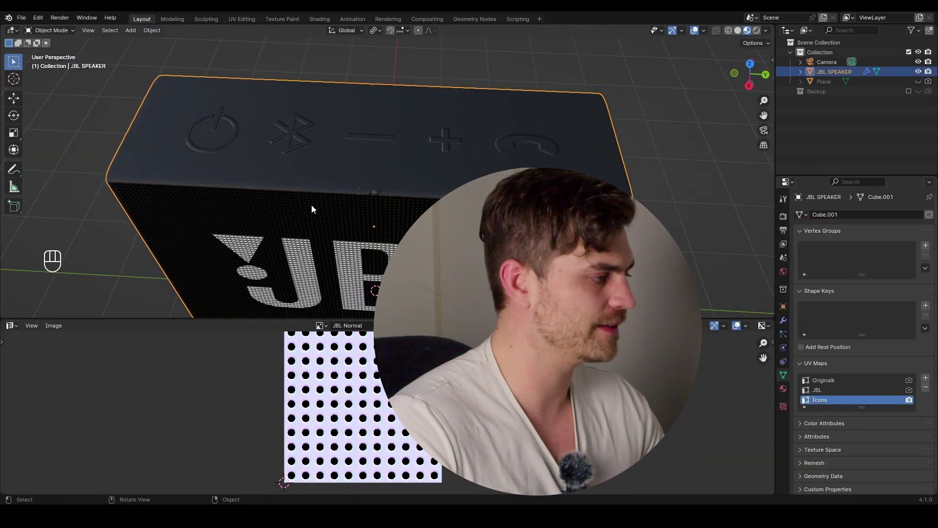
- In Edit Mode, unwrap the selected black body faces with Cube Projection
{"action": "key", "text": "Tab"}
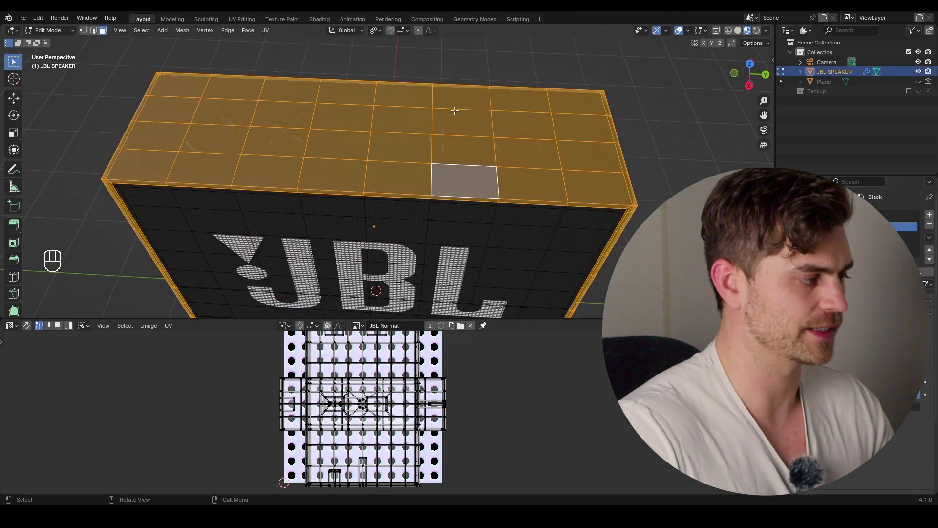
{"action": "key", "text": "u"}
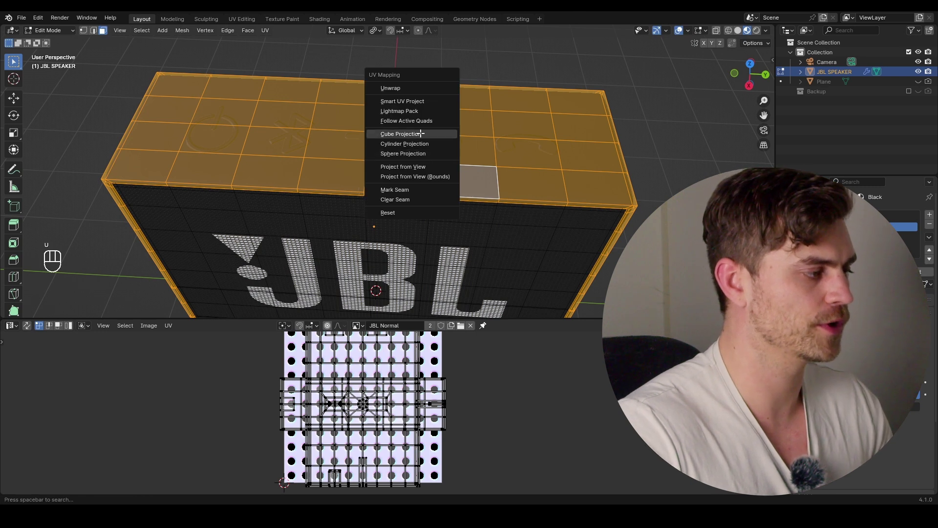
{"action": "left_click", "coordinate": [418, 134]}
- In the Shader Editor, add a UV Map node set to Icons and link it to the JBL Top Buttons image's Vector
{"action": "left_click", "coordinate": [11, 325]}
{"action": "left_click", "coordinate": [39, 416]}
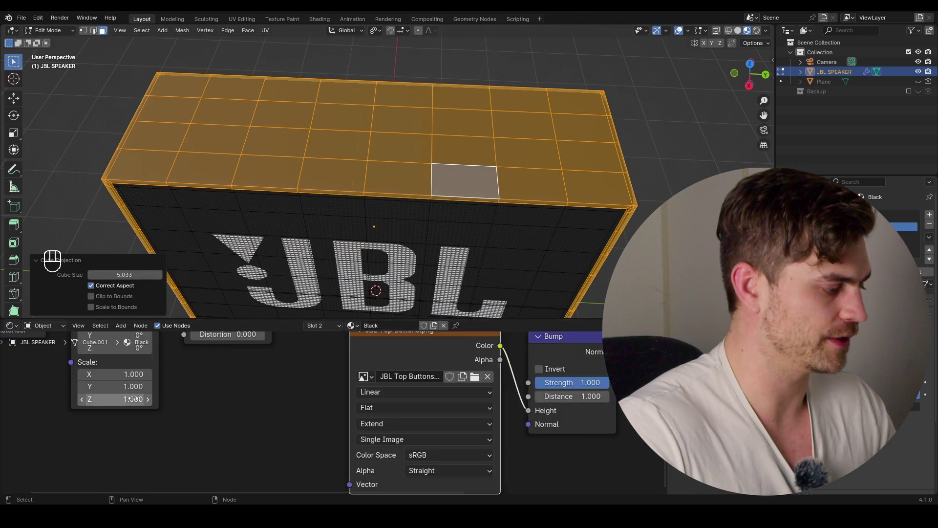
{"action": "key", "text": "shift+a"}
{"action": "type", "text": "uv"}
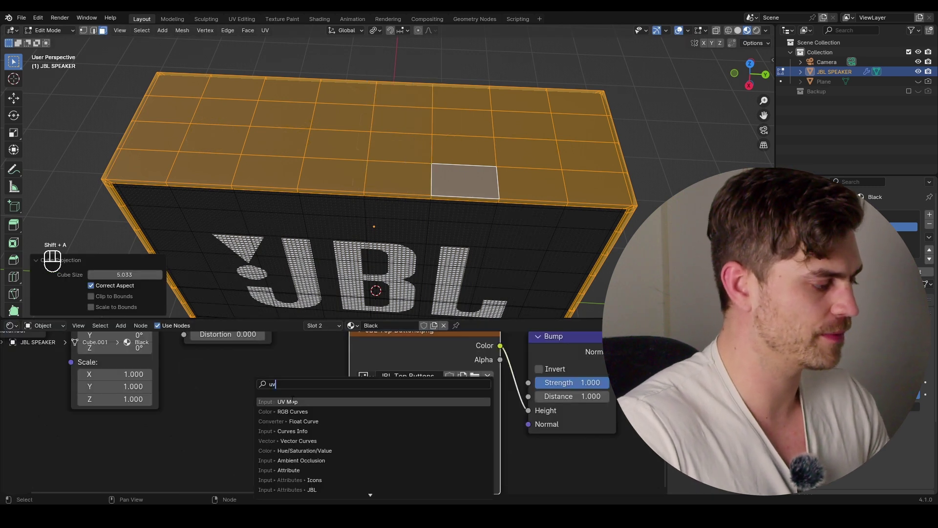
{"action": "key", "text": "Return"}
{"action": "left_click", "coordinate": [132, 410]}
{"action": "left_click", "coordinate": [183, 458]}
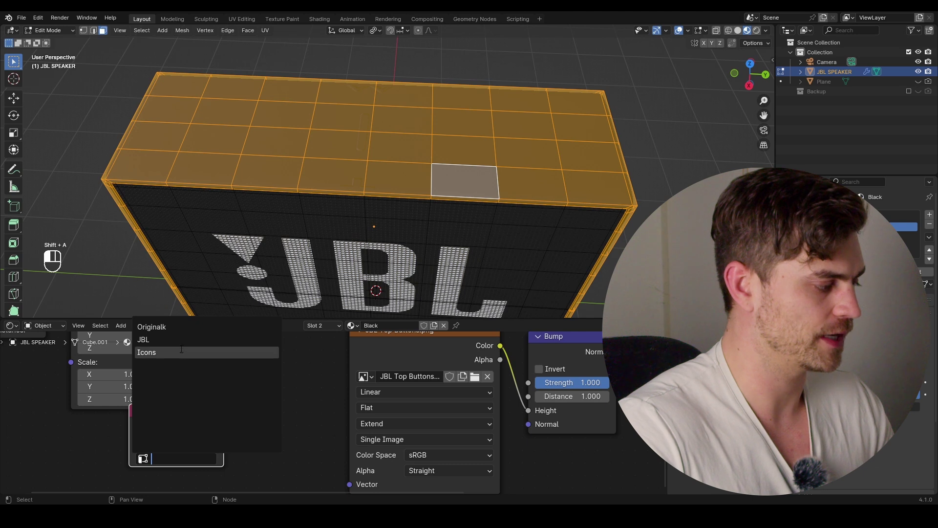
{"action": "left_click", "coordinate": [181, 351]}
{"action": "scroll", "coordinate": [280, 423], "scroll_direction": "down", "scroll_amount": 2}
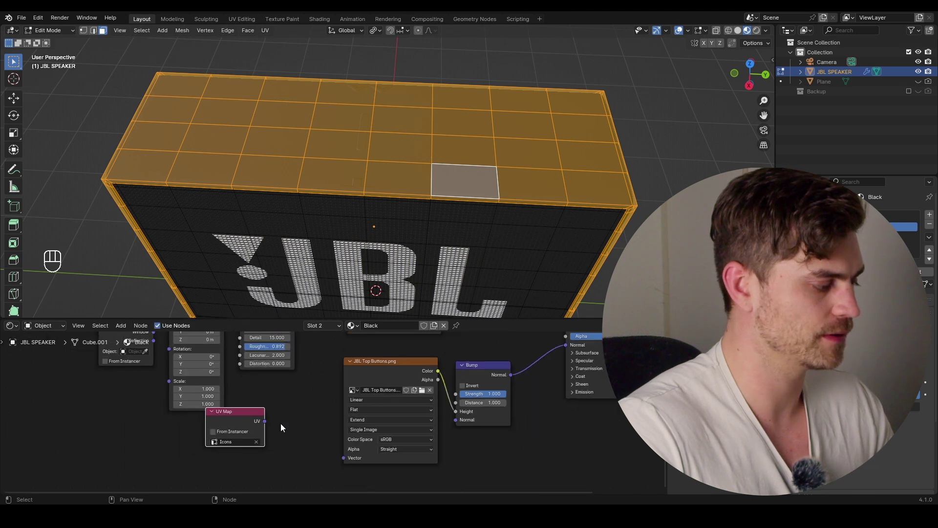
{"action": "left_click_drag", "start_coordinate": [332, 453], "coordinate": [335, 453]}
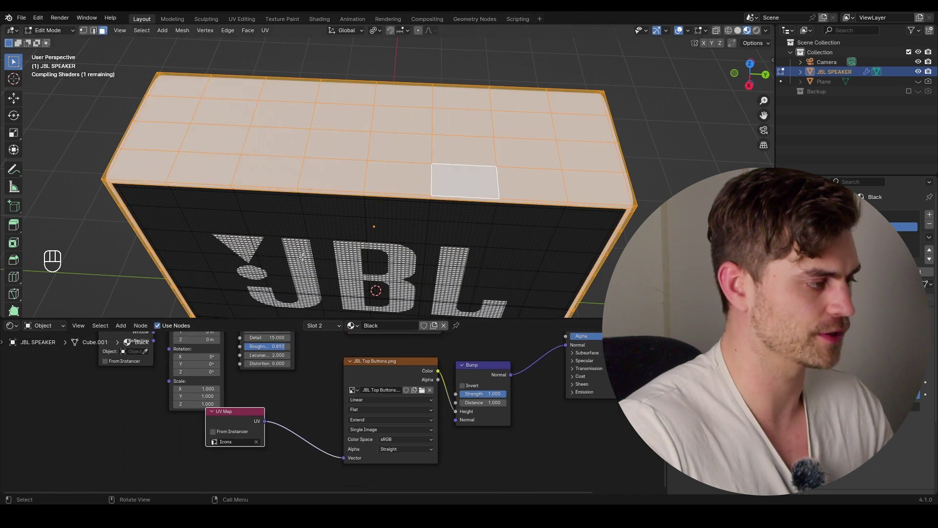
- In the UV Editor, rotate all the black body's Icons UVs by 90° and scale them to about 0.94
{"action": "left_click", "coordinate": [12, 325]}
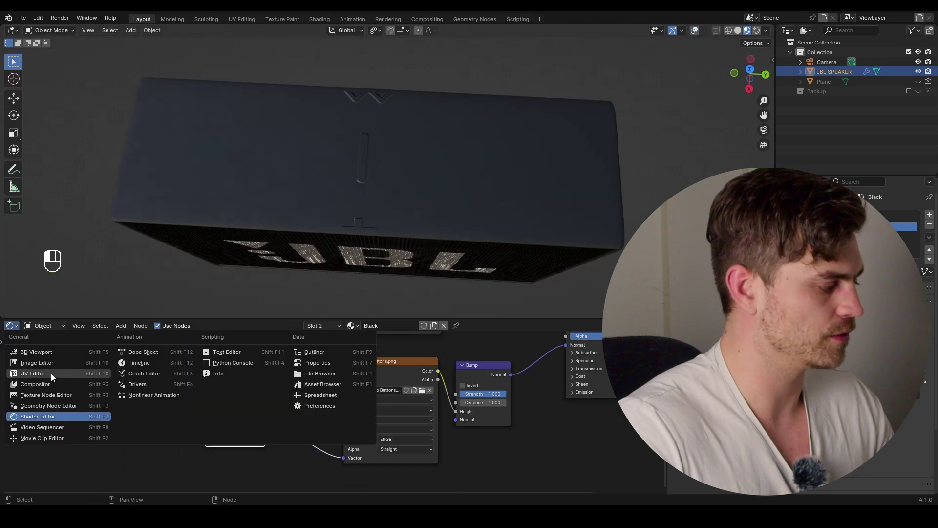
{"action": "left_click", "coordinate": [50, 373]}
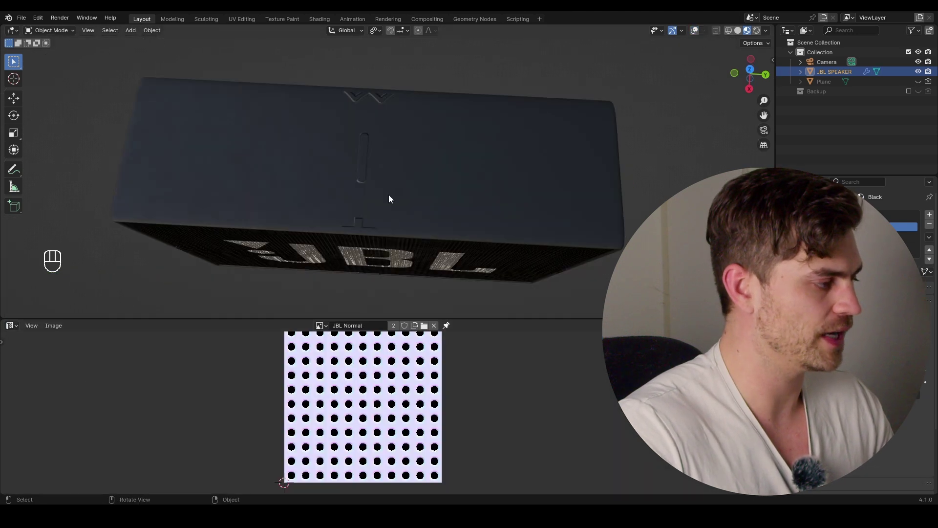
{"action": "key", "text": "Tab"}
{"action": "type", "text": "a"}
{"action": "type", "text": "r"}
{"action": "type", "text": "90"}
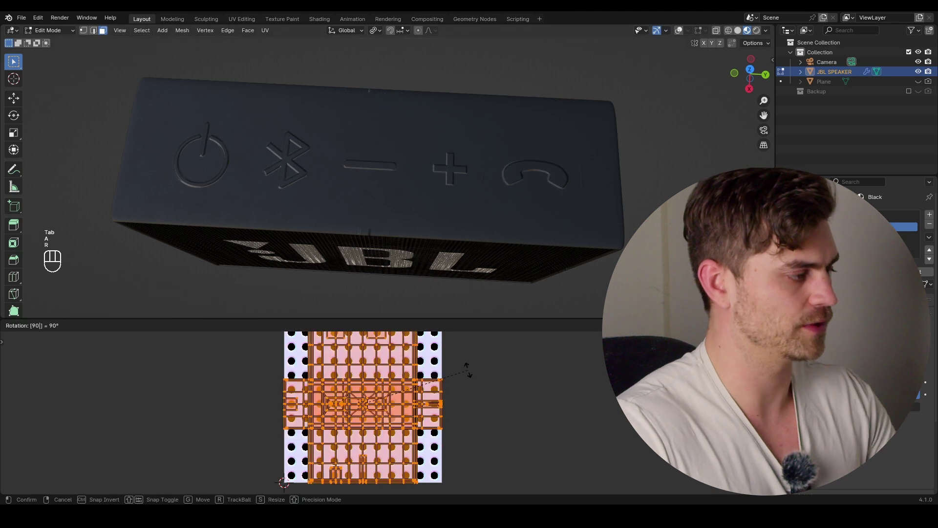
{"action": "key", "text": "Return"}
{"action": "key", "text": "s"}
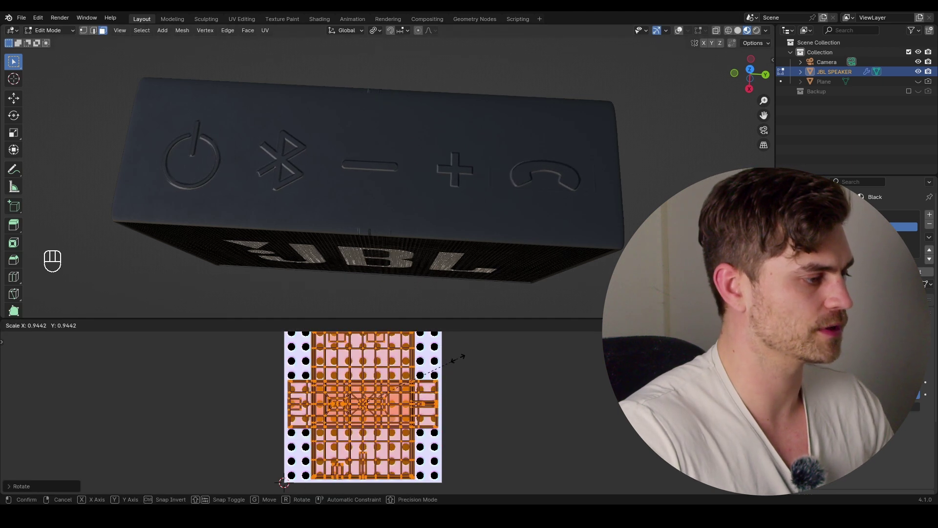
{"action": "left_click", "coordinate": [451, 357]}
{"action": "key", "text": "Tab"}
{"action": "middle_click_drag", "start_coordinate": [213, 226], "coordinate": [222, 202]}
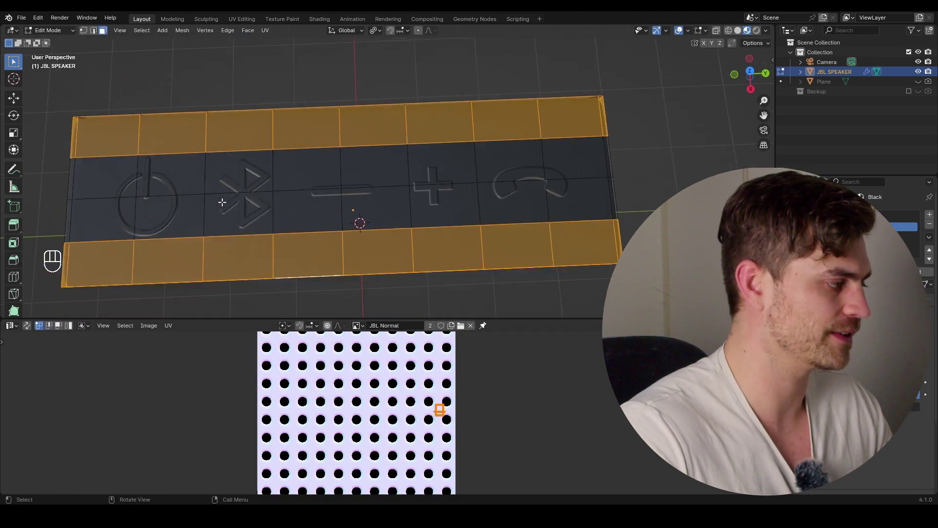
- Shrink the Icons UVs of all body faces except the top button strip and move them clear of the button icons
{"action": "left_click_drag", "start_coordinate": [110, 177], "coordinate": [533, 196]}
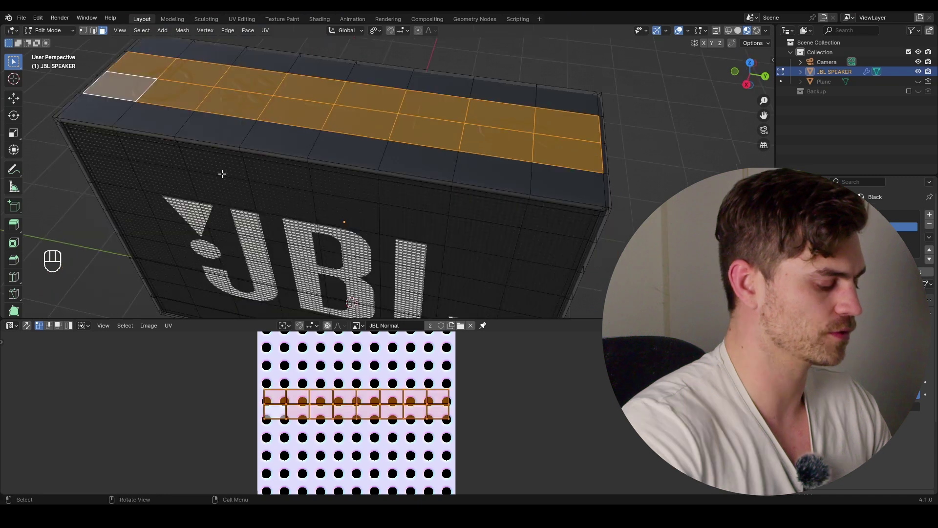
{"action": "key", "text": "ctrl+i"}
{"action": "key", "text": "a"}
{"action": "key", "text": "s"}
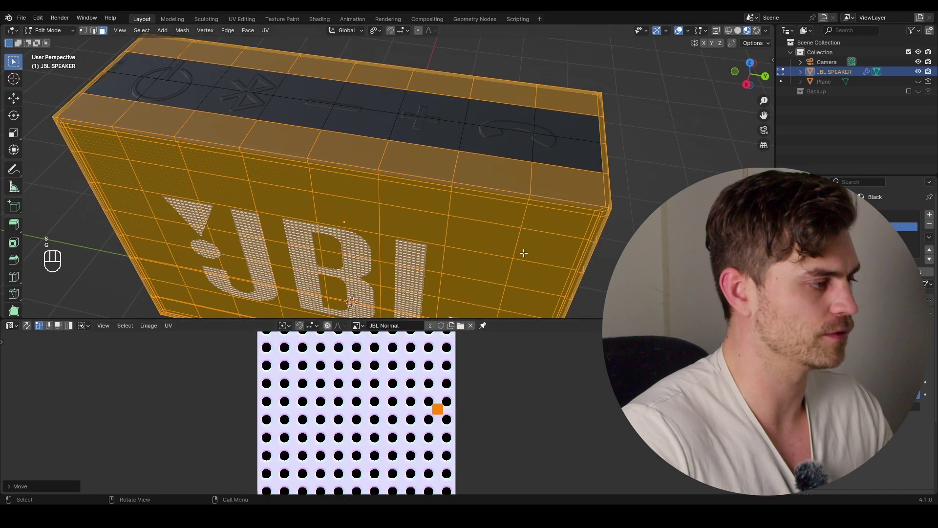
{"action": "middle_click_drag", "start_coordinate": [523, 253], "coordinate": [191, 253]}
{"action": "key", "text": "Tab"}
{"action": "scroll", "coordinate": [449, 211], "scroll_direction": "down", "scroll_amount": 3}
{"action": "scroll", "coordinate": [362, 279], "scroll_direction": "up", "scroll_amount": 3}
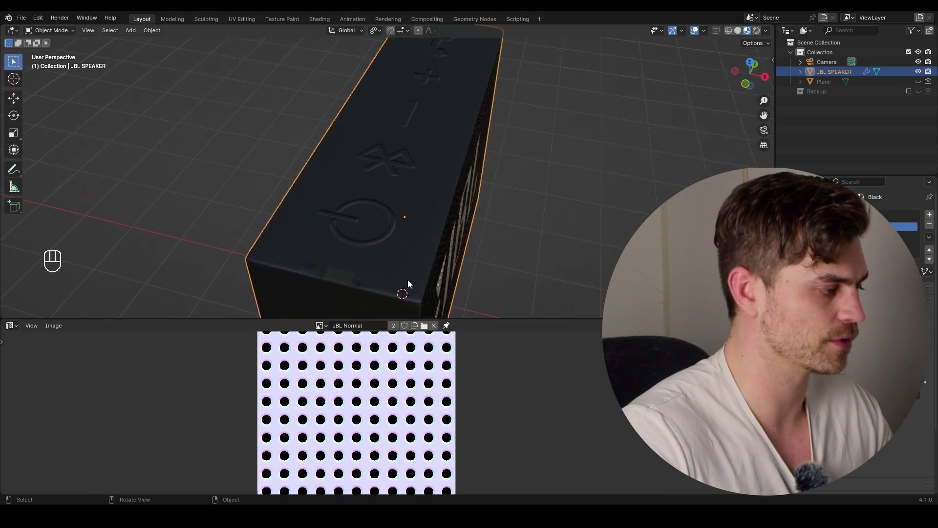
{"action": "key", "text": "Tab"}
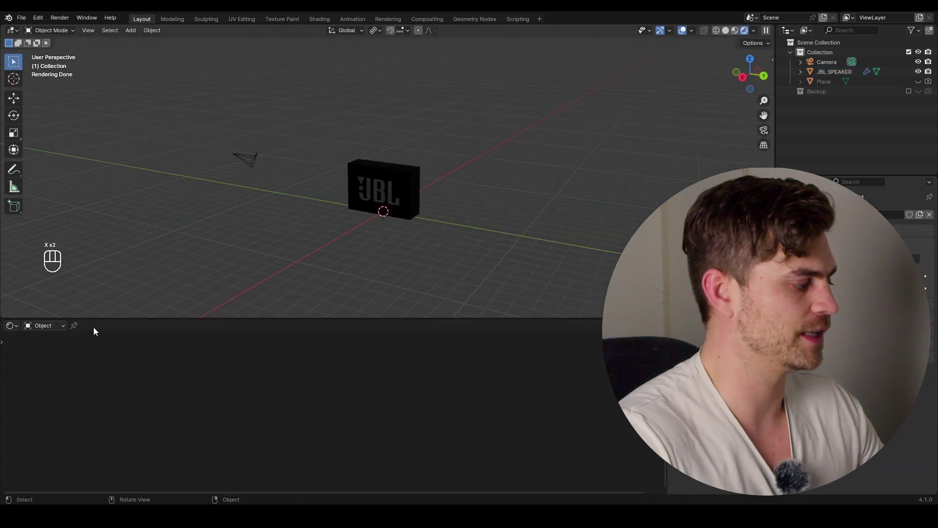
- Show the Shader Editor in the lower area and darken the world background to black
{"action": "left_click", "coordinate": [10, 325]}
{"action": "left_click", "coordinate": [44, 417]}
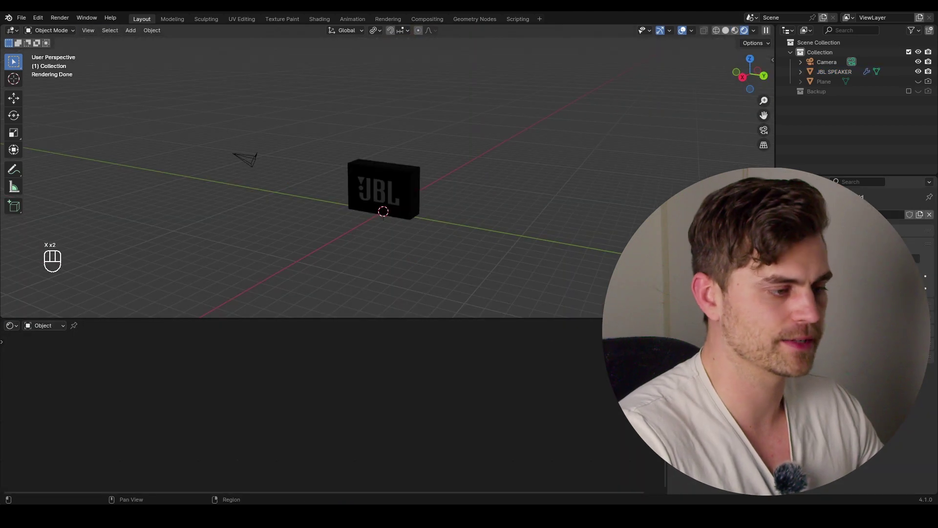
{"action": "left_click_drag", "start_coordinate": [850, 288], "coordinate": [806, 288]}
- From the Asset Browser's GeoLights Pro catalog, add the GeoLights Pro asset at the speaker and move it -2.3614 m along Z
{"action": "left_click", "coordinate": [11, 325]}
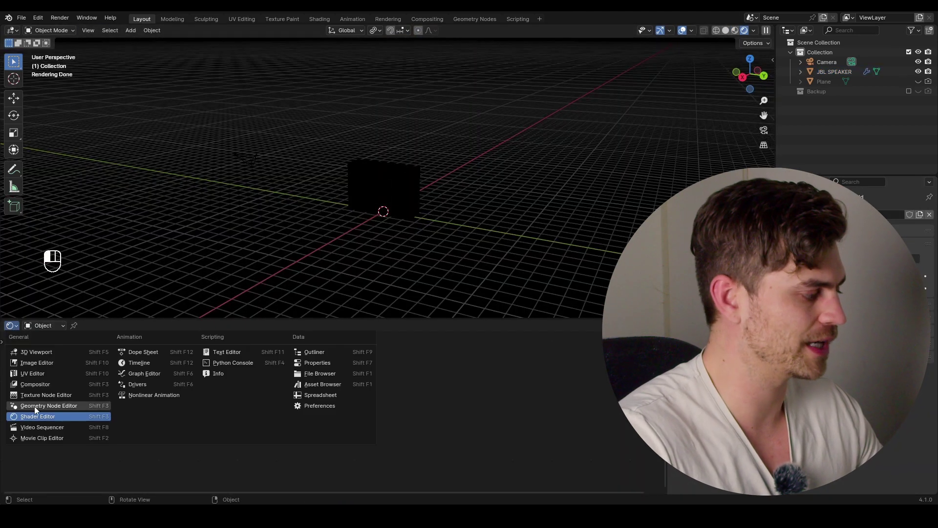
{"action": "left_click", "coordinate": [335, 384]}
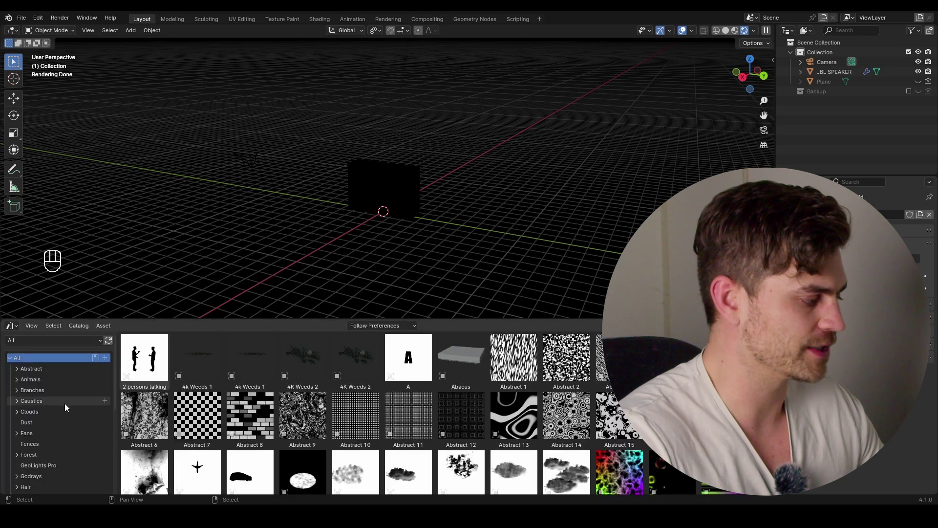
{"action": "scroll", "coordinate": [64, 403], "scroll_direction": "down", "scroll_amount": 5}
{"action": "left_click", "coordinate": [59, 407]}
{"action": "left_click_drag", "start_coordinate": [139, 378], "coordinate": [388, 168]}
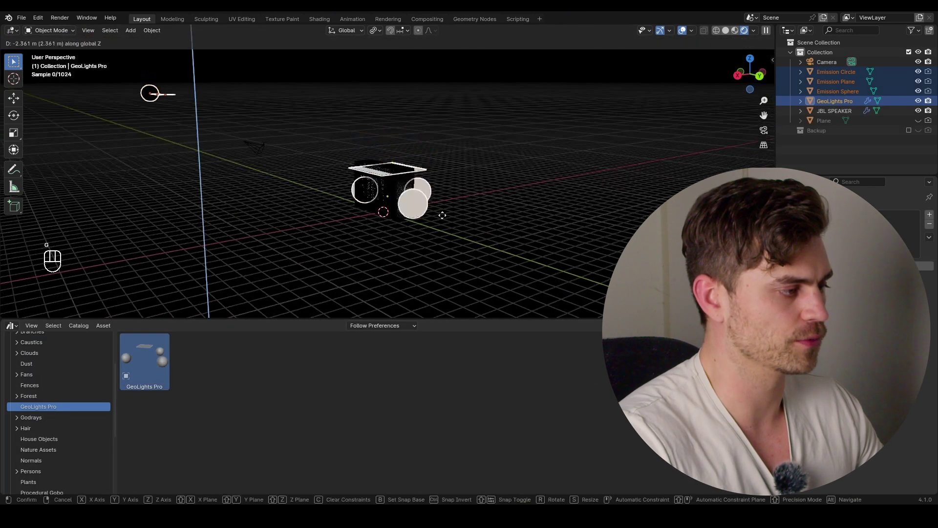
- In the GeoLights Pro modifier, set Scale All to 5.577 and both the main and top temperatures to 7000
{"action": "left_click", "coordinate": [784, 320]}
{"action": "left_click_drag", "start_coordinate": [879, 443], "coordinate": [904, 443], "text": "shift"}
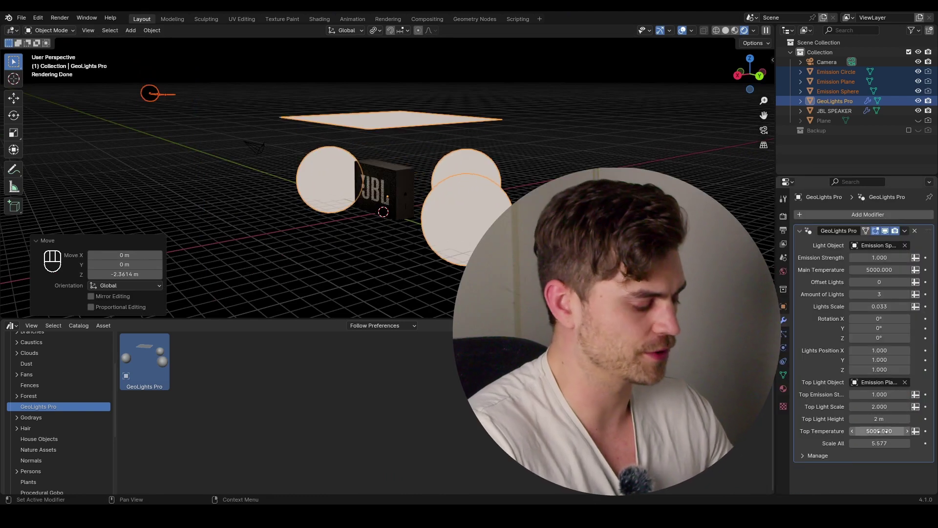
{"action": "left_click", "coordinate": [883, 431]}
{"action": "type", "text": "7000"}
{"action": "key", "text": "Return"}
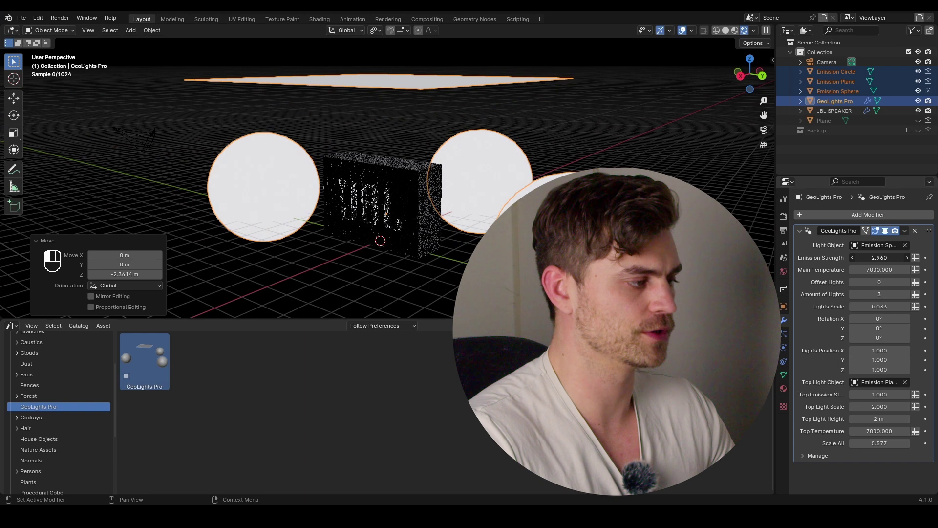
- Set the GeoLights Emission Strength to 7.990 and Lights Scale to 0.025, and rotate the lights around Z to light the speaker
{"action": "left_click_drag", "start_coordinate": [879, 257], "coordinate": [909, 257]}
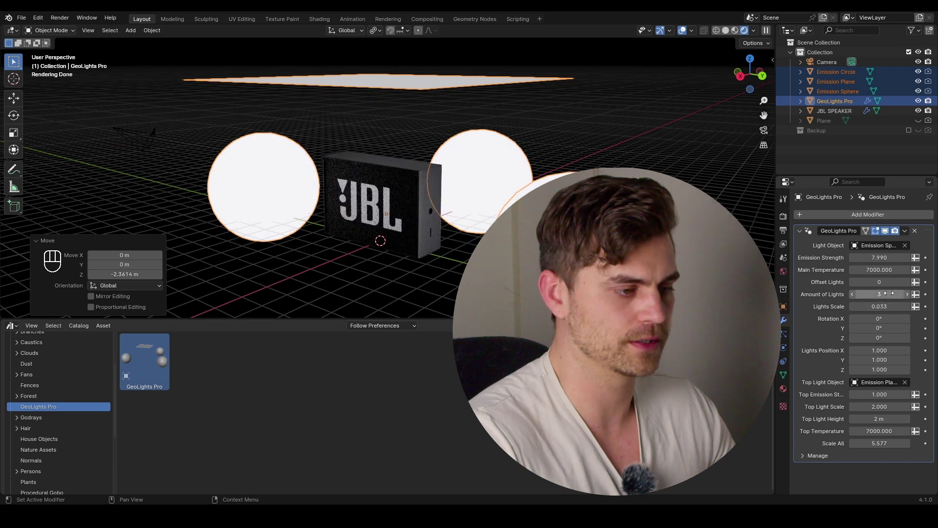
{"action": "key", "text": "ctrl+z"}
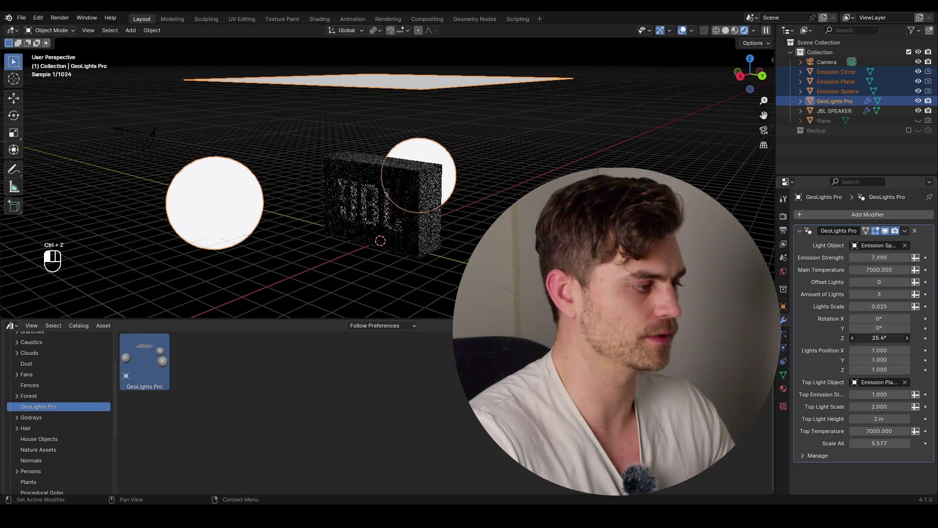
{"action": "left_click_drag", "start_coordinate": [879, 337], "coordinate": [904, 338]}
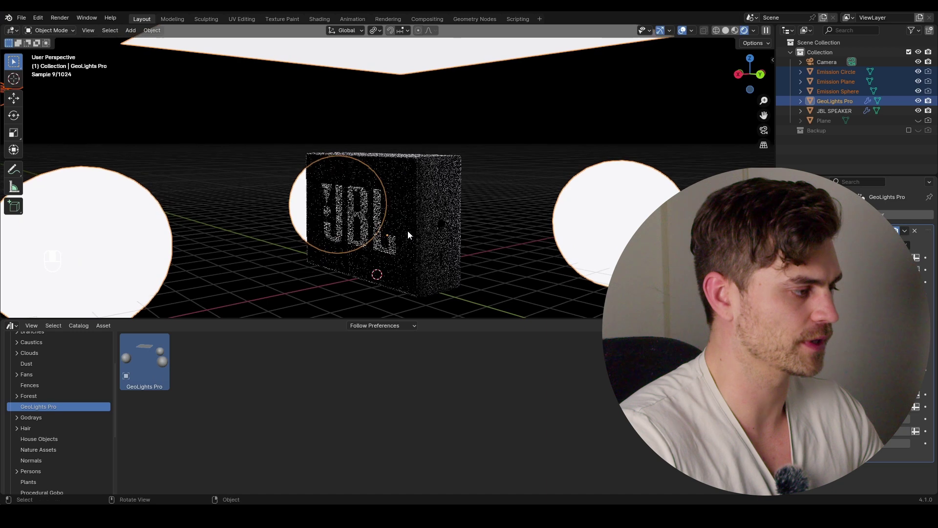
{"action": "scroll", "coordinate": [413, 241], "scroll_direction": "up", "scroll_amount": 1}
{"action": "middle_click_drag", "start_coordinate": [413, 240], "coordinate": [413, 250]}
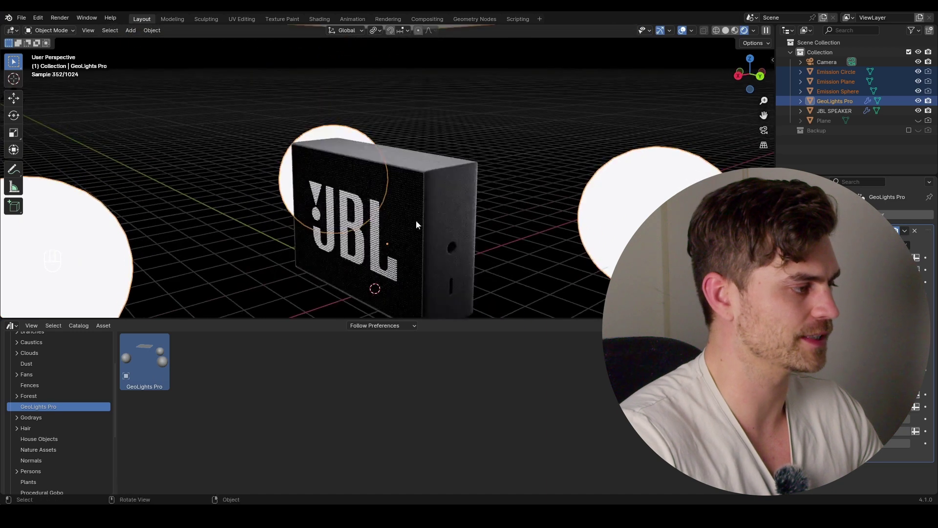